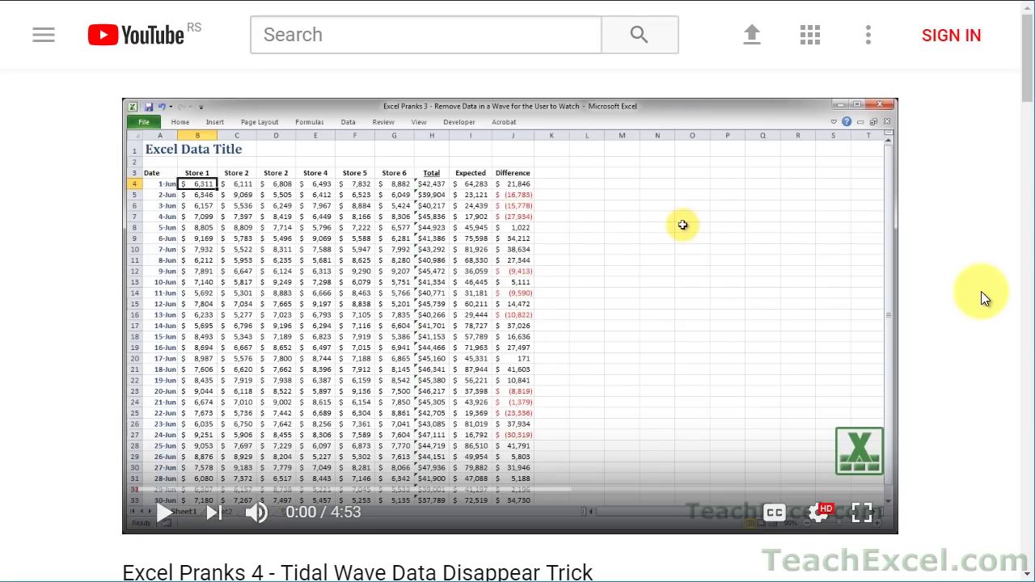
Step: Open the linked Excel file page, then like the video, subscribe to TeachExcel and enable notifications
scroll(983, 294, "down", 5)
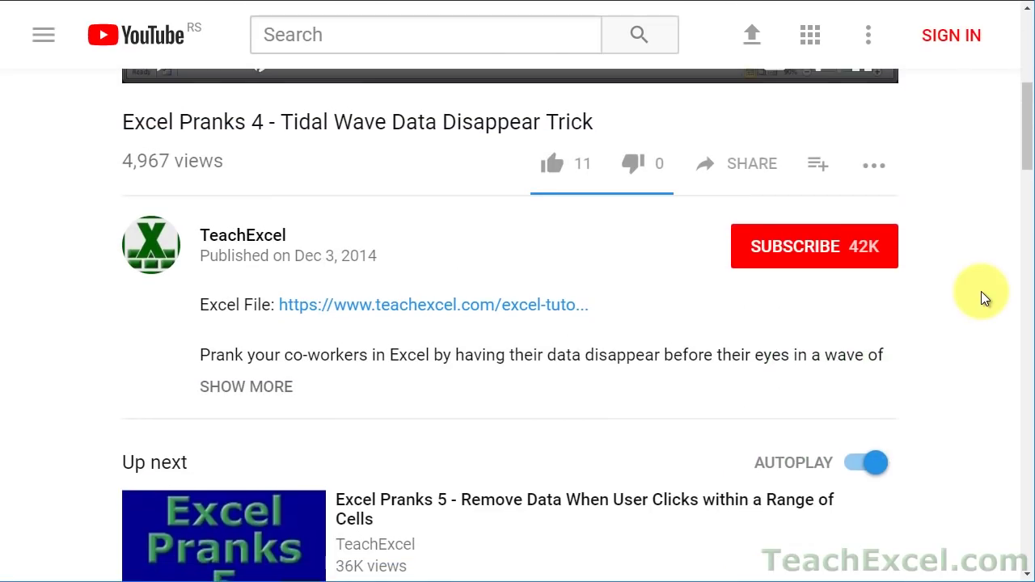
left_click(370, 316)
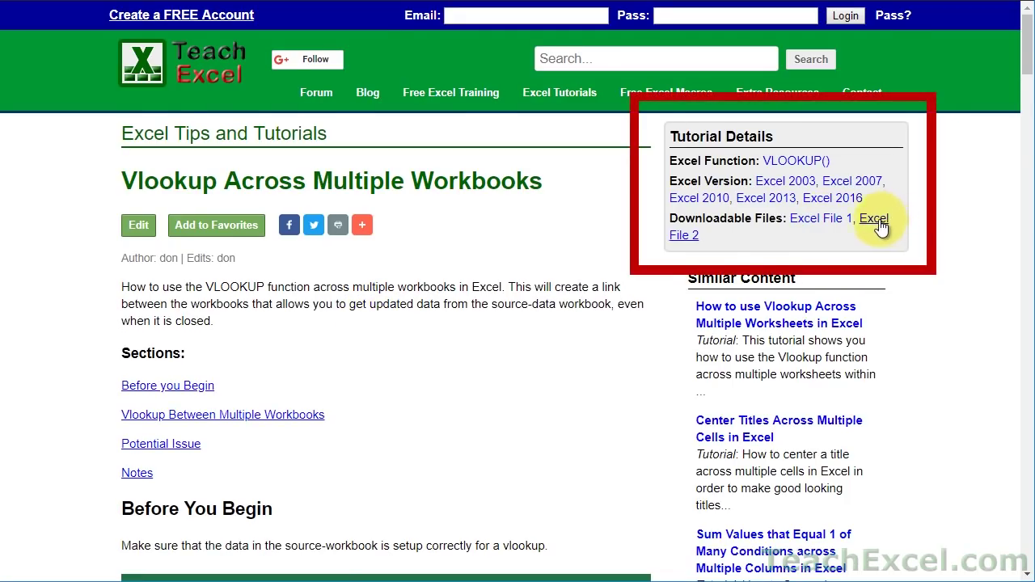
left_click(553, 271)
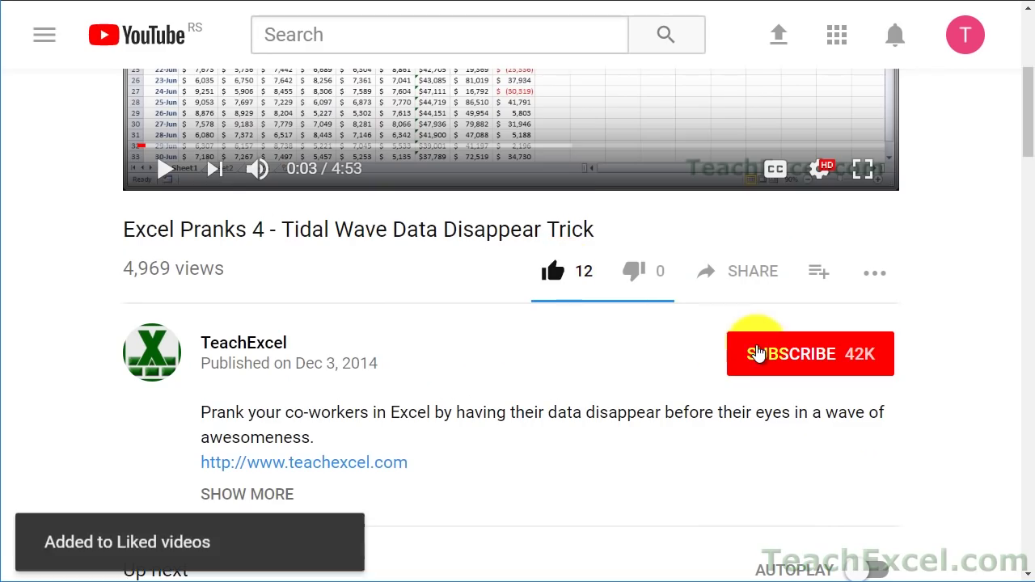
left_click(758, 353)
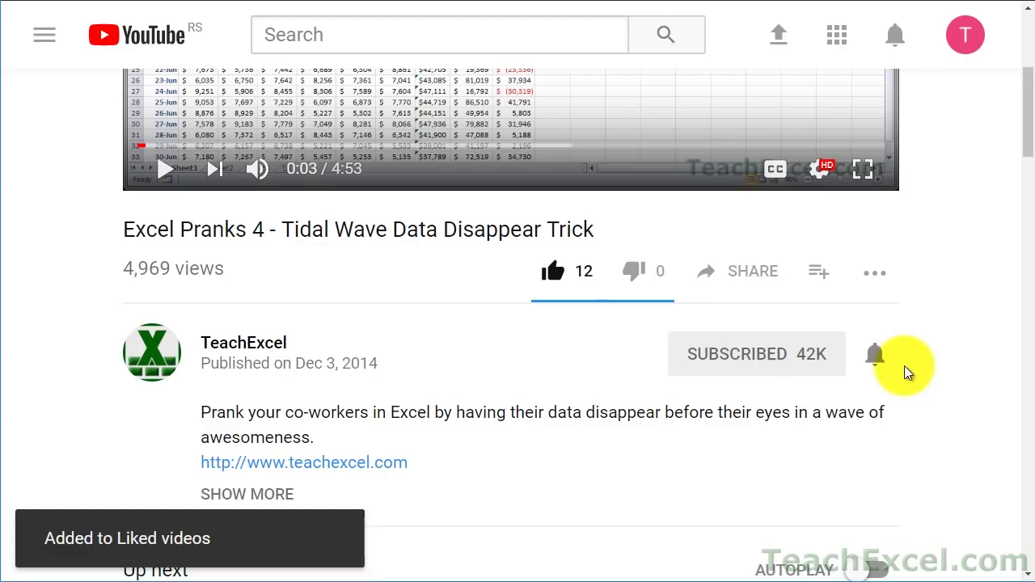
left_click(881, 362)
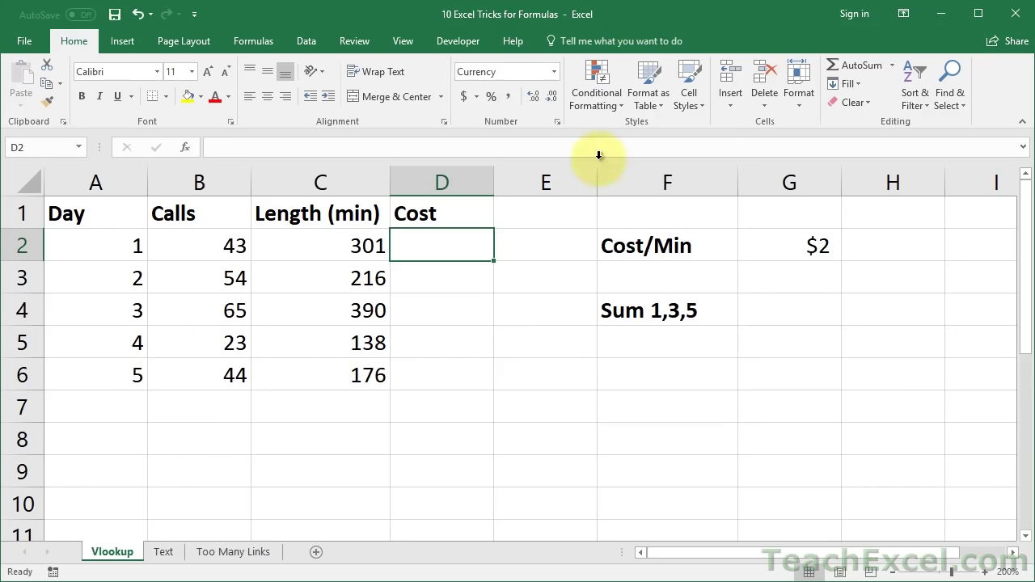
left_click_drag(92, 256, 95, 376)
left_click_drag(176, 243, 179, 375)
left_click_drag(319, 241, 342, 374)
left_click_drag(433, 259, 434, 381)
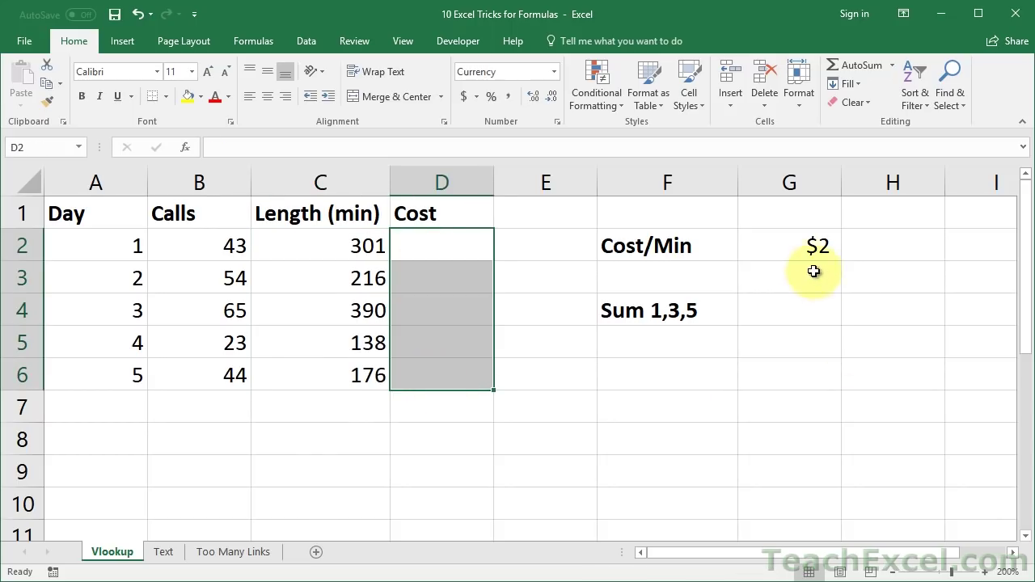
left_click(794, 253)
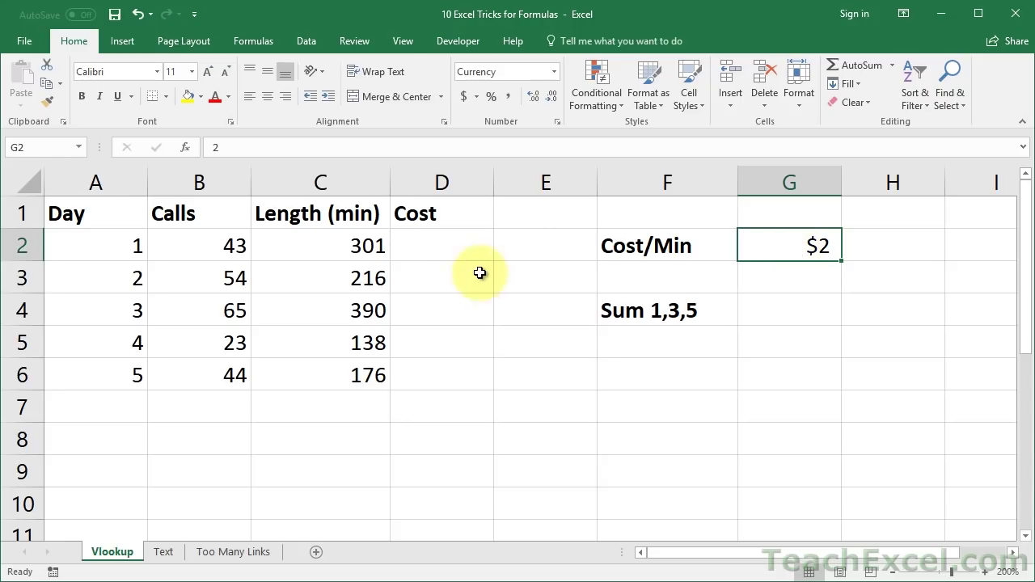
left_click(453, 241)
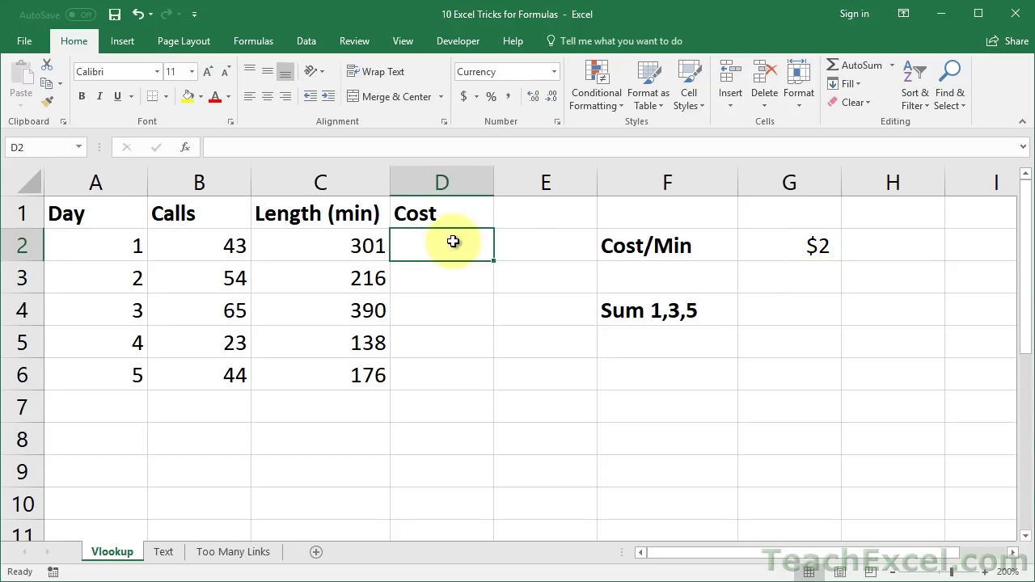
Step: Enter =C2*G2 in D2 so the cost shows $602
type("=")
left_click(362, 244)
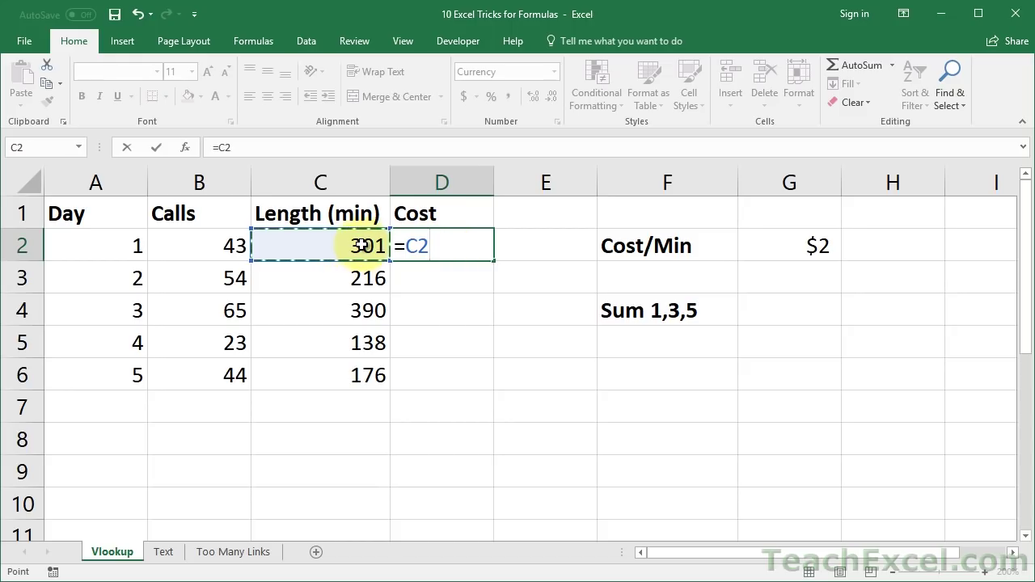
type("*")
left_click(791, 255)
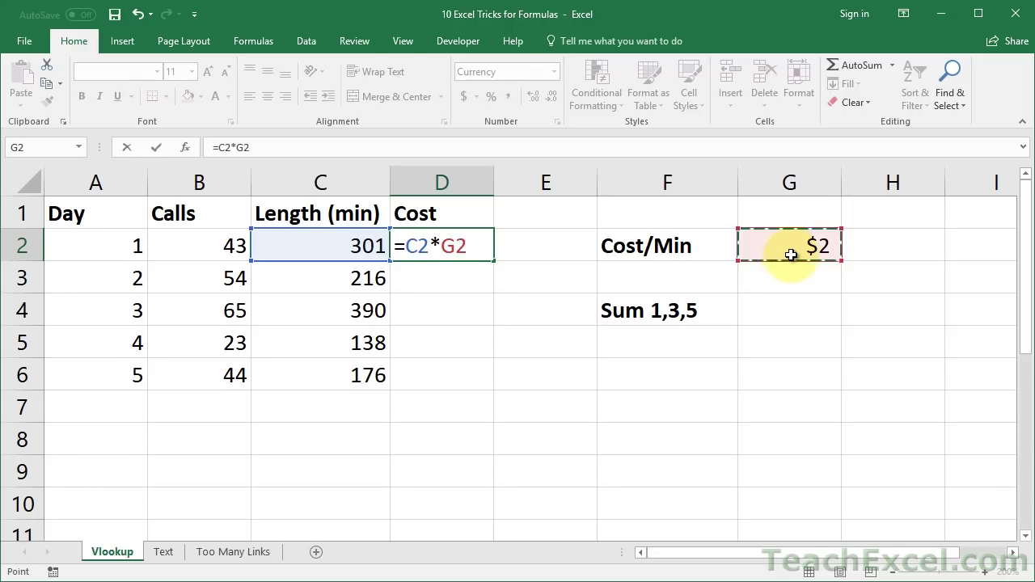
key("ctrl+Return")
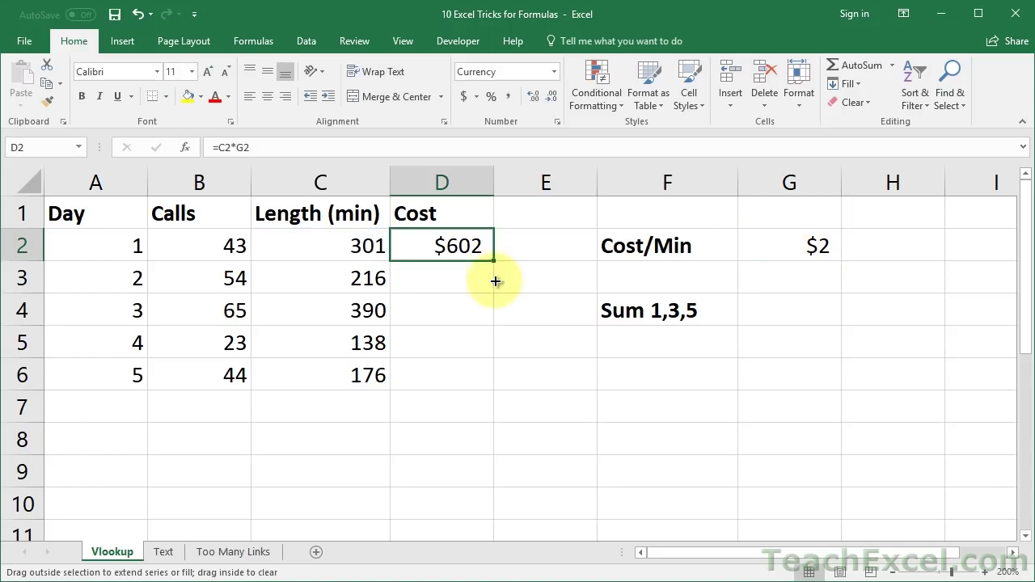
Step: Copy the D2 formula down to D3 and inspect its shifted references, which give $0
left_click_drag(496, 280, 489, 287)
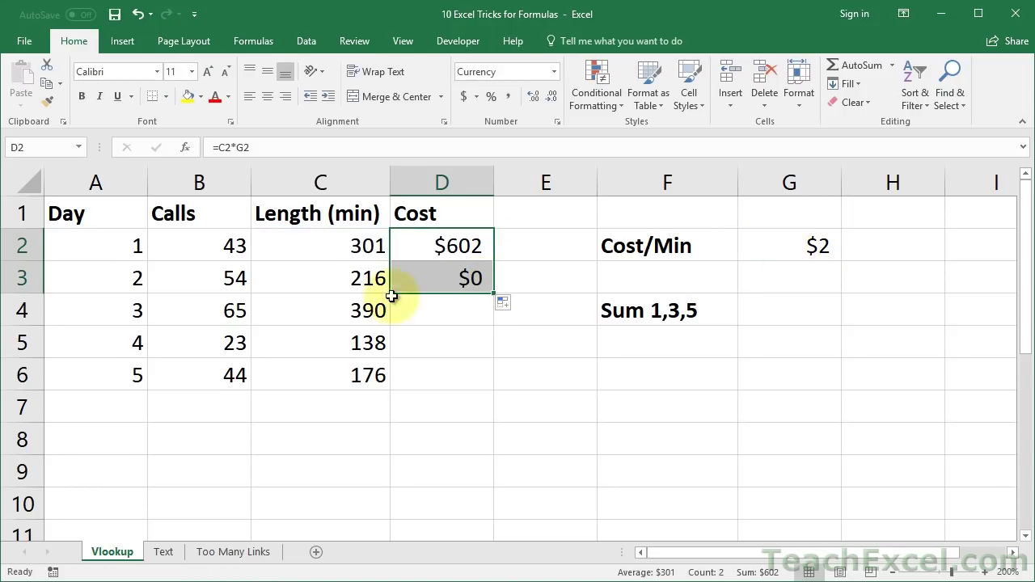
double_click(445, 276)
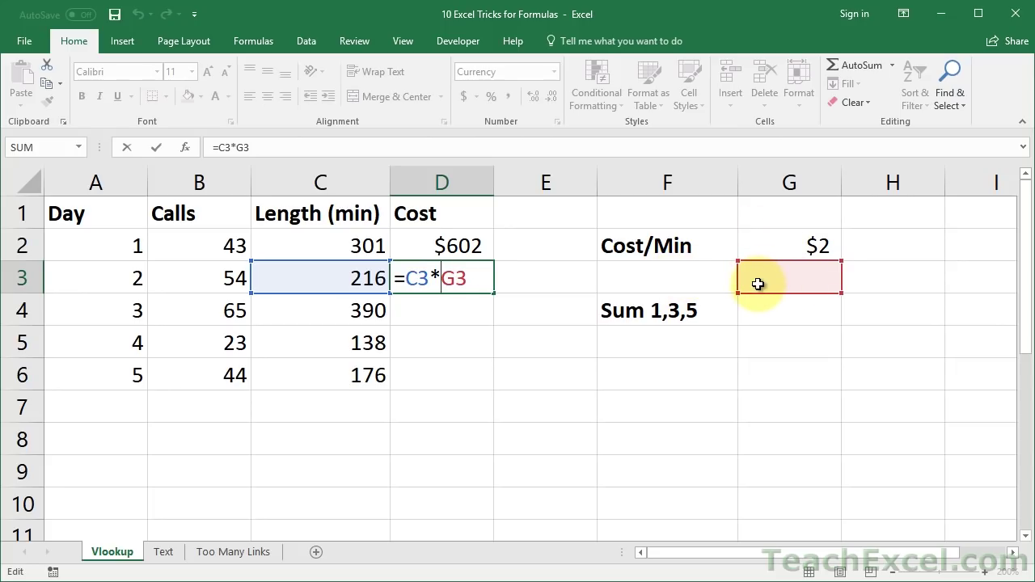
key("Escape")
key("Up")
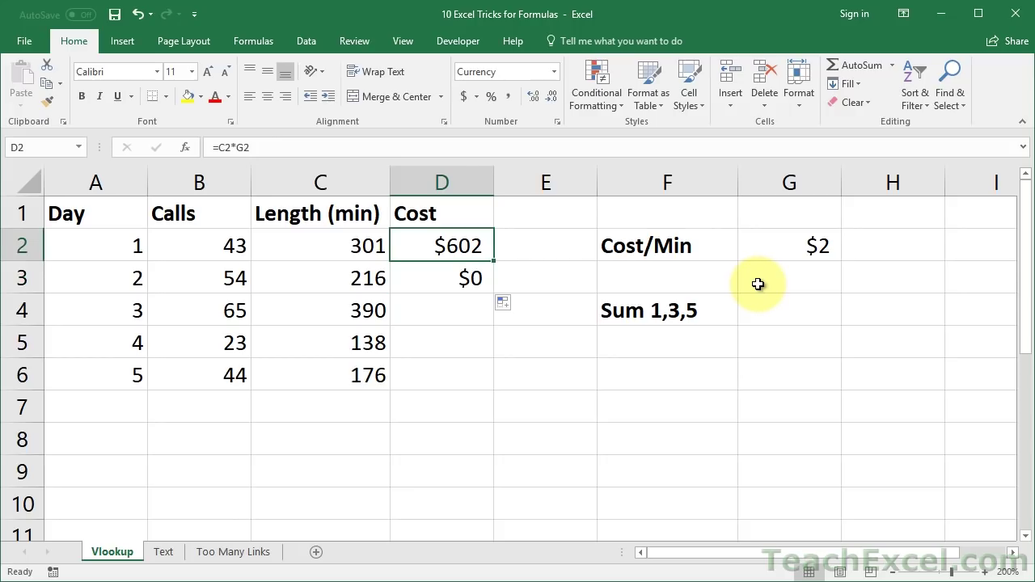
double_click(439, 246)
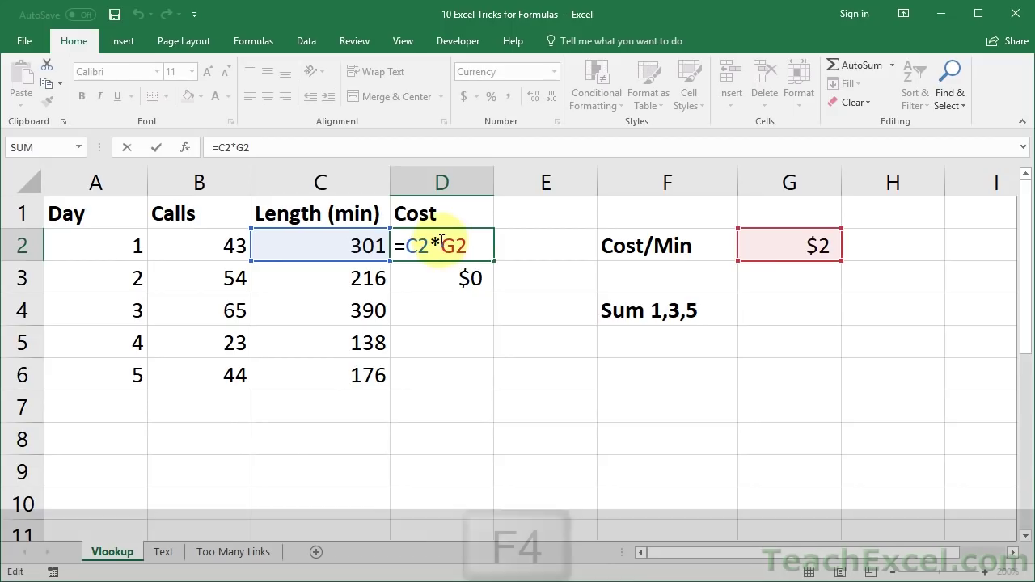
key("F4")
left_click(414, 245)
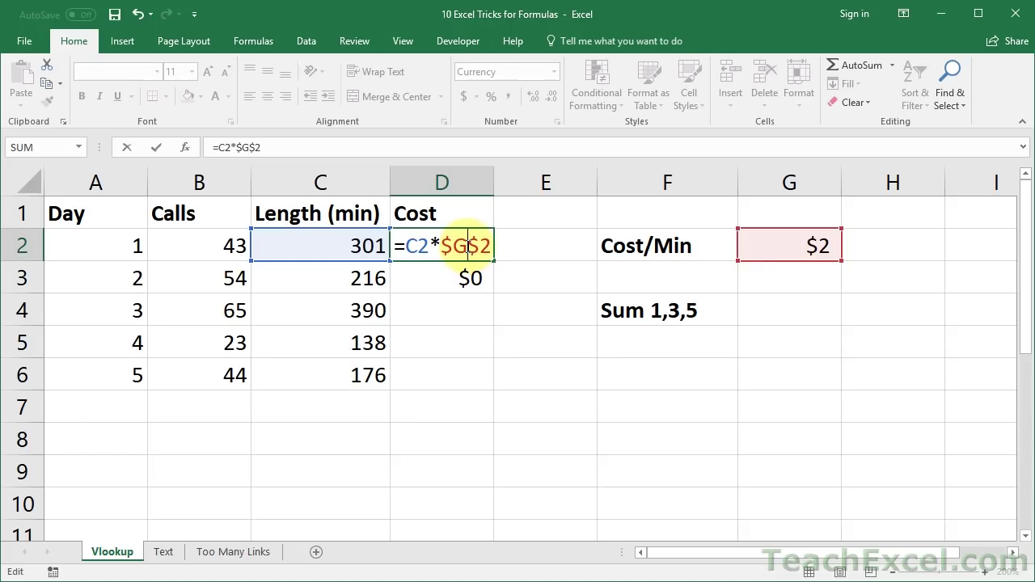
key("F4")
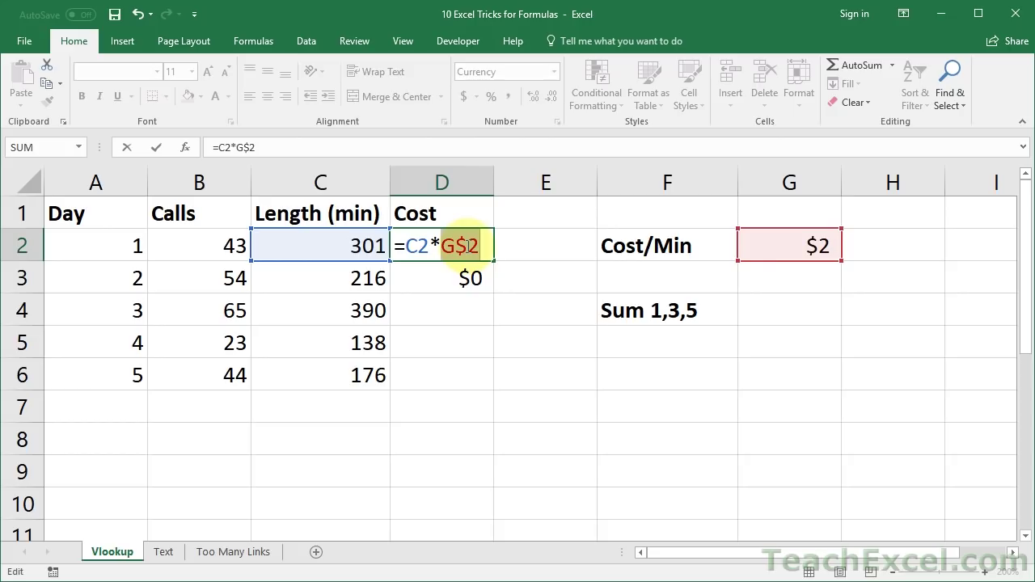
key("F4")
key("F4")
Step: Replace D2's formula with =C2*$G$2, locking the rate cell as absolute
key("Escape")
type("=")
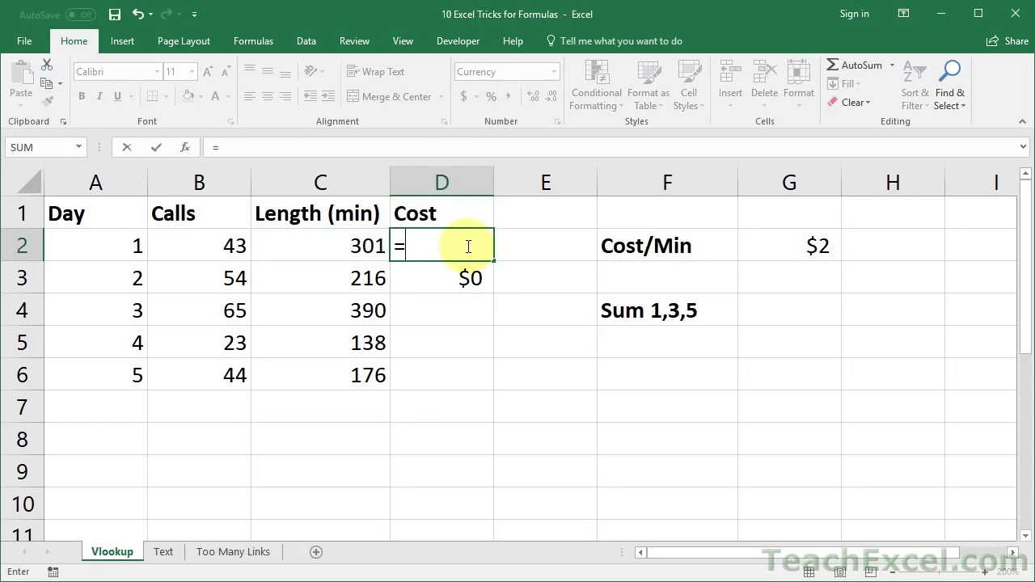
left_click(350, 246)
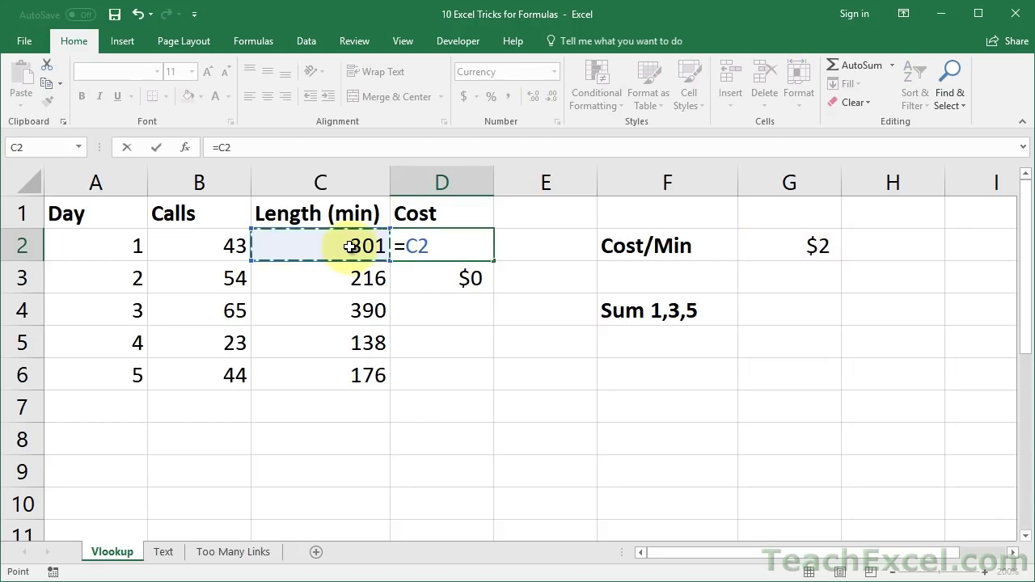
type("*")
left_click(762, 249)
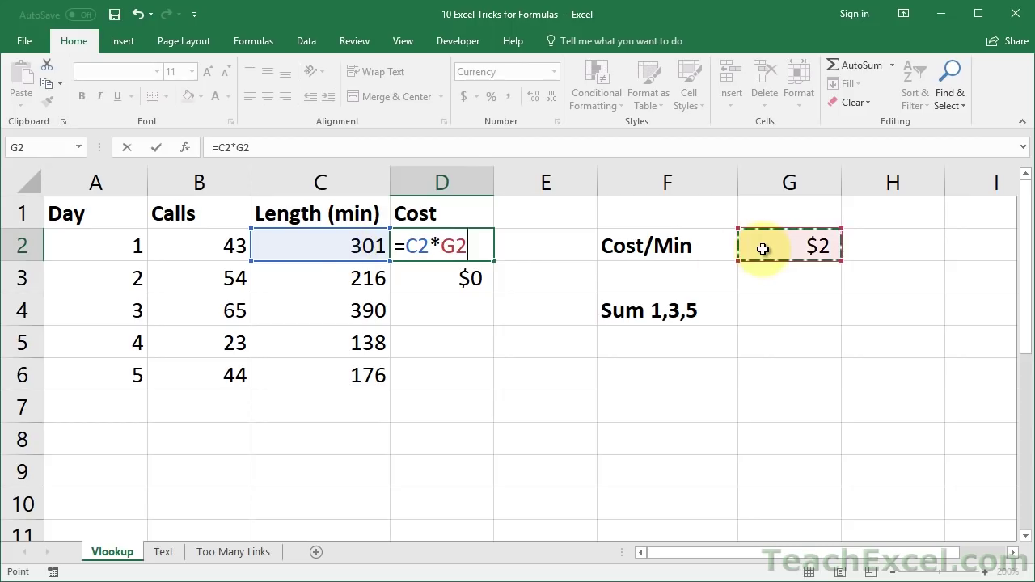
key("F4")
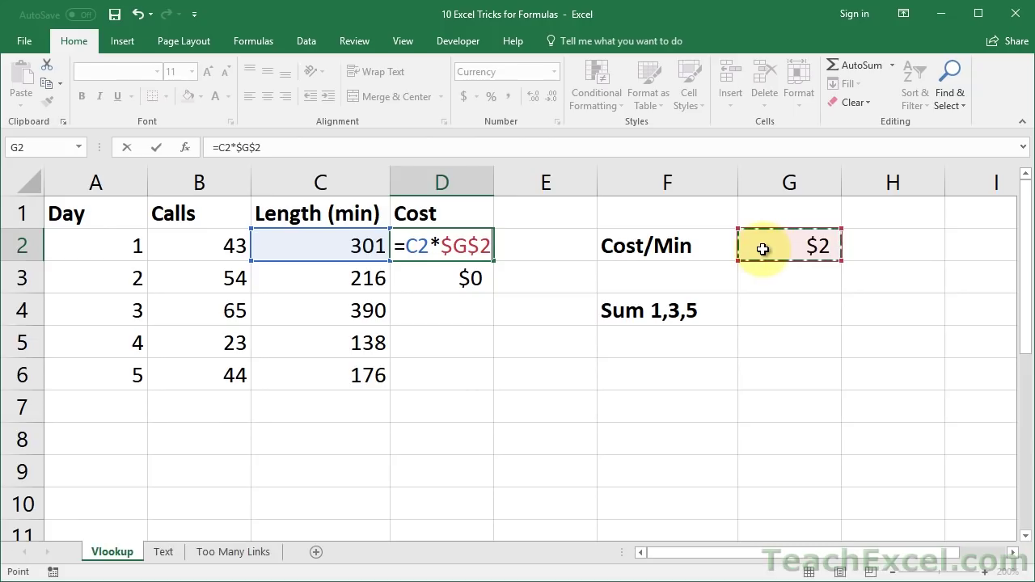
key("ctrl+Return")
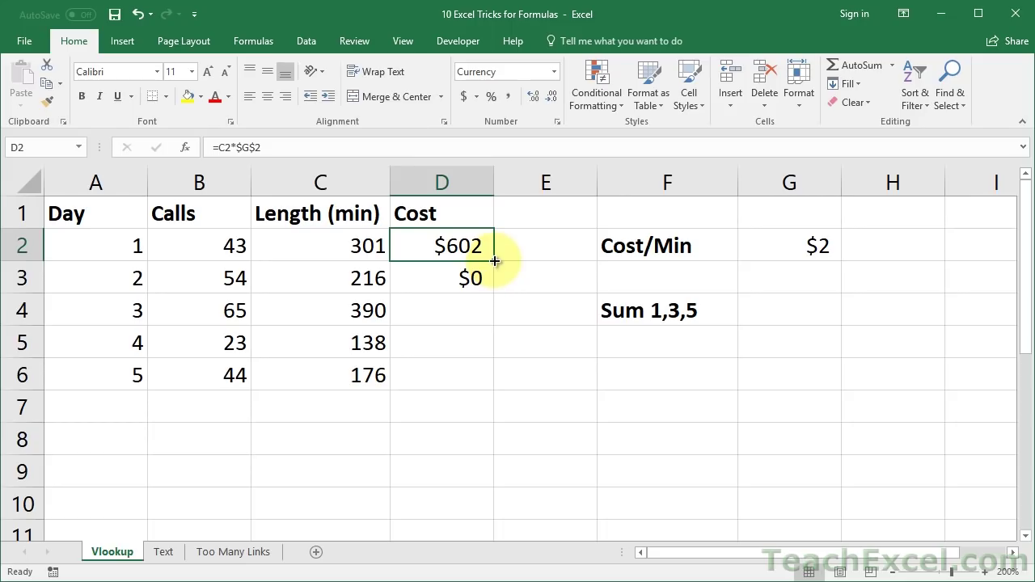
Step: Fill the cost formula down to D6, giving $432, $780, $276 and $352
left_click_drag(495, 261, 495, 264)
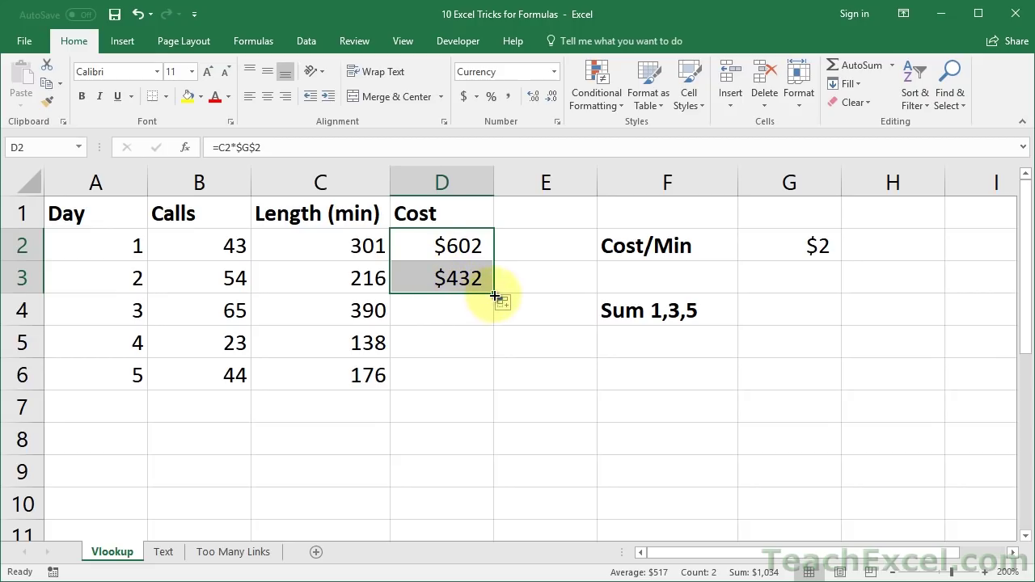
double_click(494, 294)
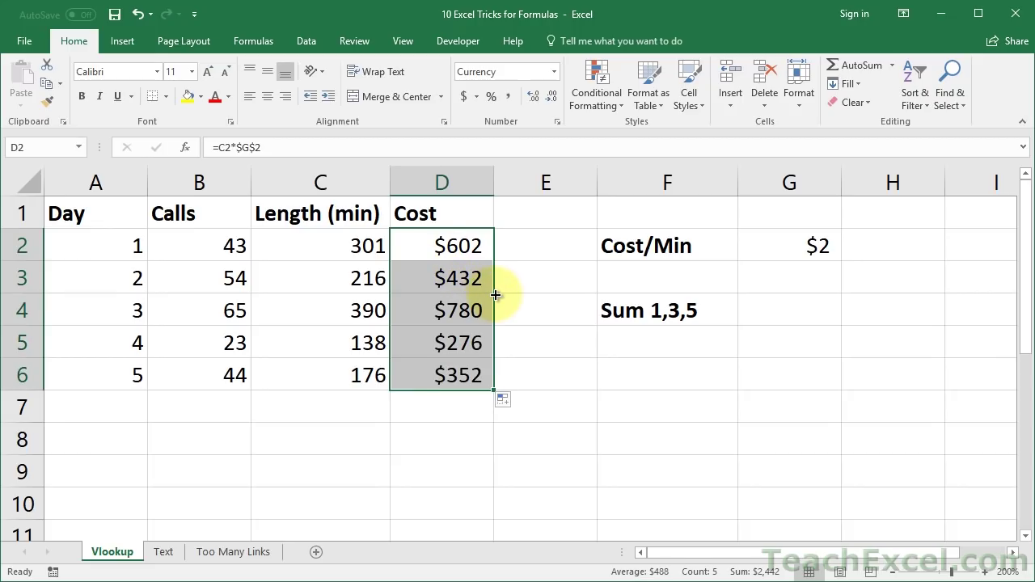
left_click(447, 254)
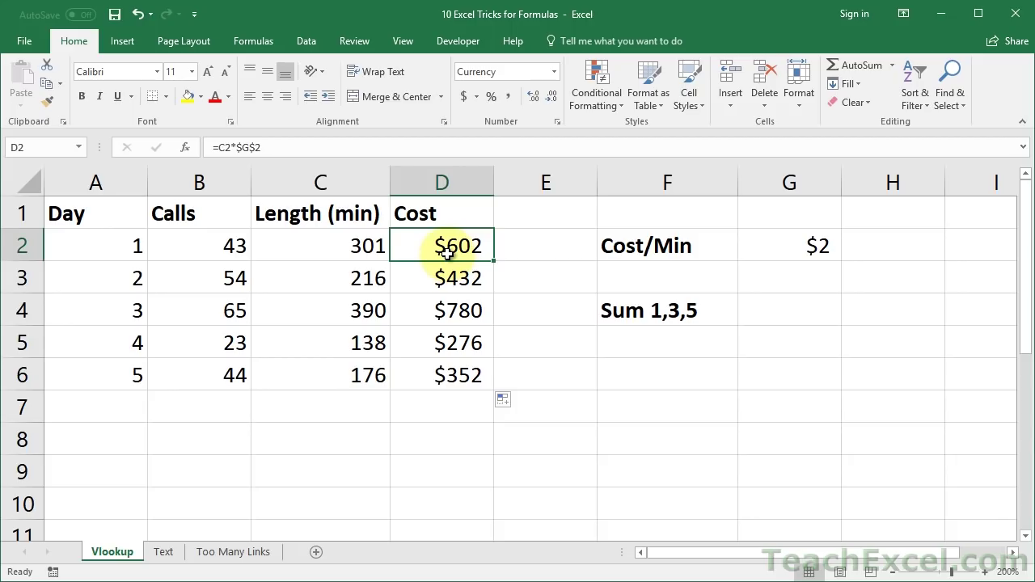
Step: Begin a SUM of D2, D4 and D6 in G4, then cancel the unfinished formula
left_click(775, 313)
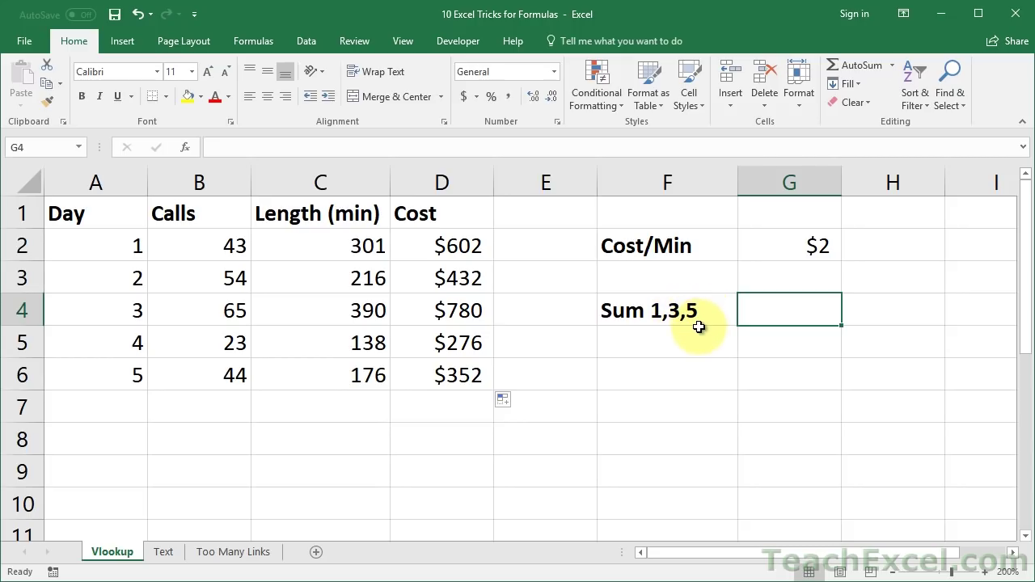
type("=sum")
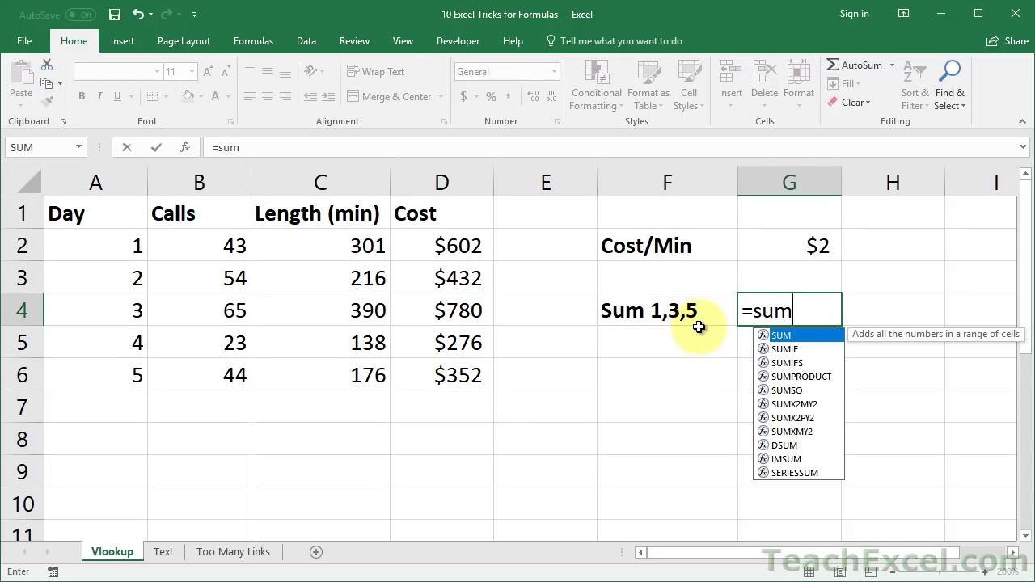
type("(")
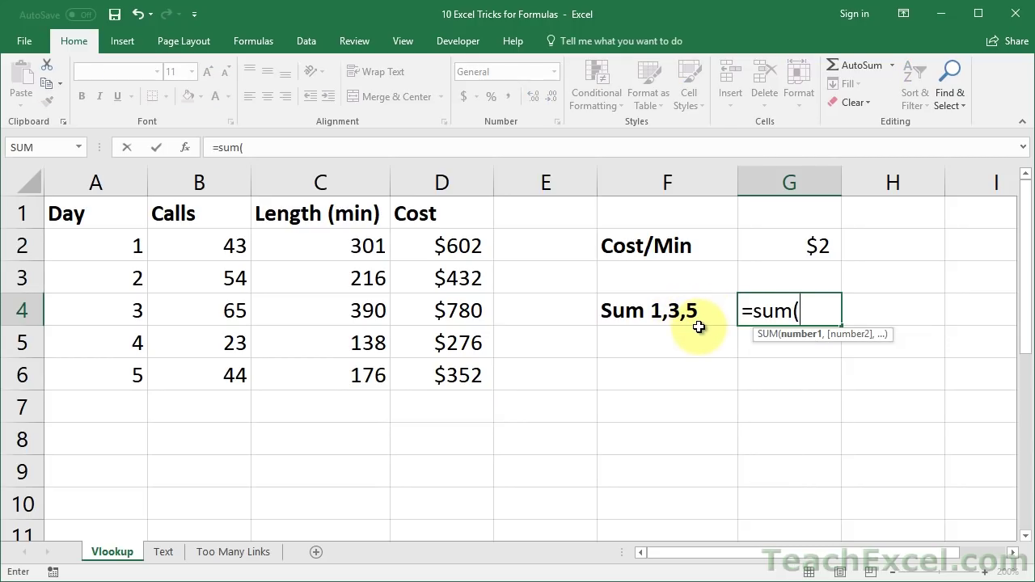
left_click(450, 246)
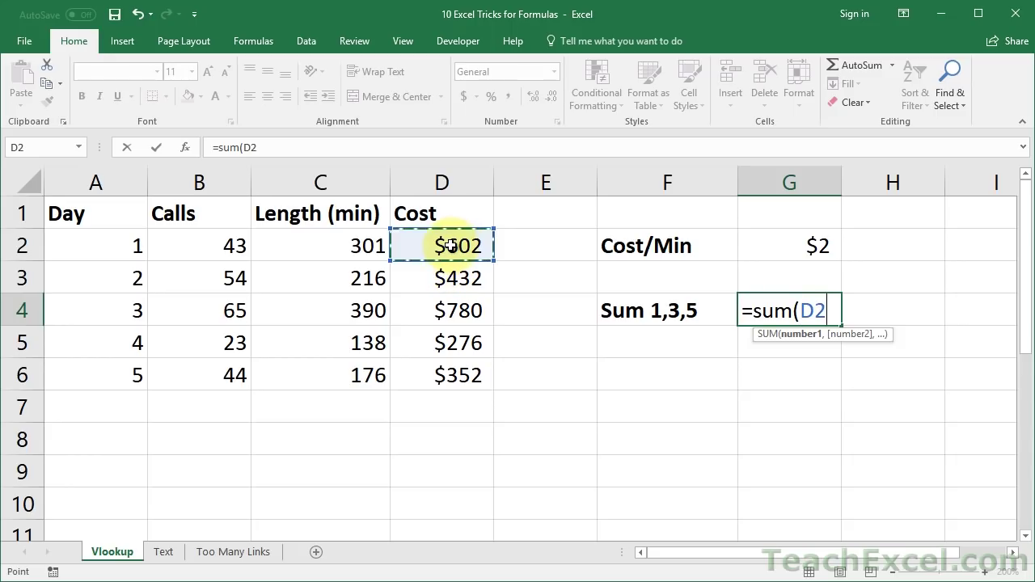
type(",")
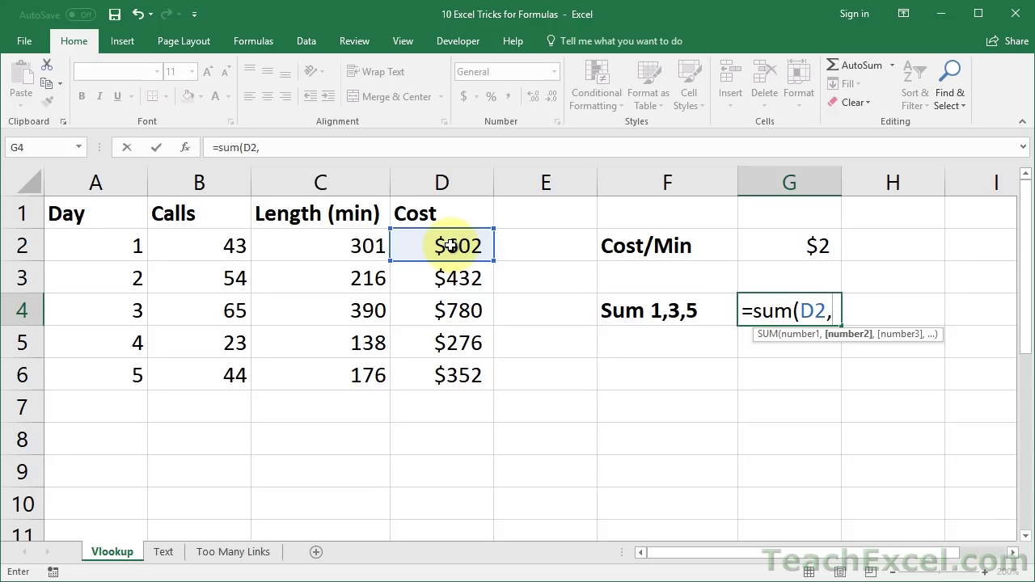
key("BackSpace")
key("BackSpace")
key("BackSpace")
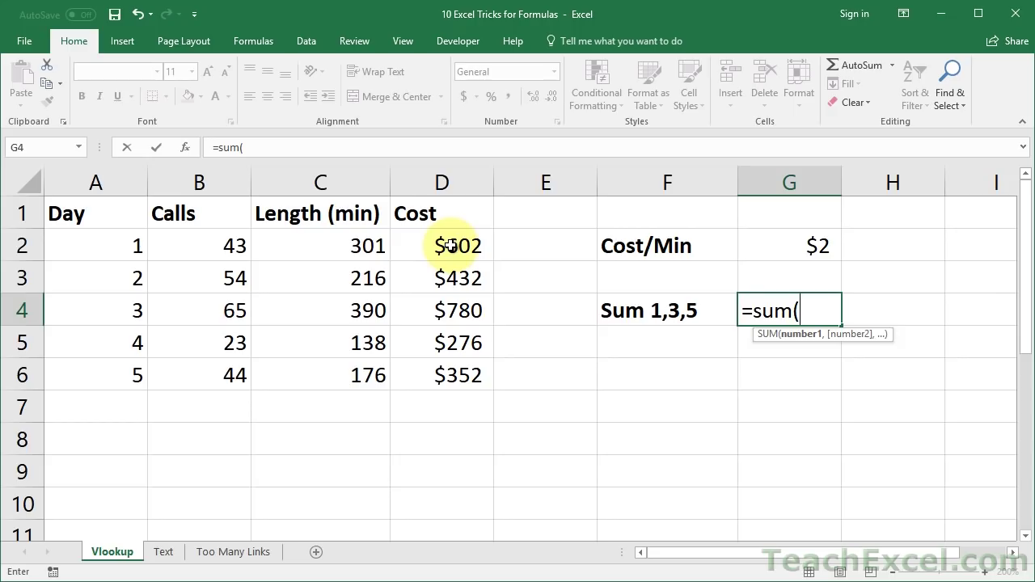
left_click(451, 246)
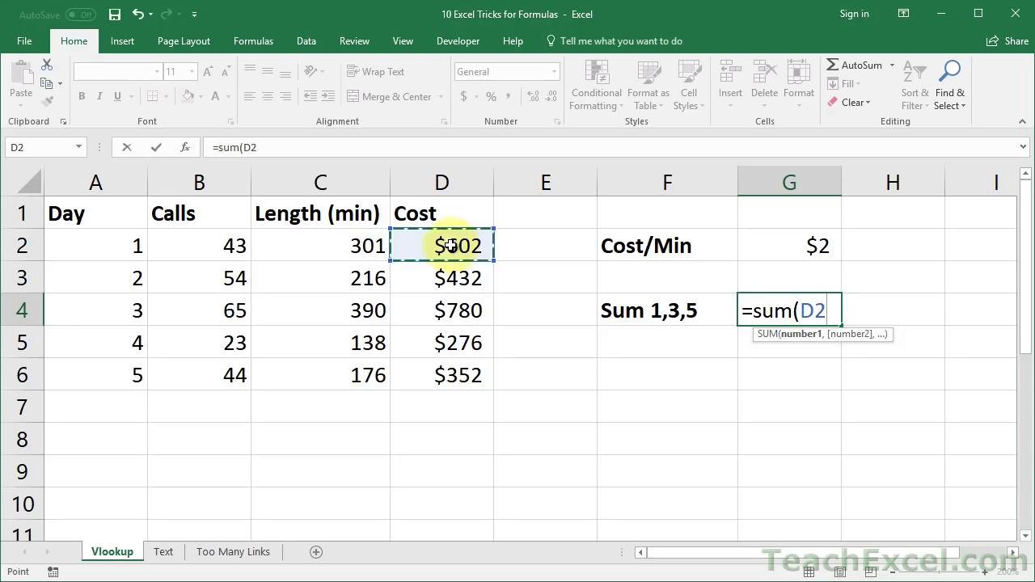
left_click(448, 310, "ctrl")
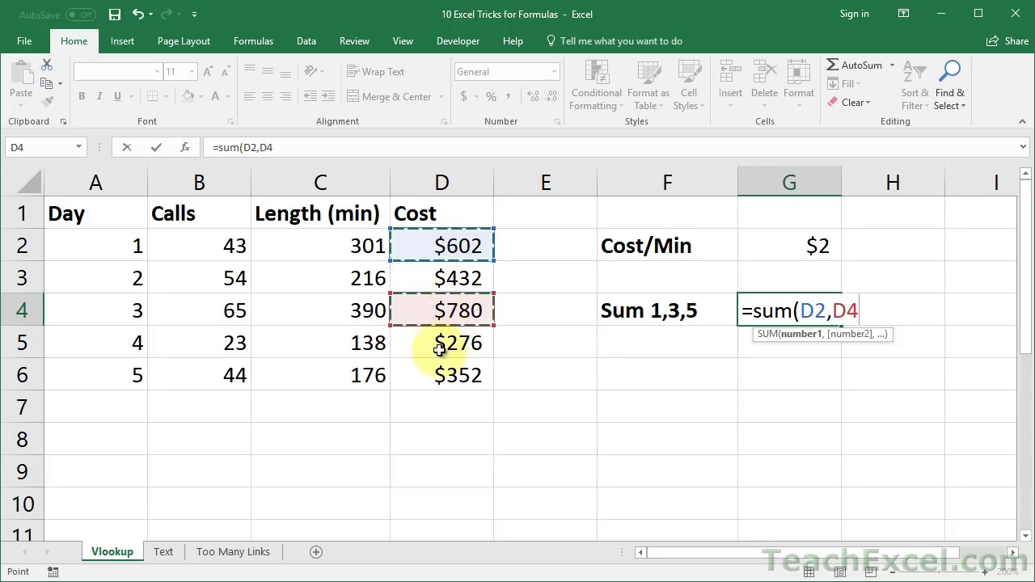
left_click(438, 377, "ctrl")
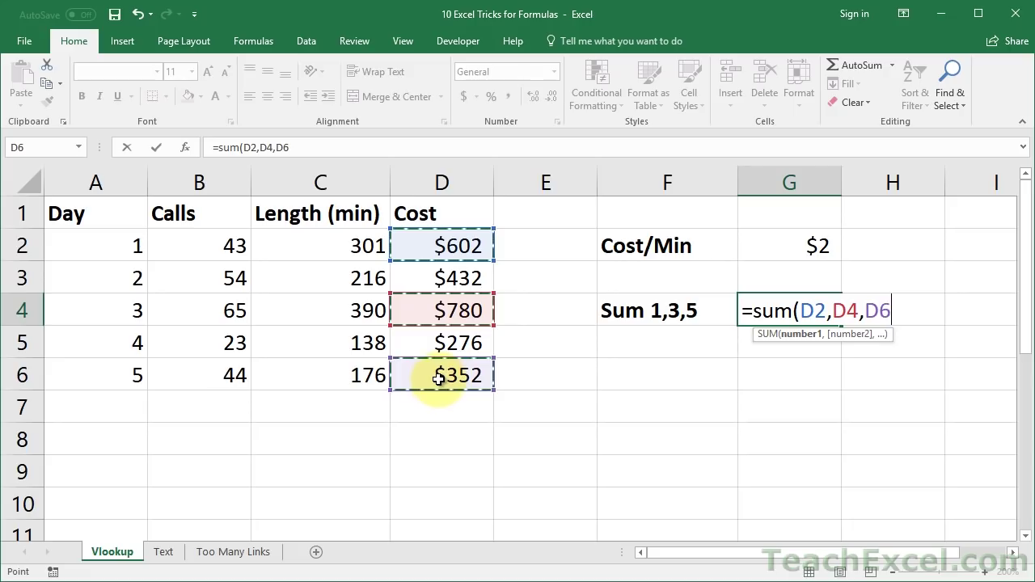
key("Escape")
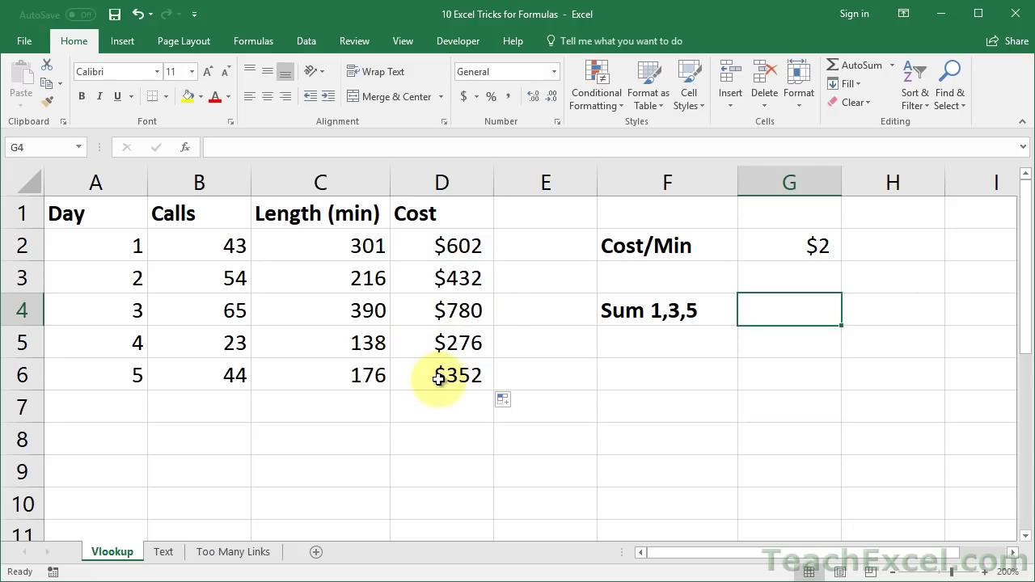
Step: Enter =SUM(D2,D4,D6) in G4 to total the Day 1, 3 and 5 costs as $1,734
type("=sum")
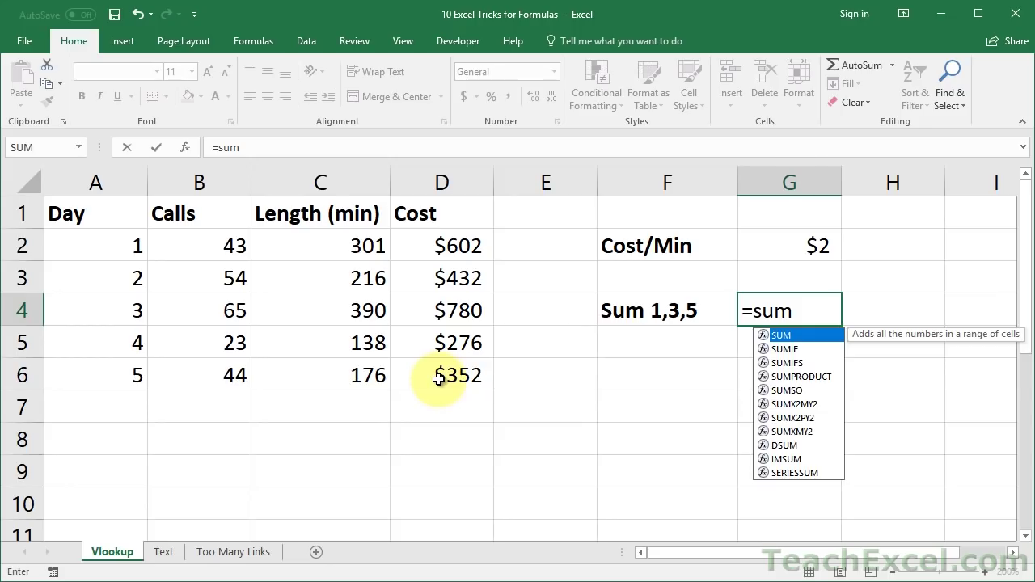
key("Tab")
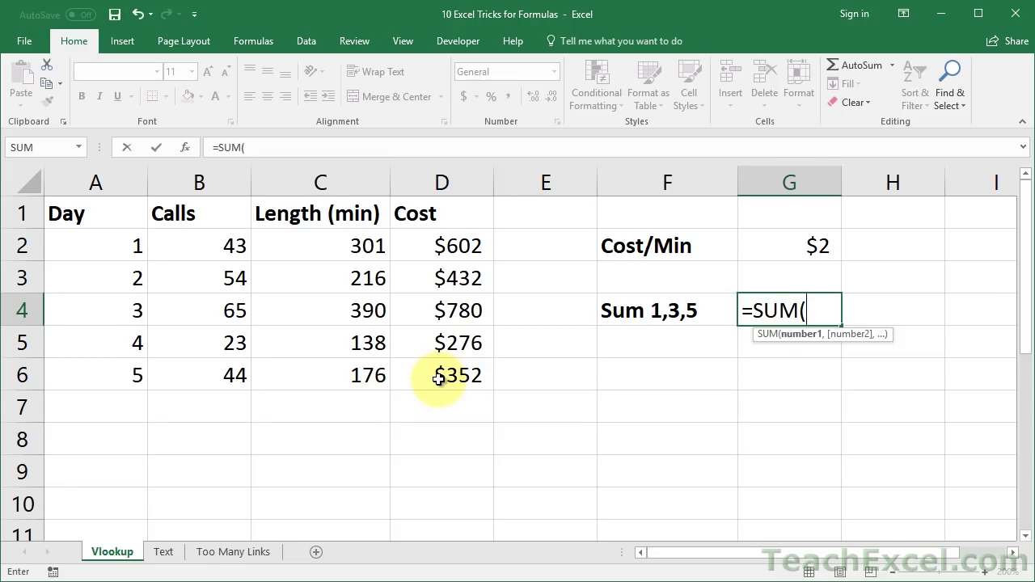
left_click(451, 246)
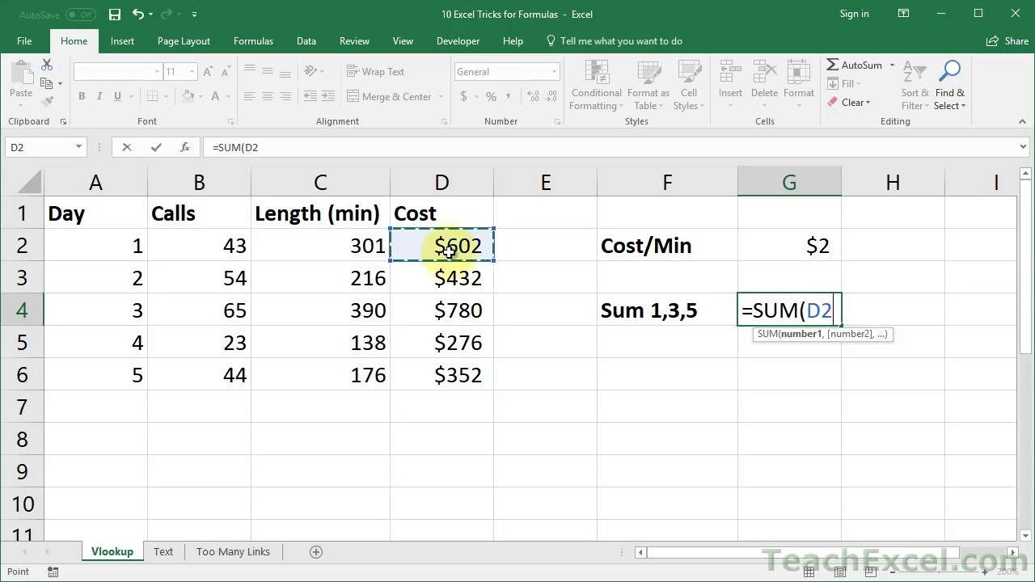
left_click(448, 312, "ctrl")
left_click(444, 373, "ctrl")
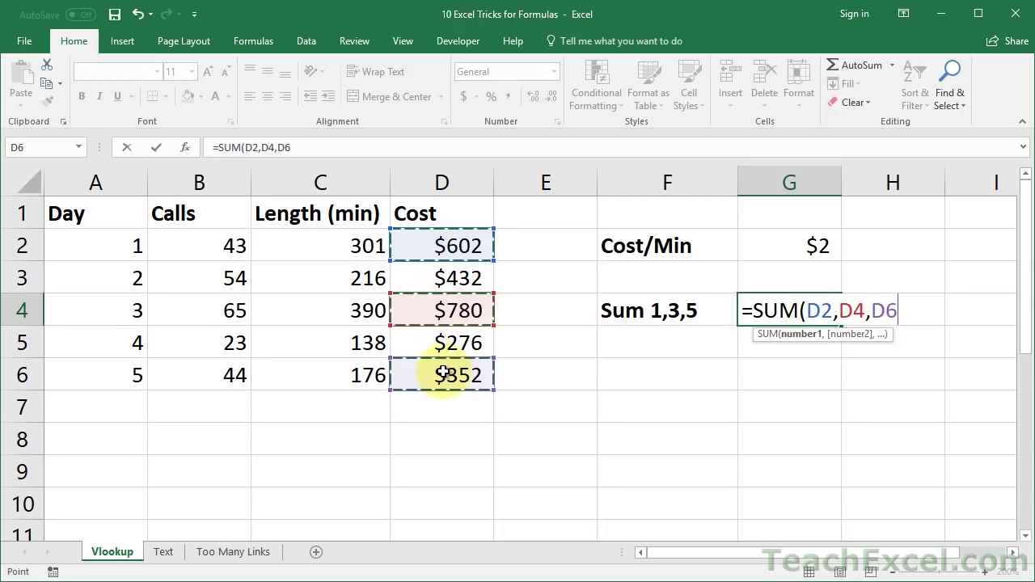
key("ctrl+Return")
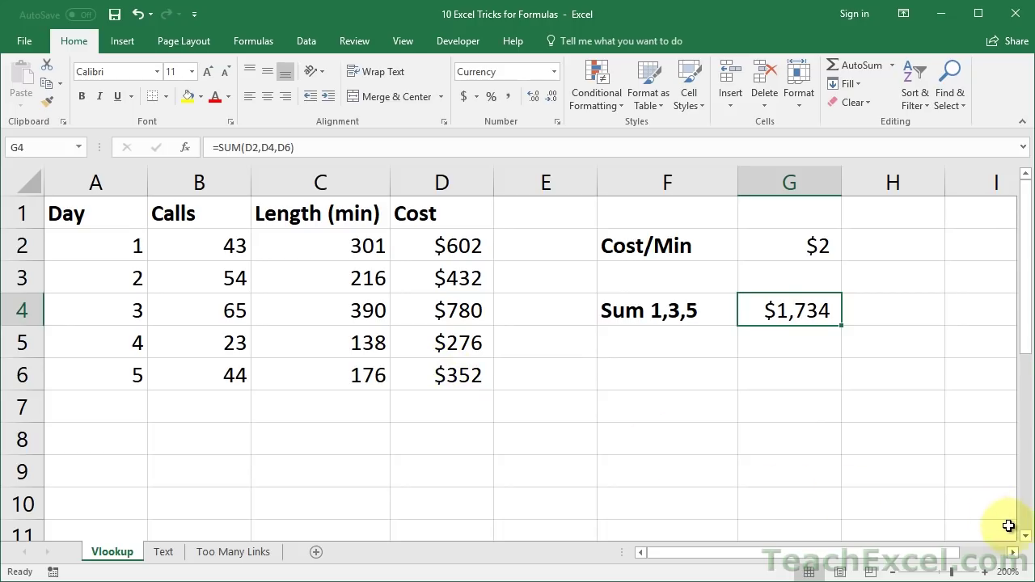
Step: Scroll to row 12 and highlight the Part/Revenue table, the Part/Price lookup and the Eval/Performance cells
left_click(1025, 535)
scroll(1025, 535, "down", 3)
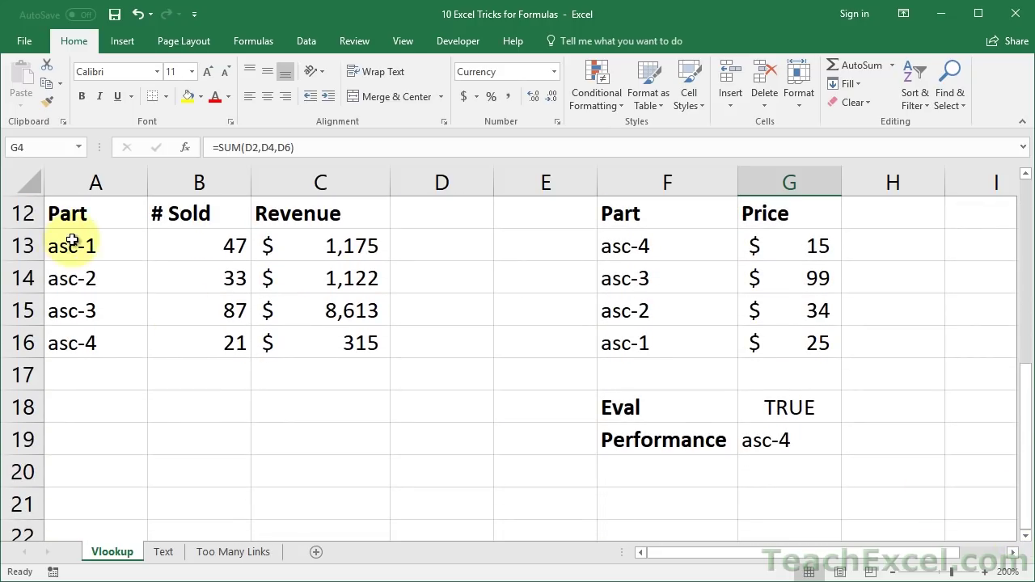
left_click_drag(70, 240, 306, 390)
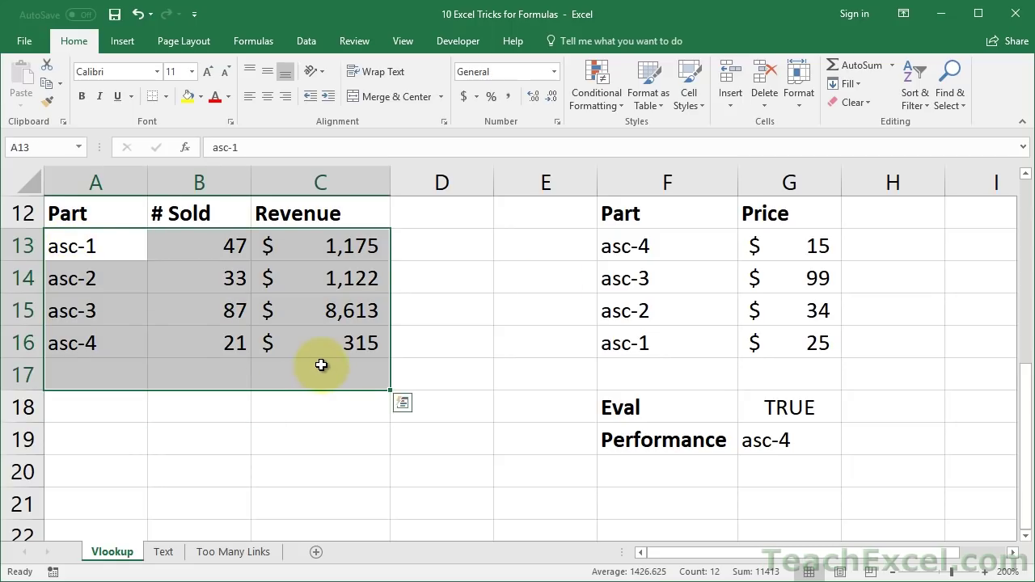
left_click_drag(662, 251, 754, 340)
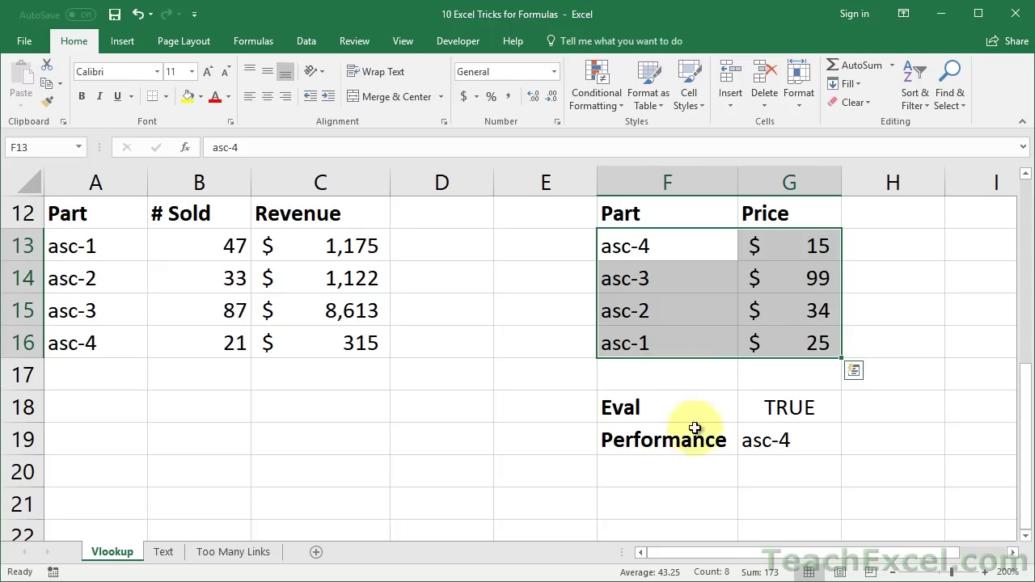
left_click_drag(680, 406, 804, 443)
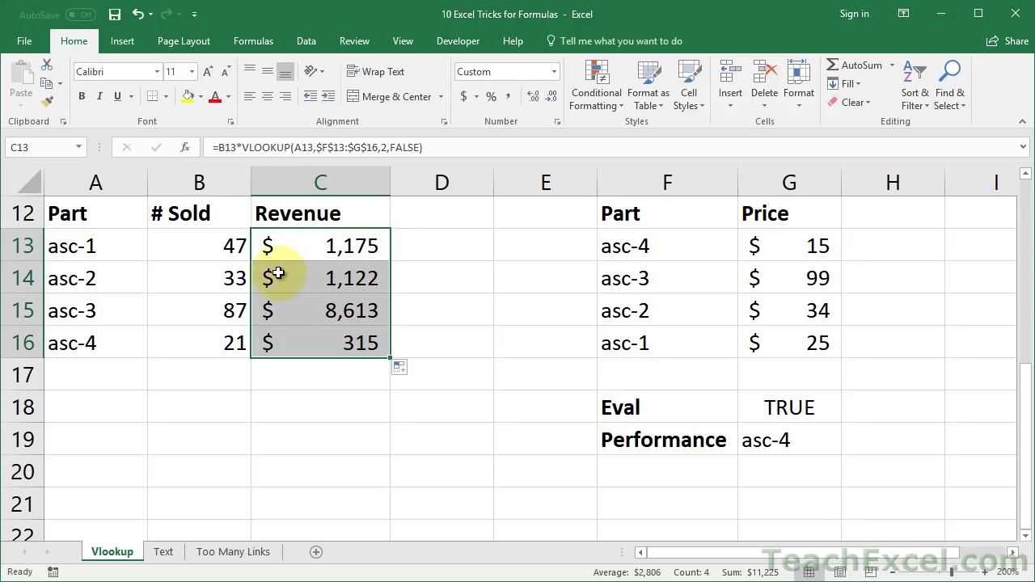
double_click(302, 239)
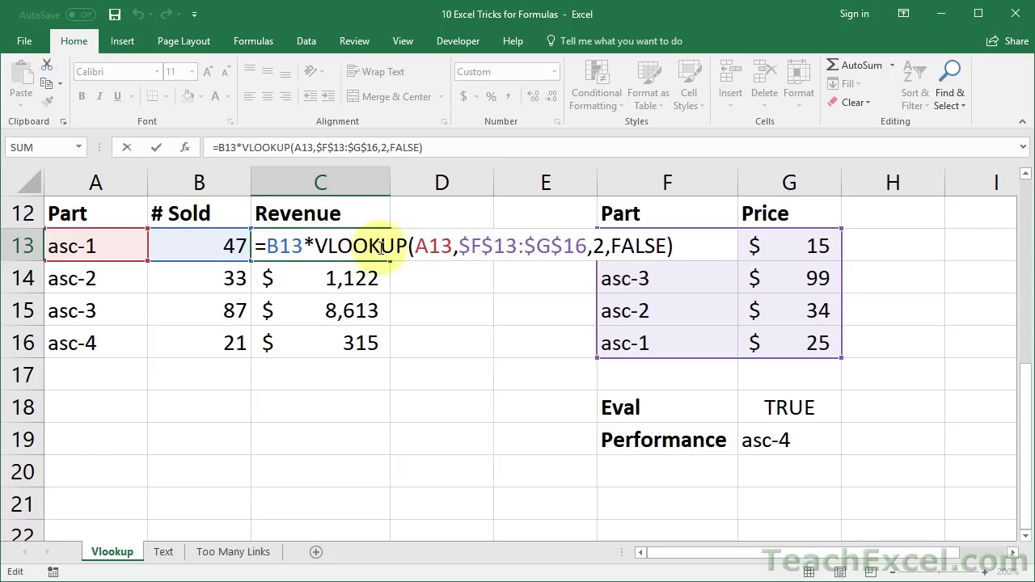
left_click_drag(415, 245, 454, 248)
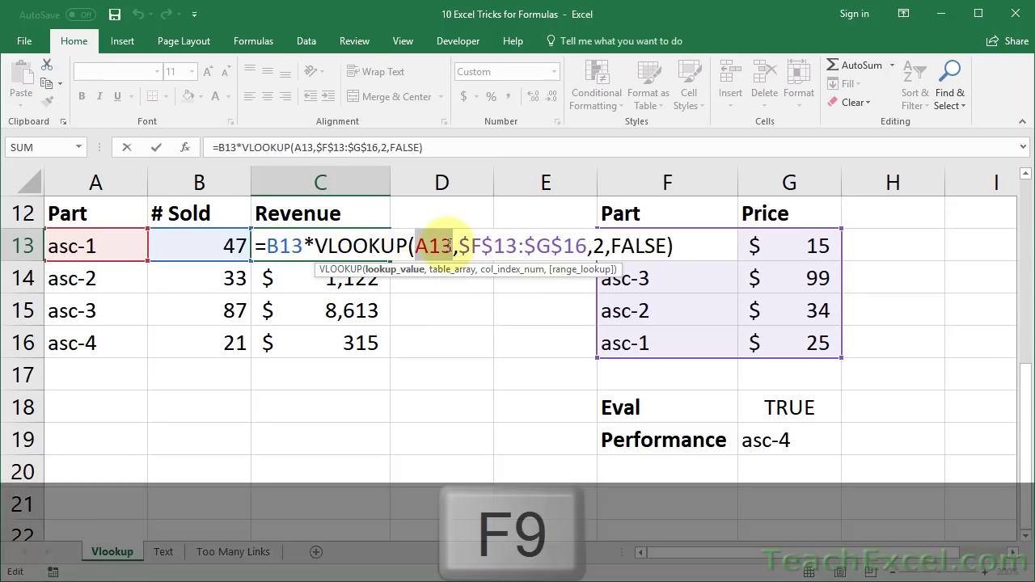
key("F9")
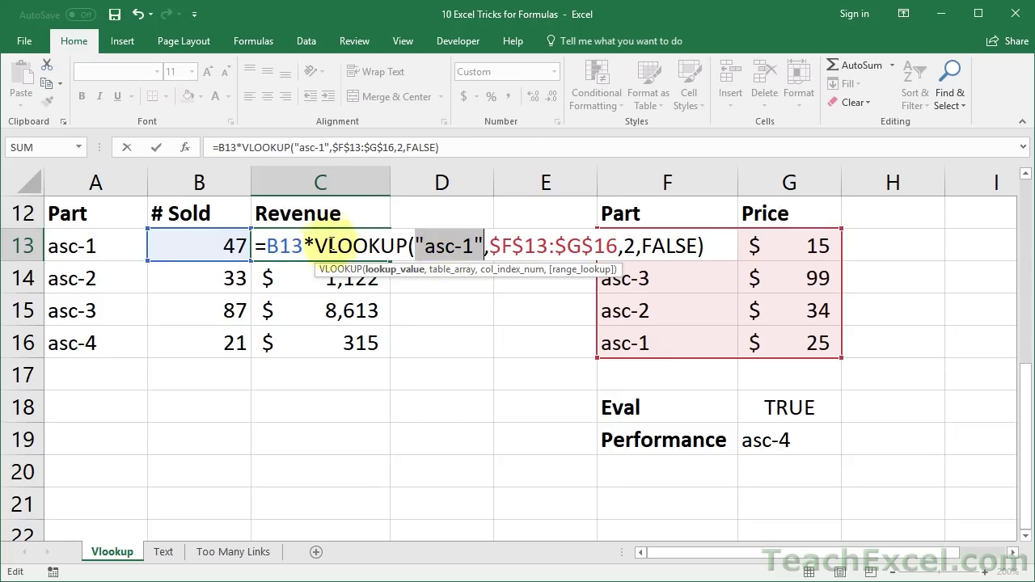
left_click_drag(318, 246, 713, 243)
type("25")
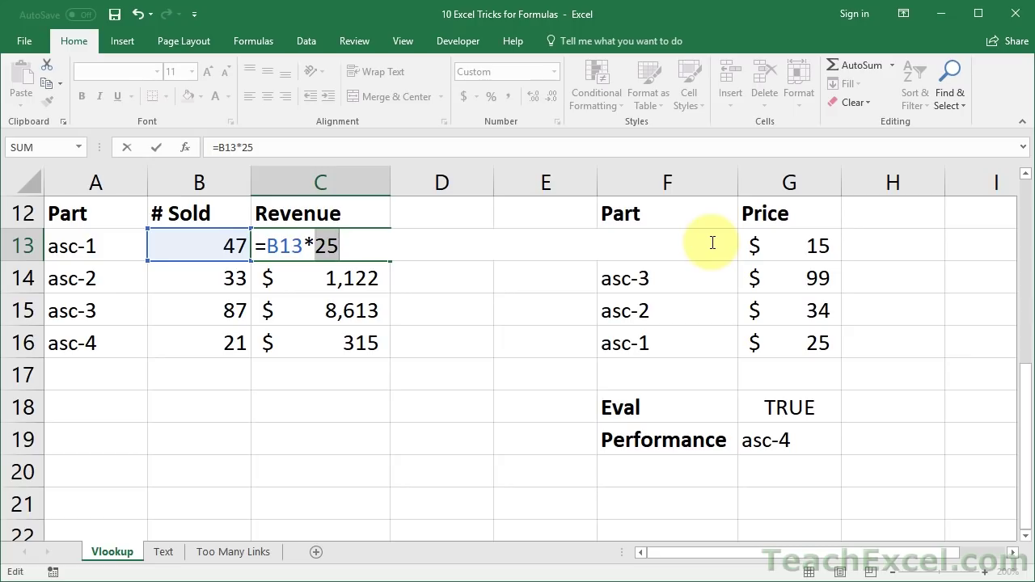
key("Return")
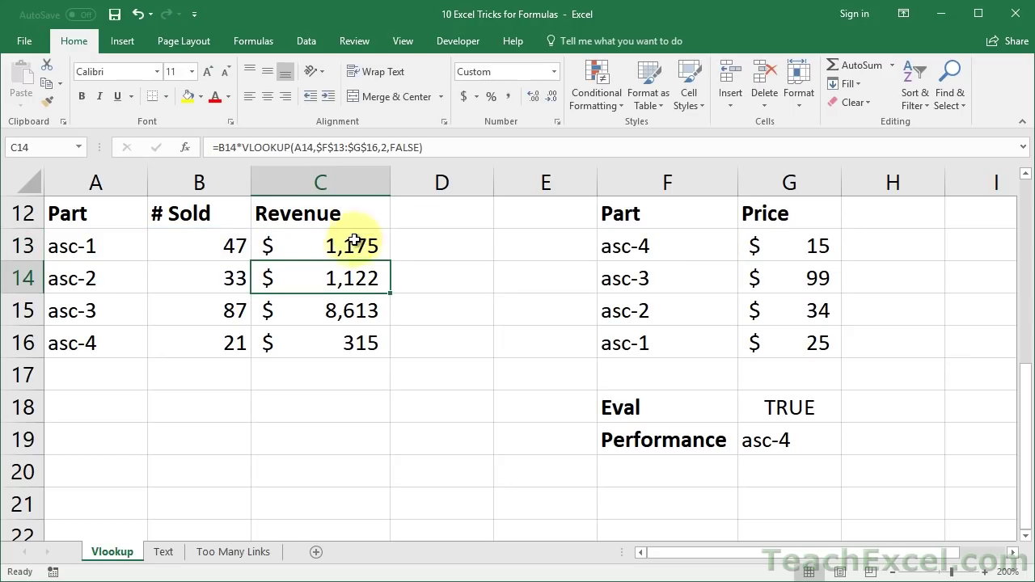
double_click(341, 248)
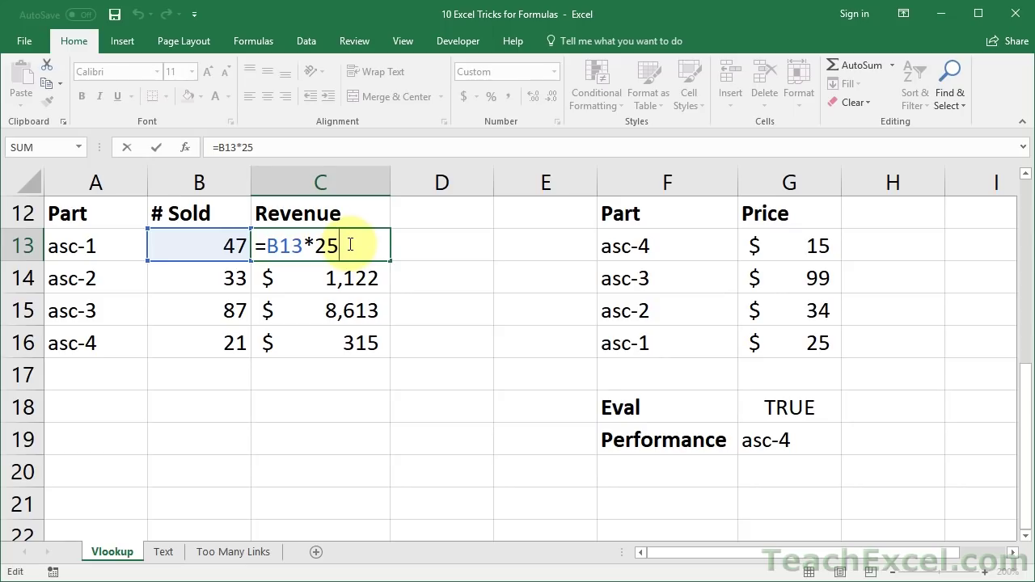
key("ctrl+Return")
key("ctrl+z")
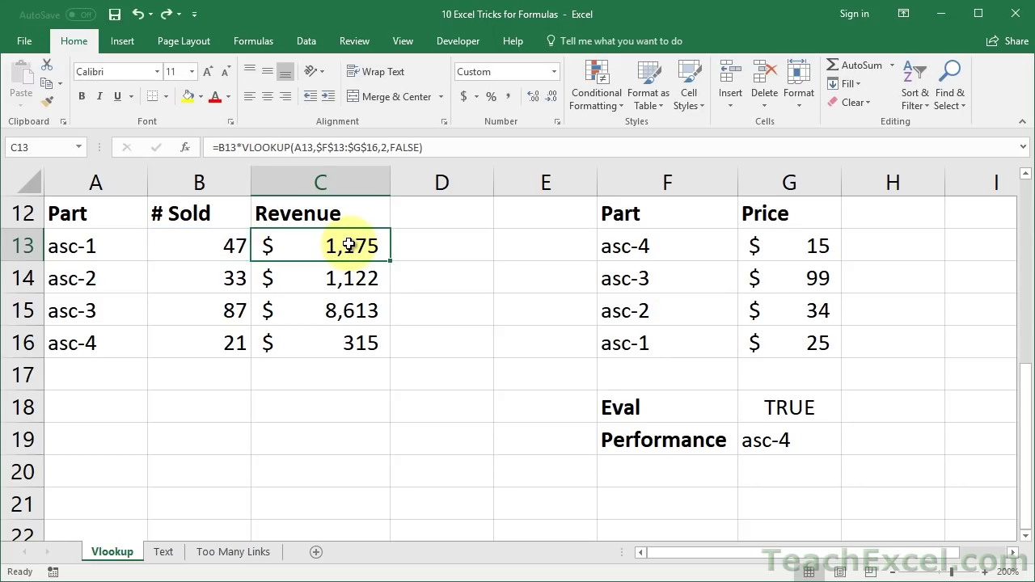
double_click(349, 245)
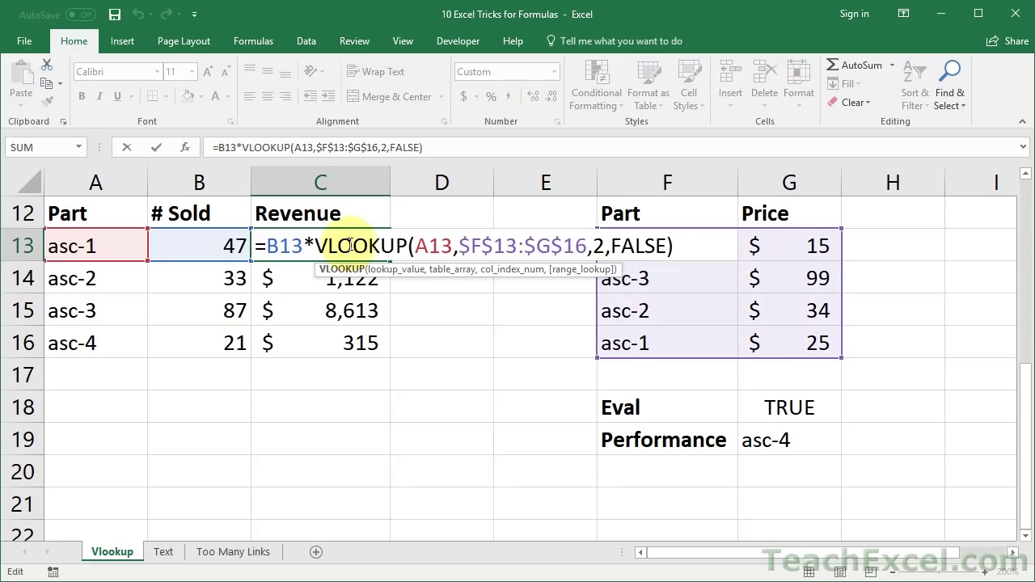
left_click_drag(269, 243, 306, 245)
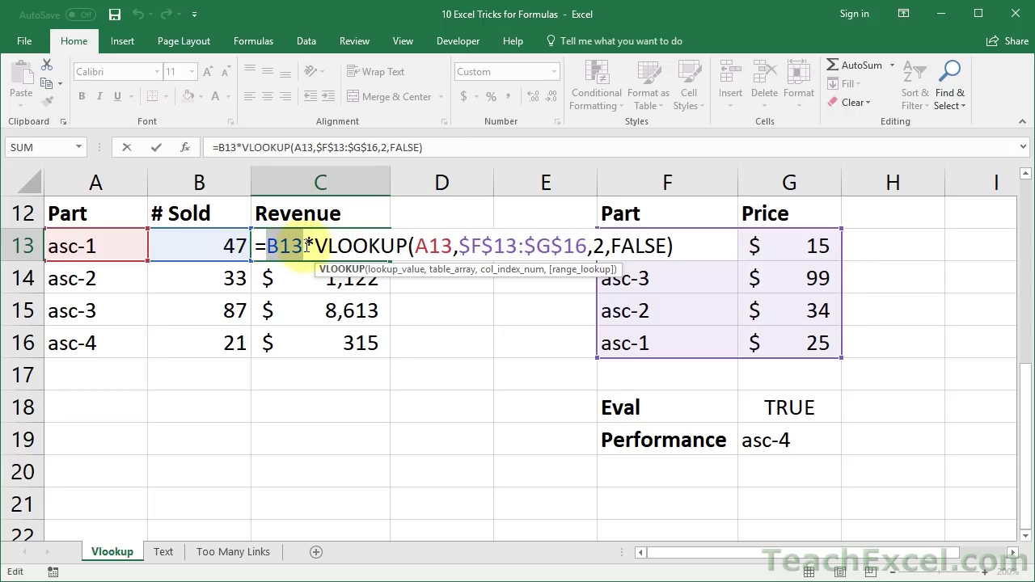
key("F9")
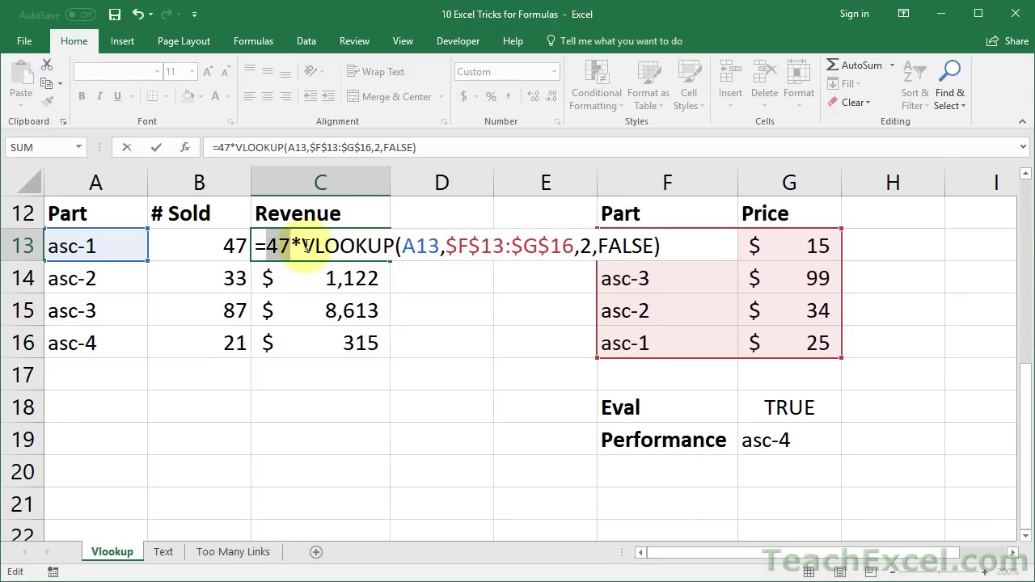
key("Escape")
double_click(305, 245)
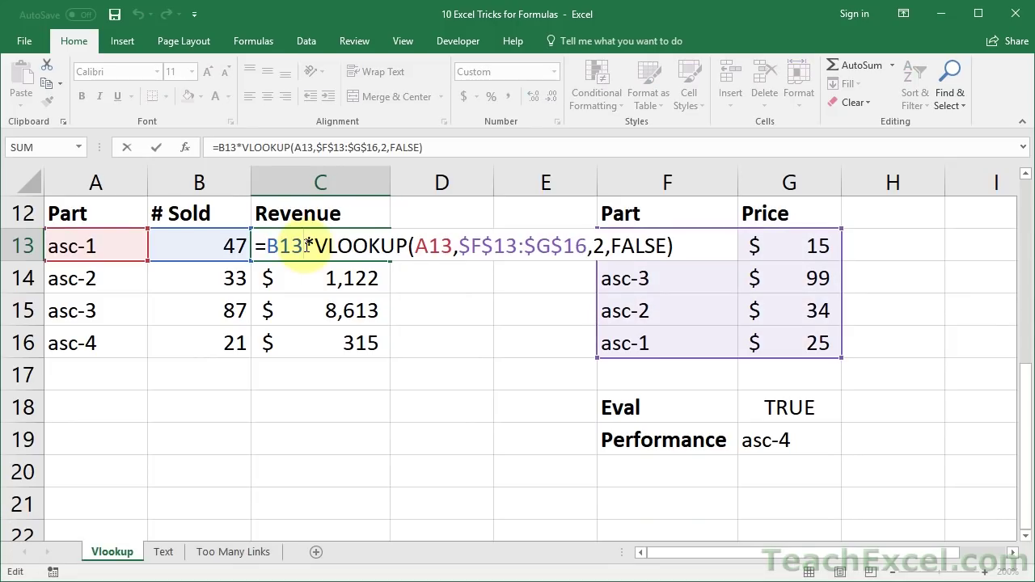
key("Escape")
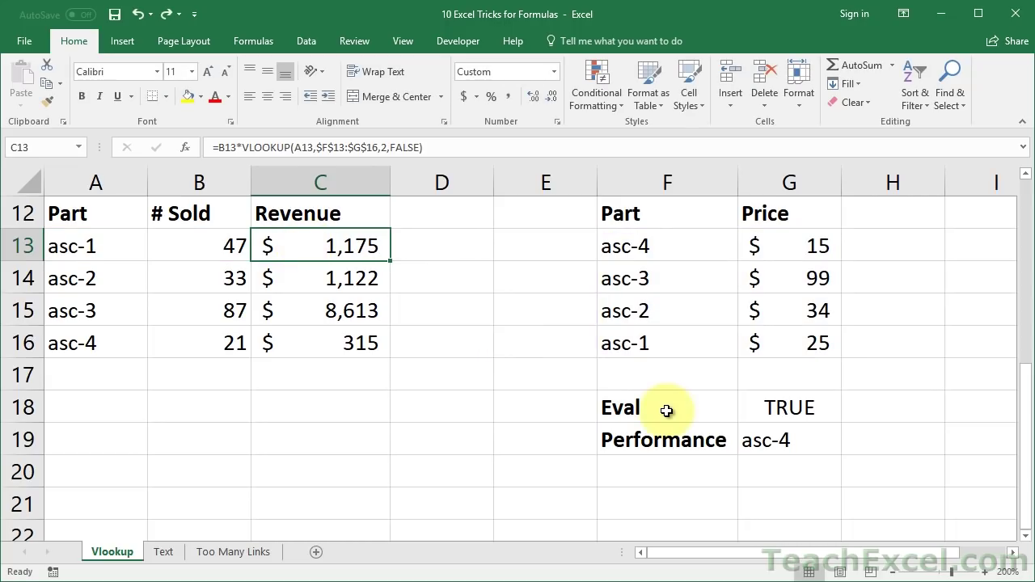
Step: Review the Performance formula in G19 and the Eval IF formula in G18 without changing them
left_click(787, 439)
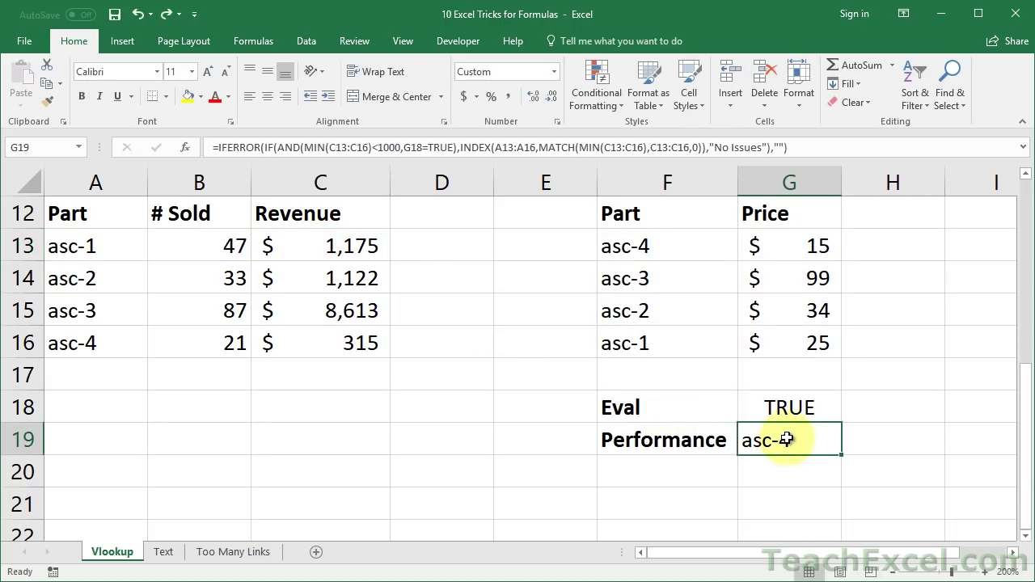
double_click(787, 440)
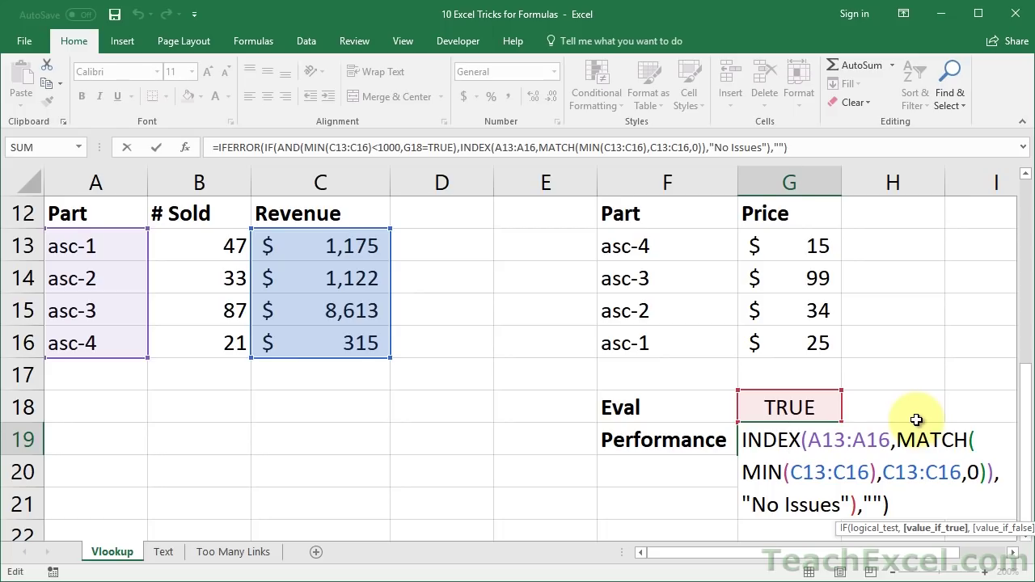
key("ctrl+Return")
left_click(768, 407)
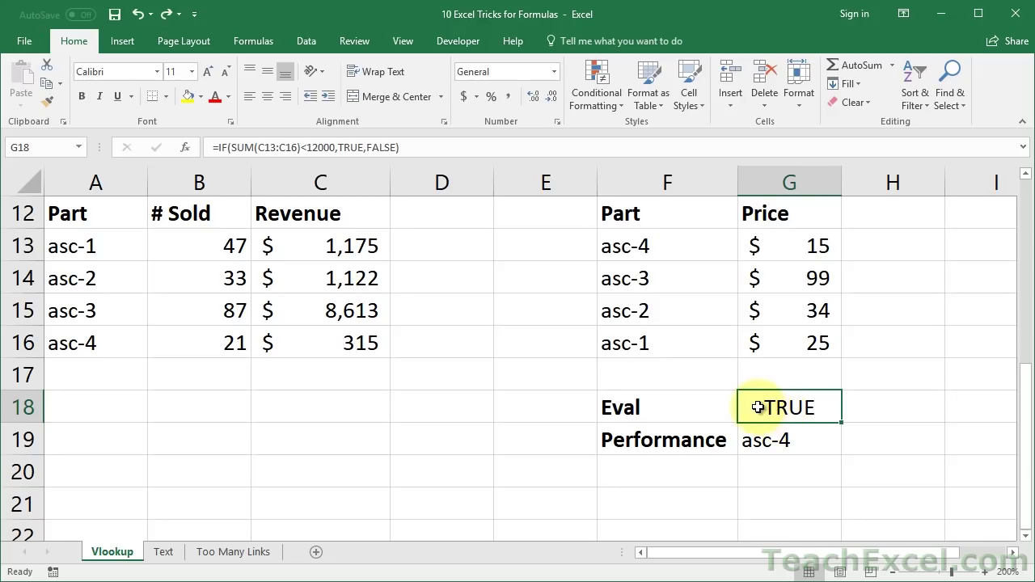
double_click(755, 407)
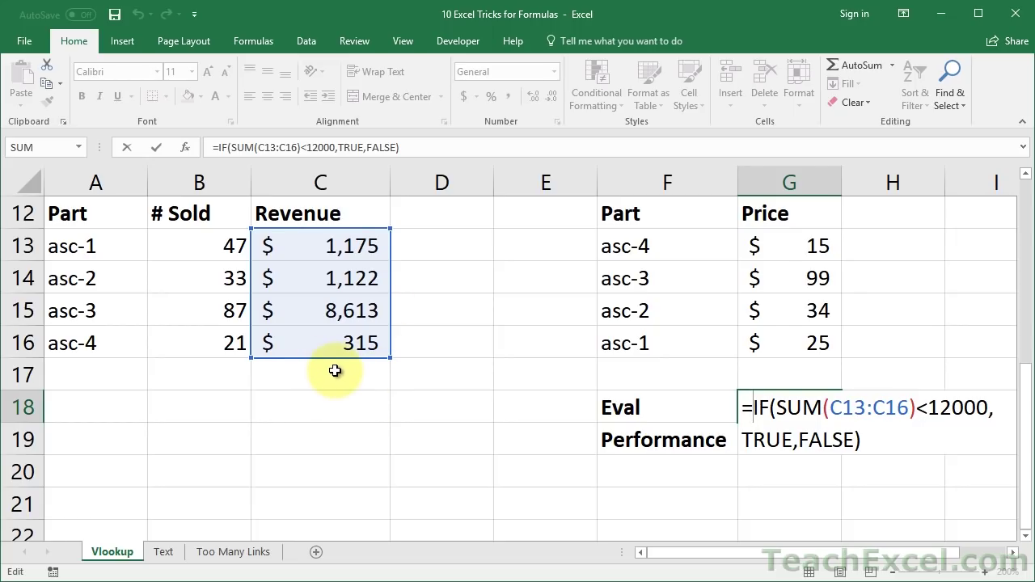
key("ctrl+Return")
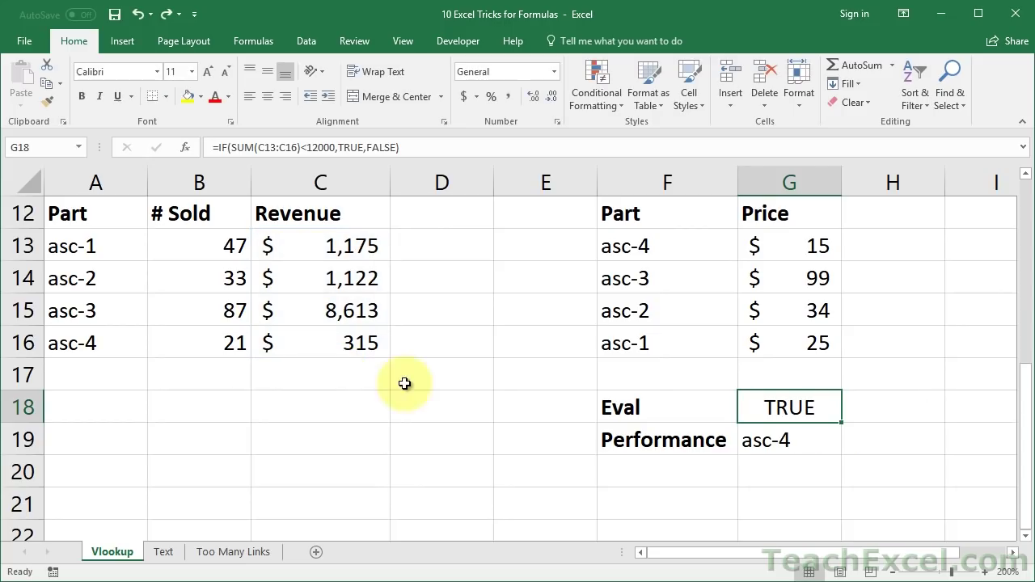
Step: Move the Eval/Performance block to D18:E19, autofit column D and select E19
left_click_drag(696, 404, 557, 447)
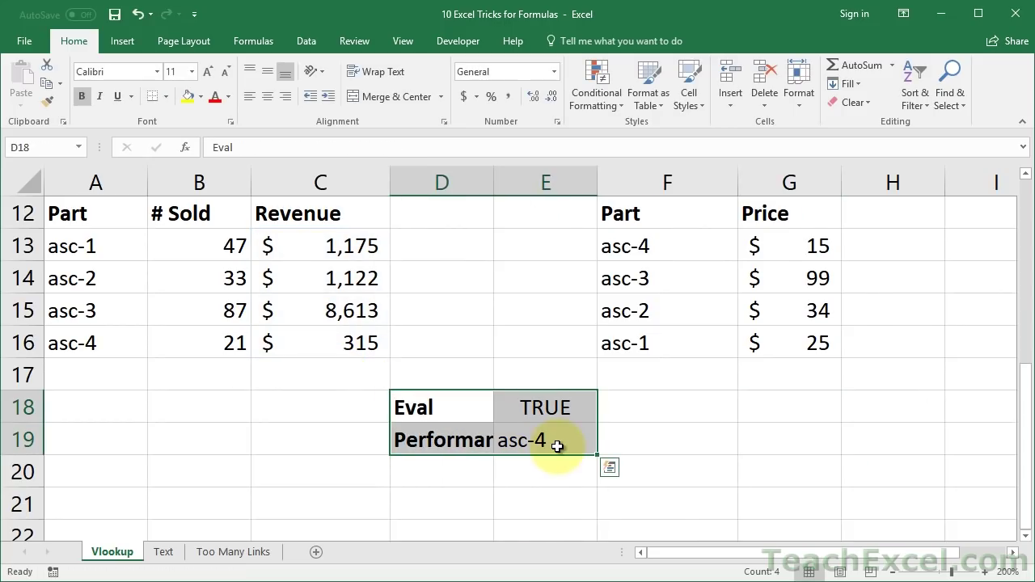
double_click(494, 180)
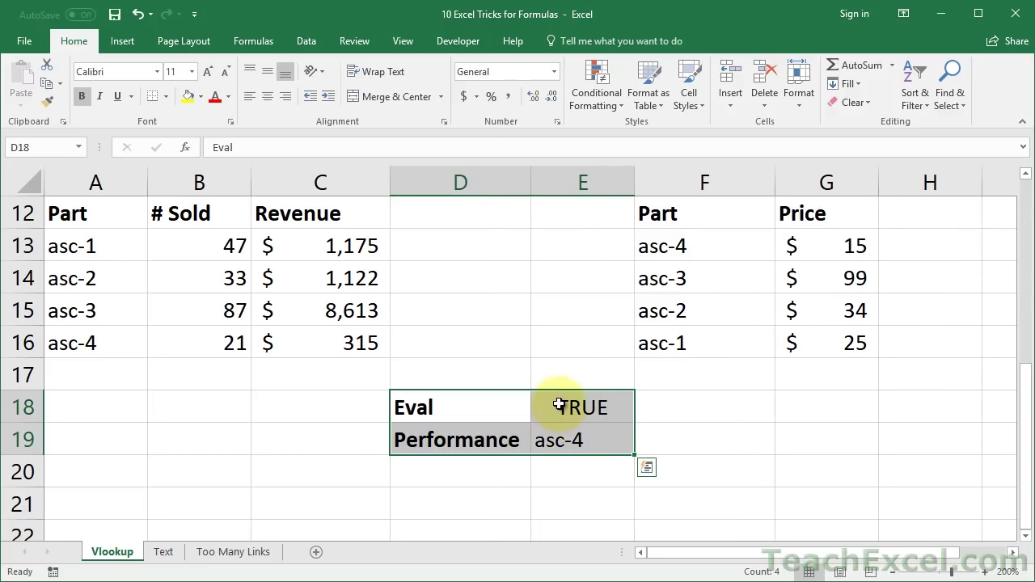
left_click(558, 445)
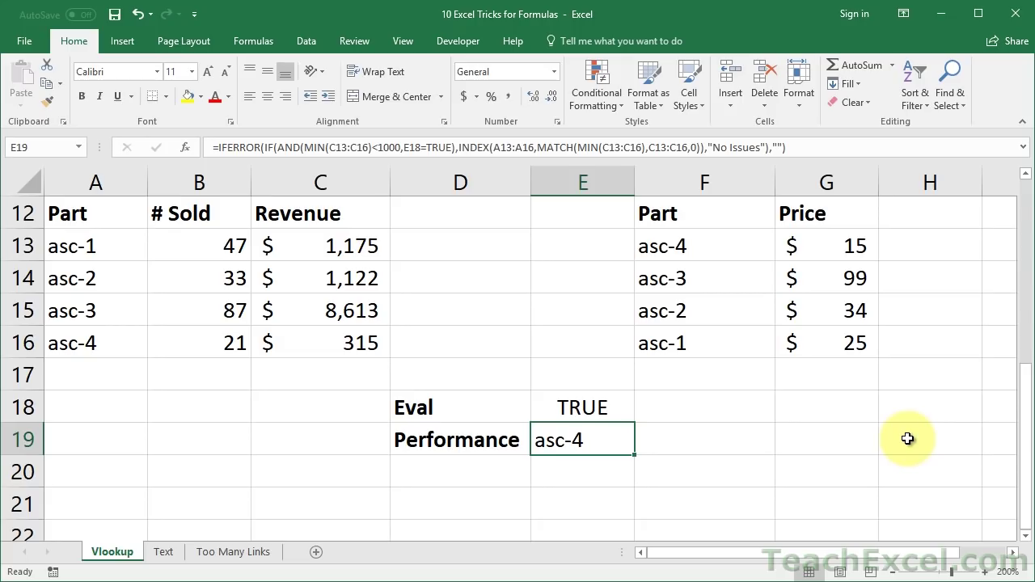
Step: Evaluate E19 with Evaluate Formula: MIN(C13:C16) becomes 315, then 315<1000 becomes TRUE; step into E18
left_click(254, 44)
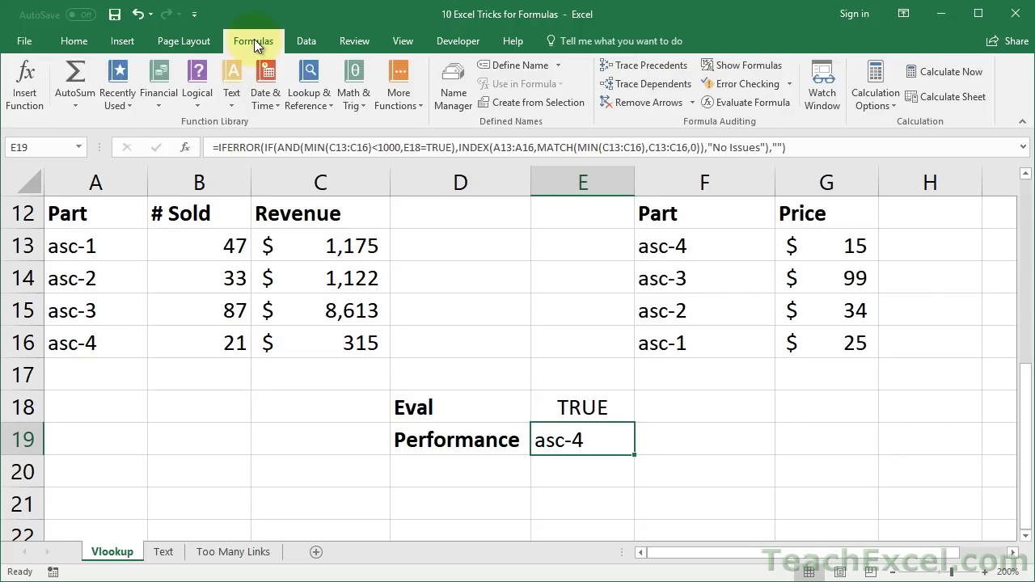
left_click(720, 103)
left_click_drag(550, 170, 564, 188)
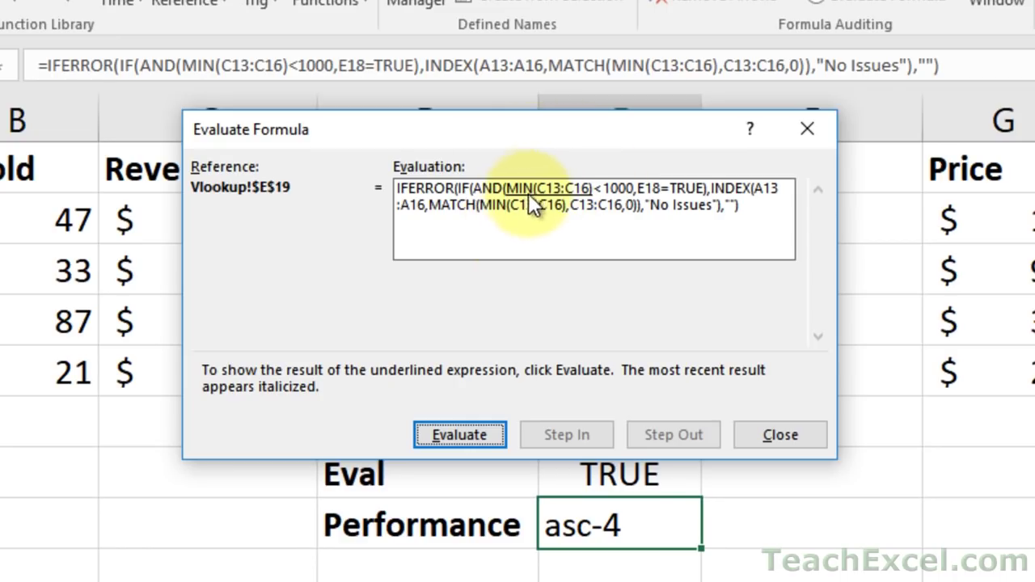
left_click(459, 429)
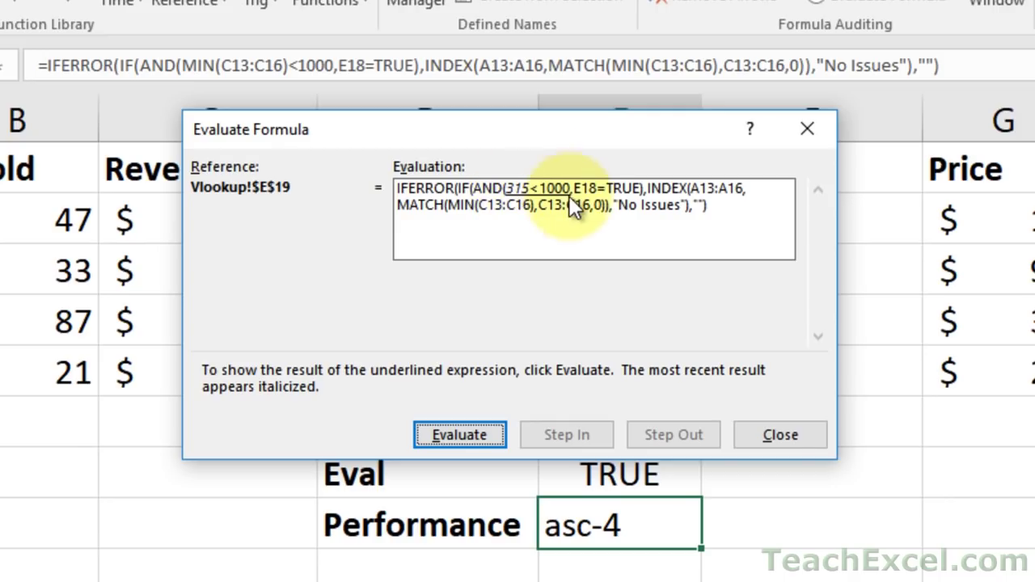
left_click(470, 428)
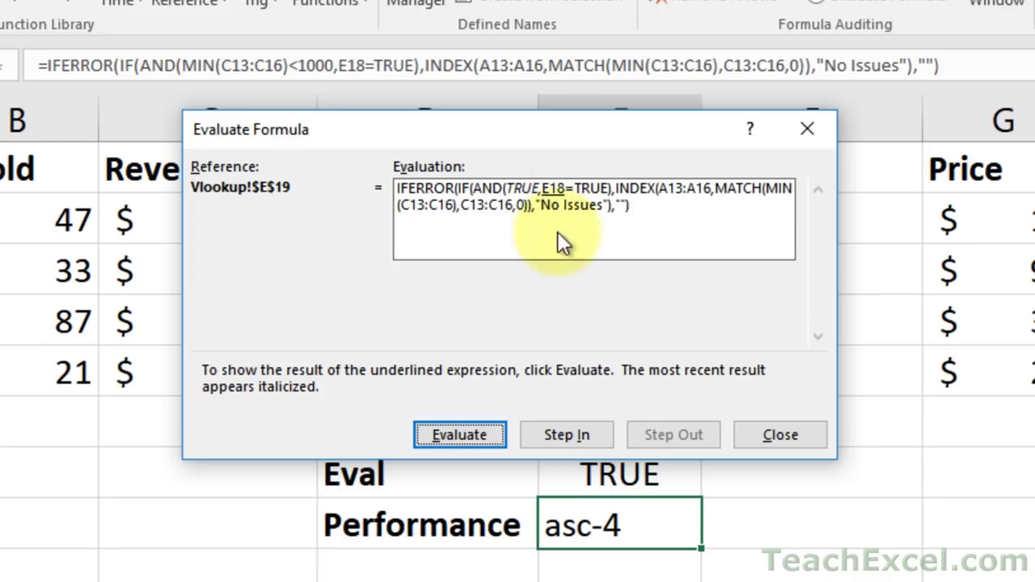
left_click(553, 436)
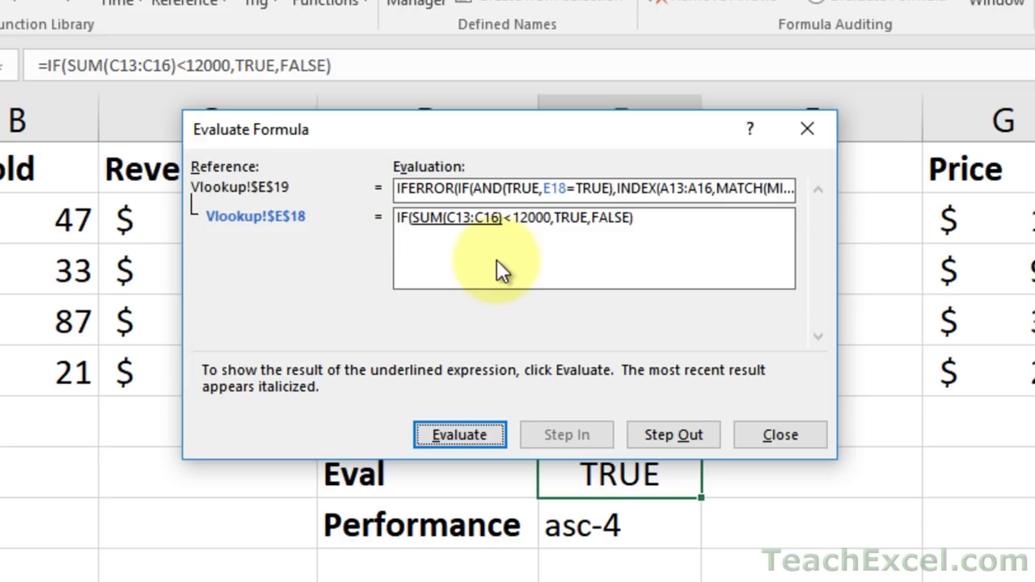
Step: Reduce E18 from SUM(C13:C16)=11225 to TRUE, then step back out to E19
left_click(435, 437)
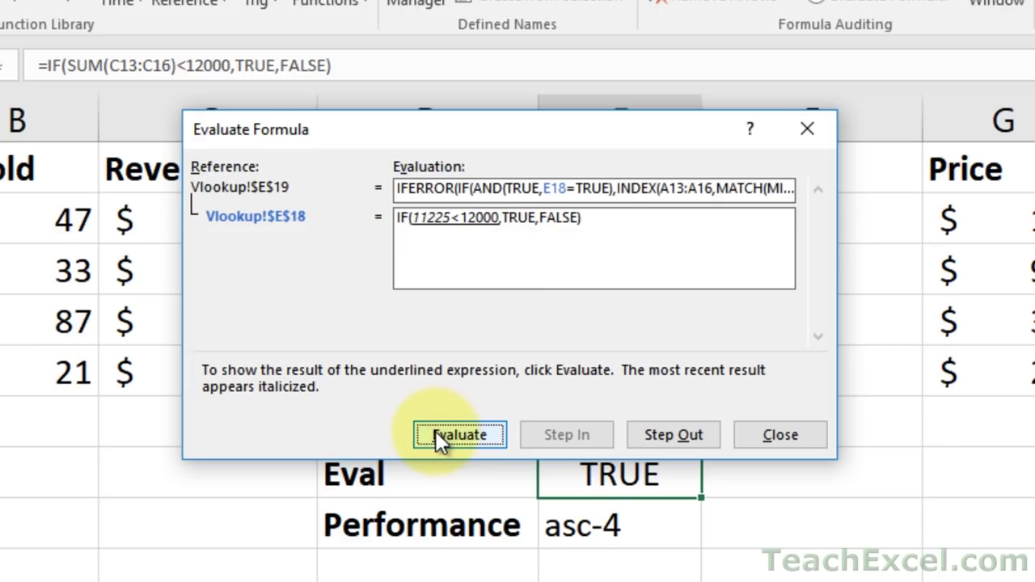
left_click(435, 435)
left_click(435, 436)
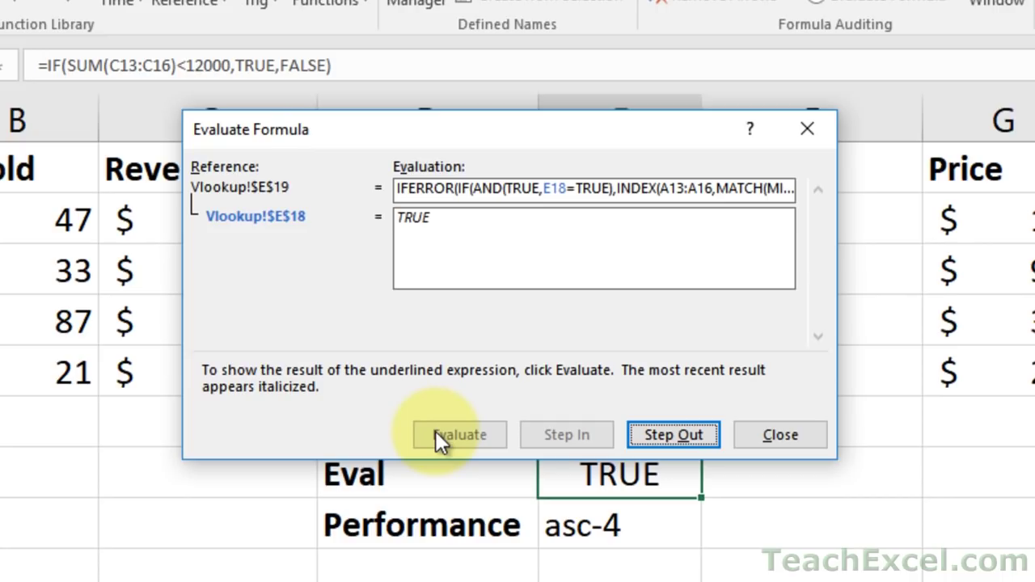
left_click(670, 435)
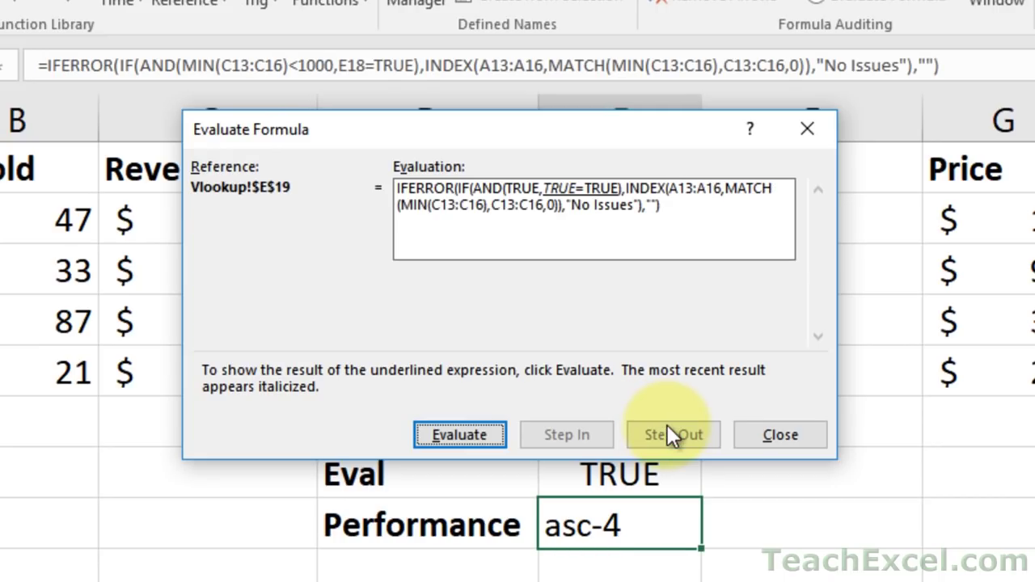
Step: Evaluate the AND, MIN, MATCH, INDEX and IF parts until E19 returns asc-4
left_click(475, 436)
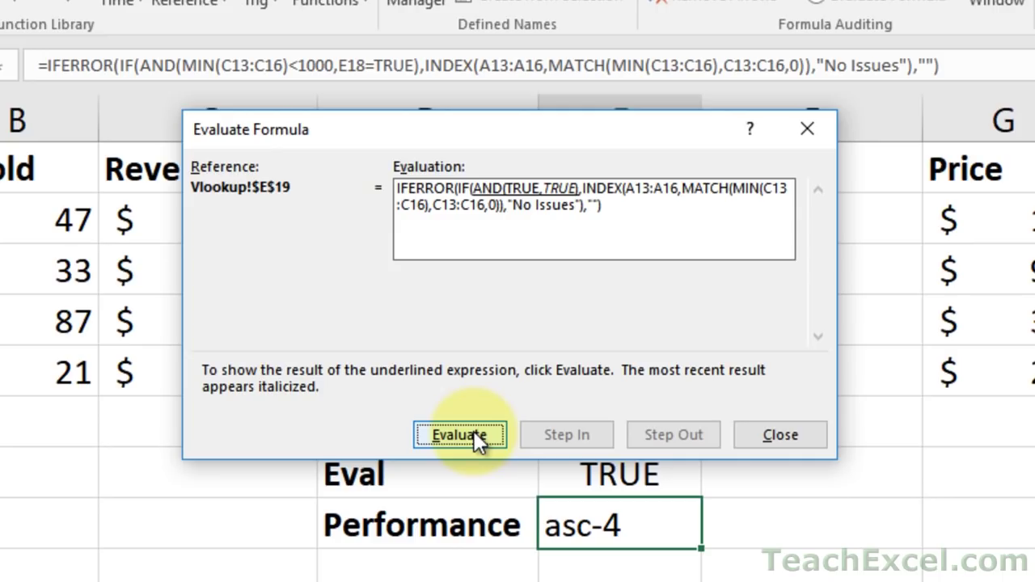
left_click(474, 434)
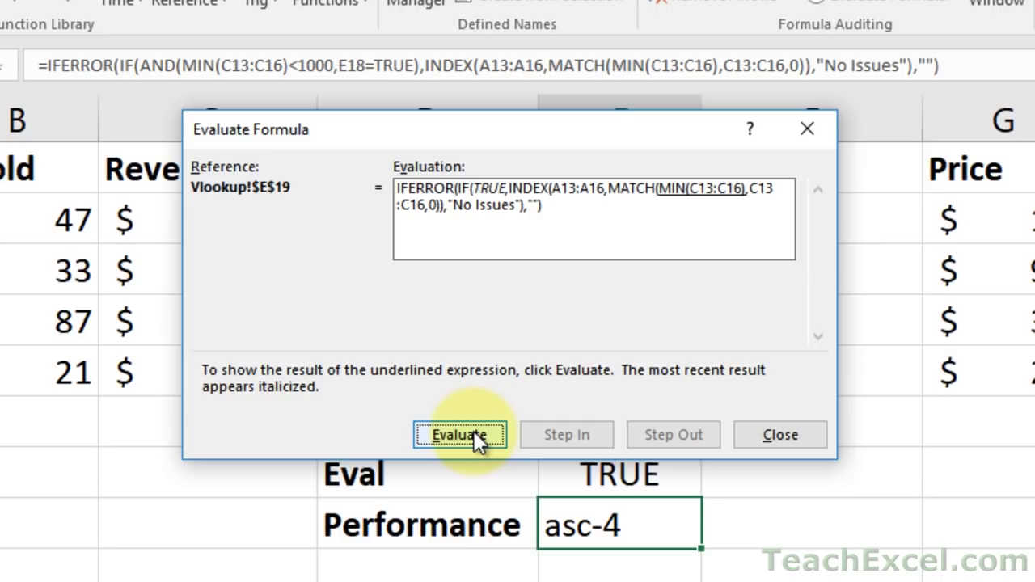
left_click(474, 434)
left_click(474, 434)
left_click(474, 434)
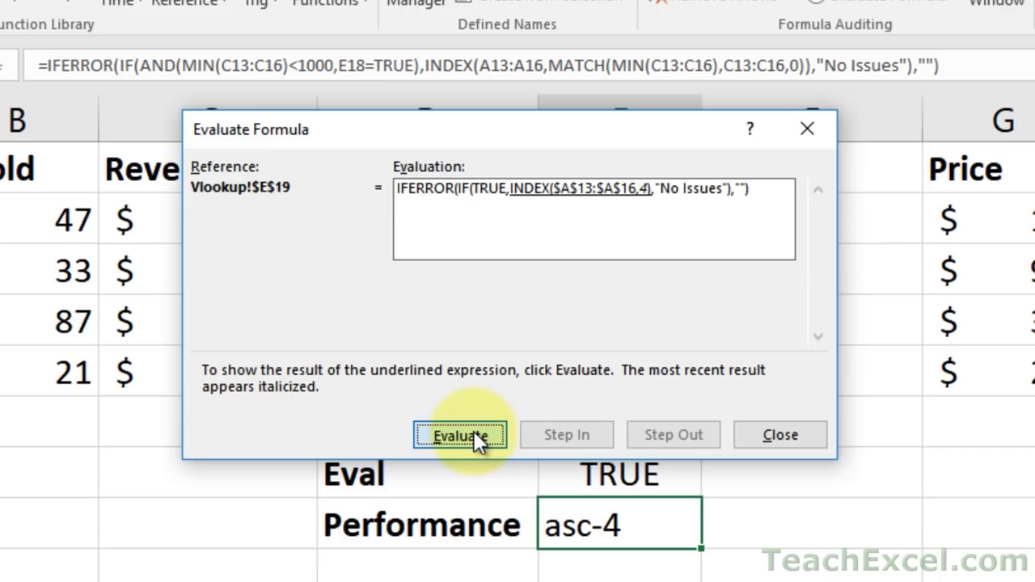
left_click(475, 434)
left_click(474, 435)
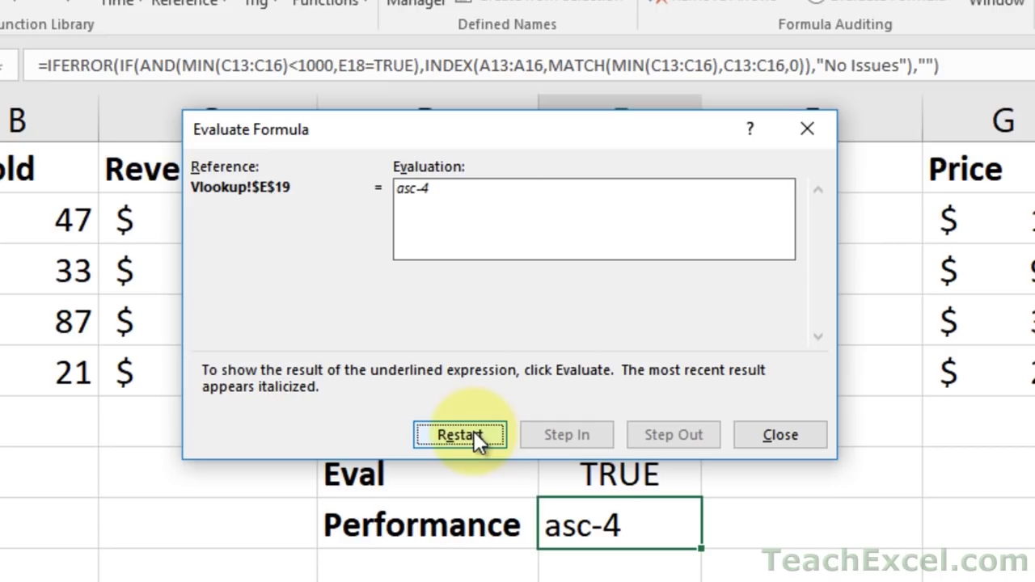
Step: Restart the evaluation, re-evaluate the MIN comparison to TRUE, and step into and out of E18 again
left_click(474, 435)
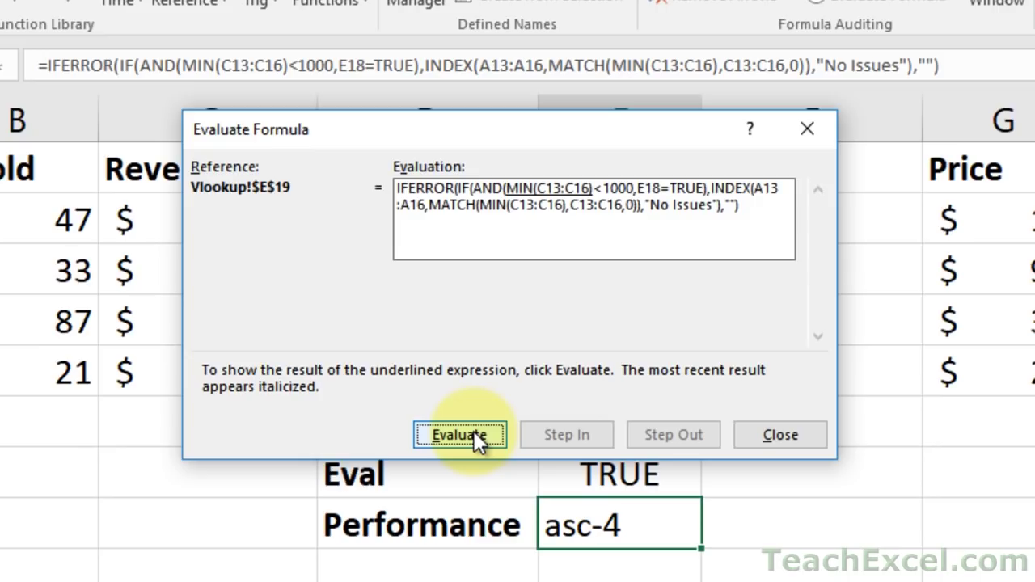
left_click(474, 434)
left_click(474, 435)
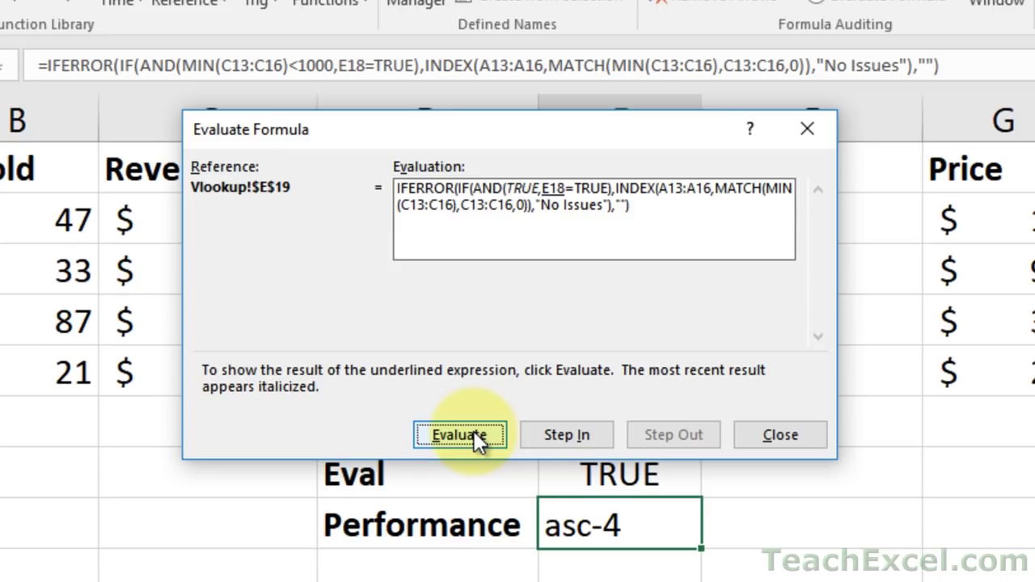
left_click(555, 436)
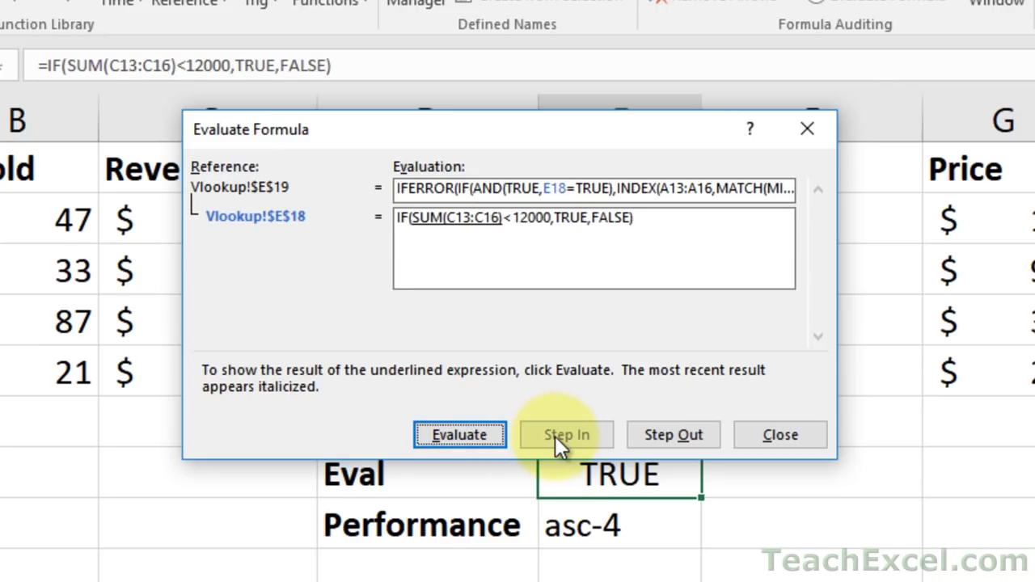
left_click(667, 436)
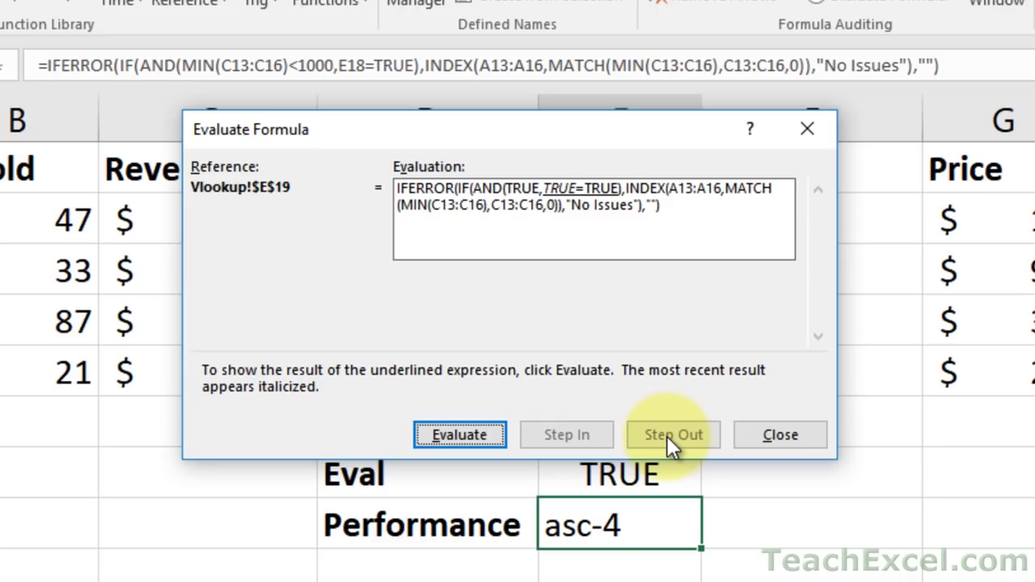
Step: Close Evaluate Formula and view E19's formula in the cell without editing it
left_click(759, 435)
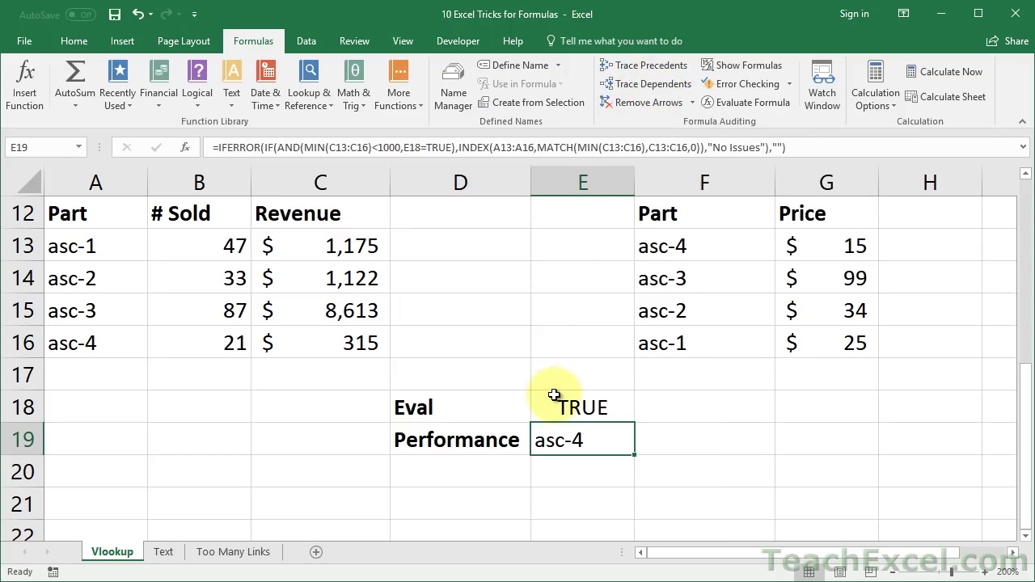
double_click(550, 439)
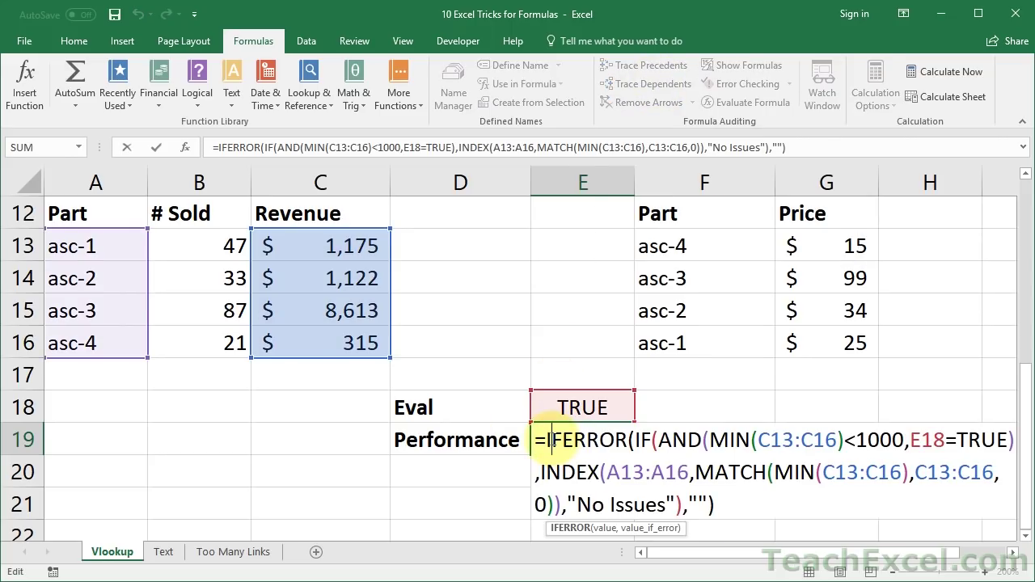
key("Escape")
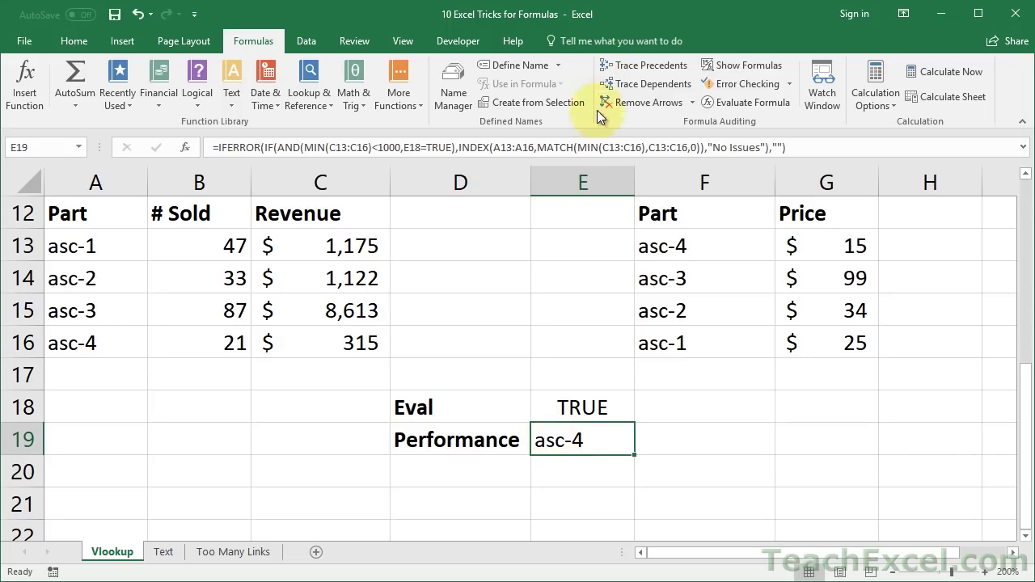
Step: Trace precedents for E19 and then E18, and remove all the arrows
left_click(634, 65)
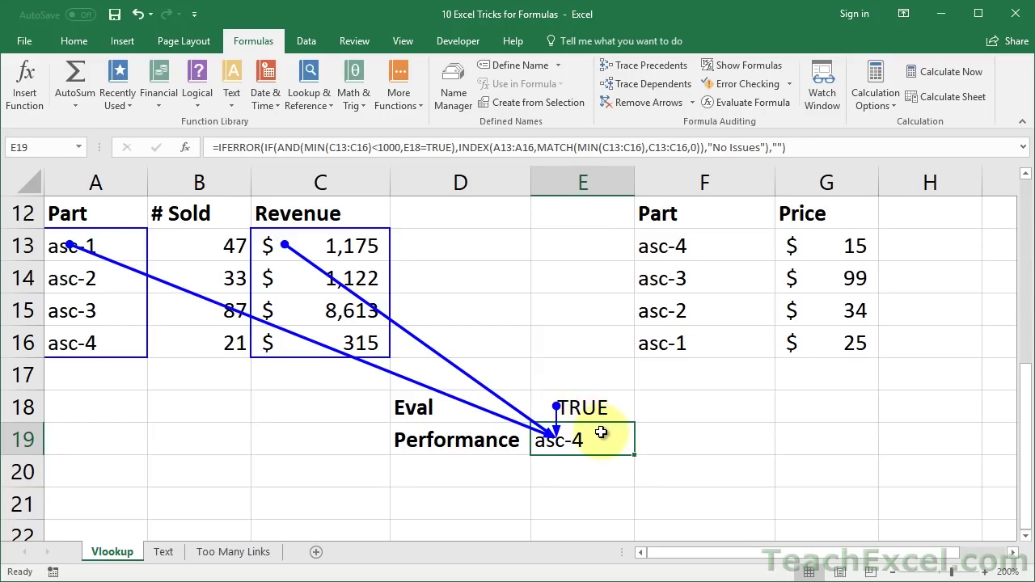
left_click(592, 407)
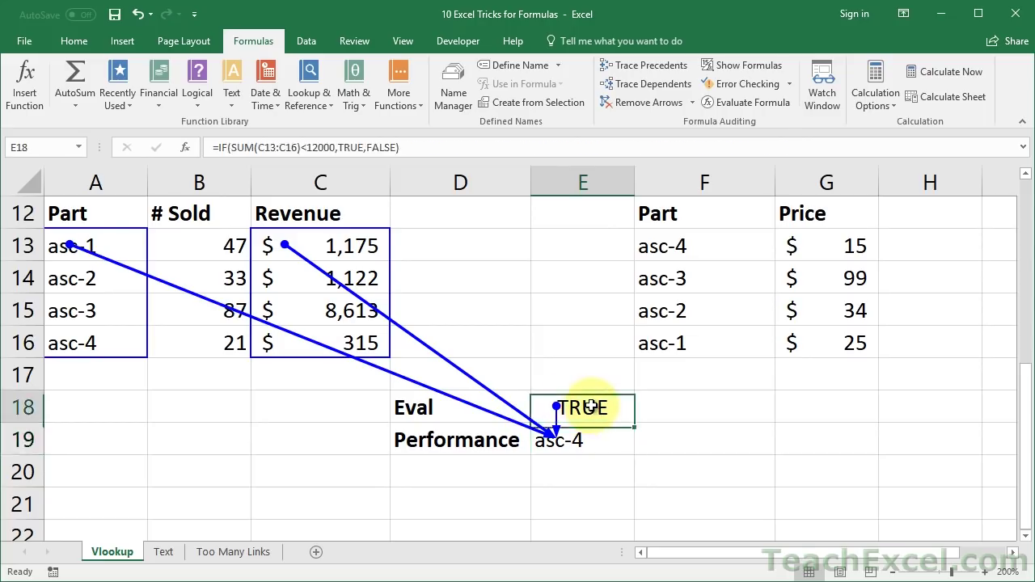
left_click(647, 68)
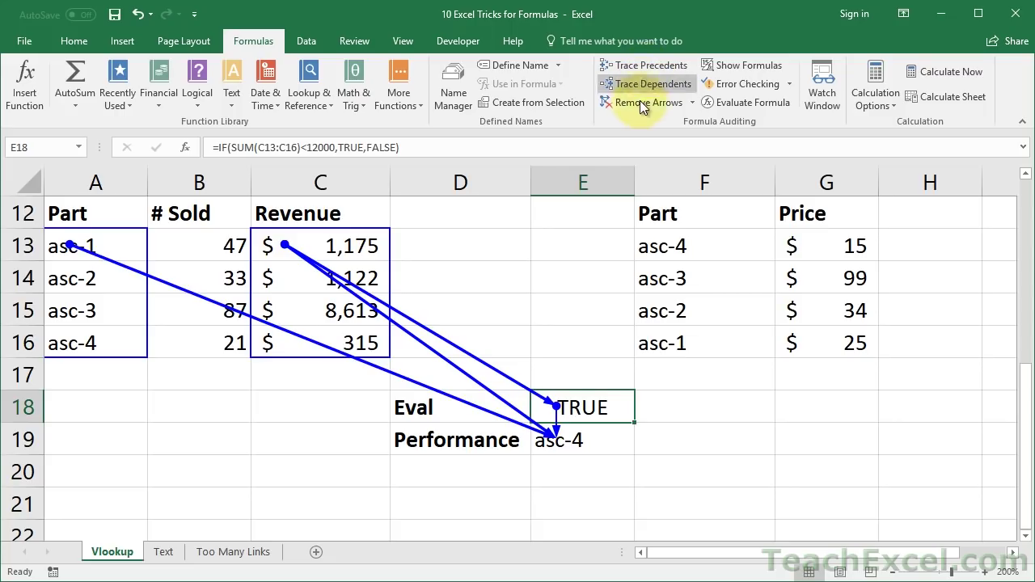
left_click(639, 105)
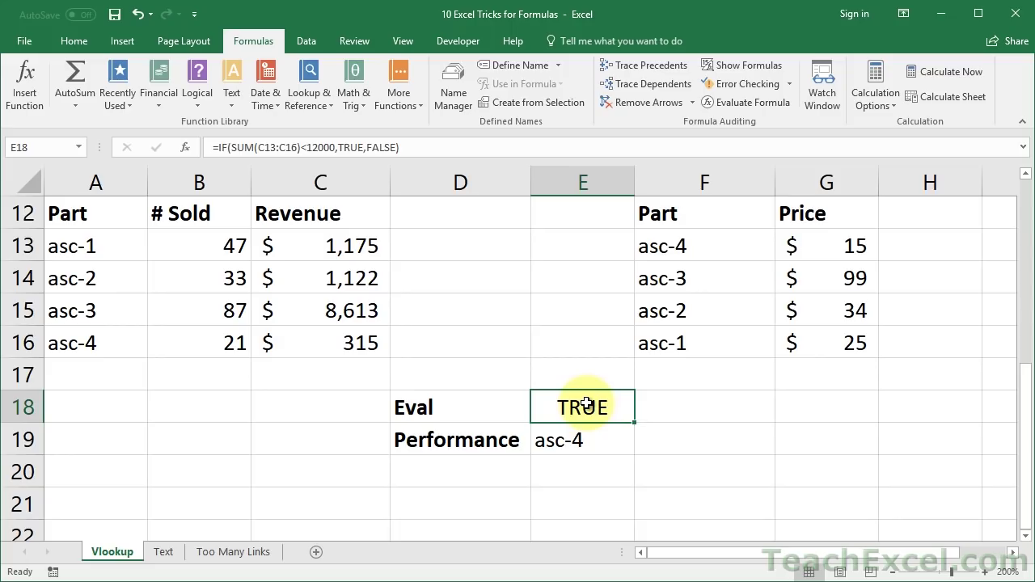
Step: Trace the dependents of E18 and of the part name in A14
left_click(645, 86)
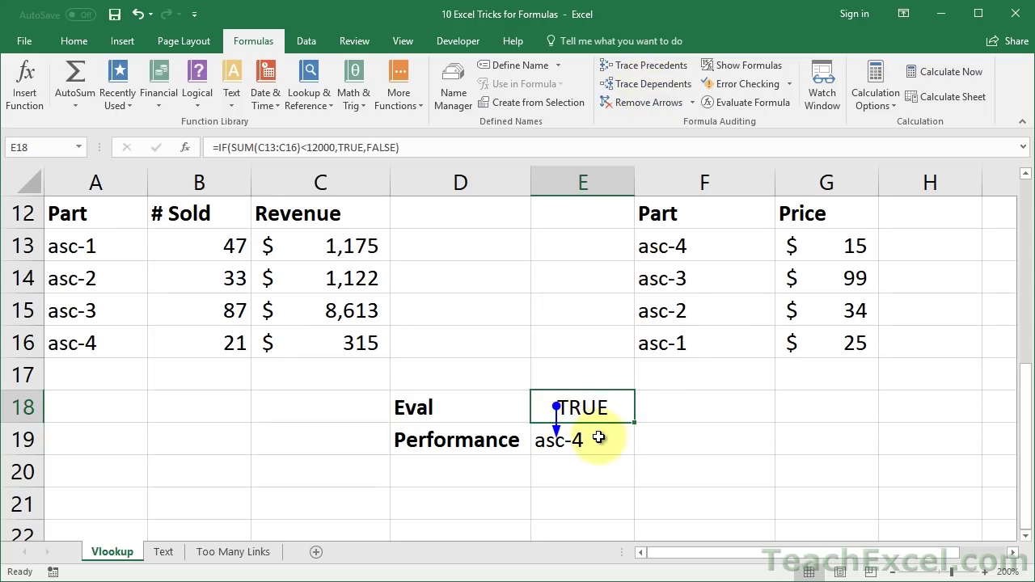
left_click(309, 283)
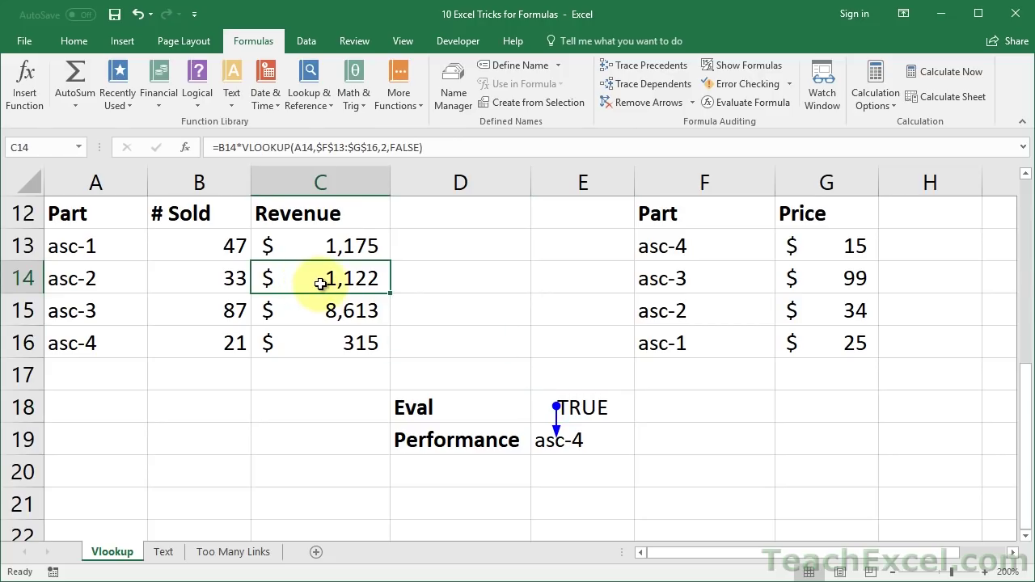
left_click(93, 280)
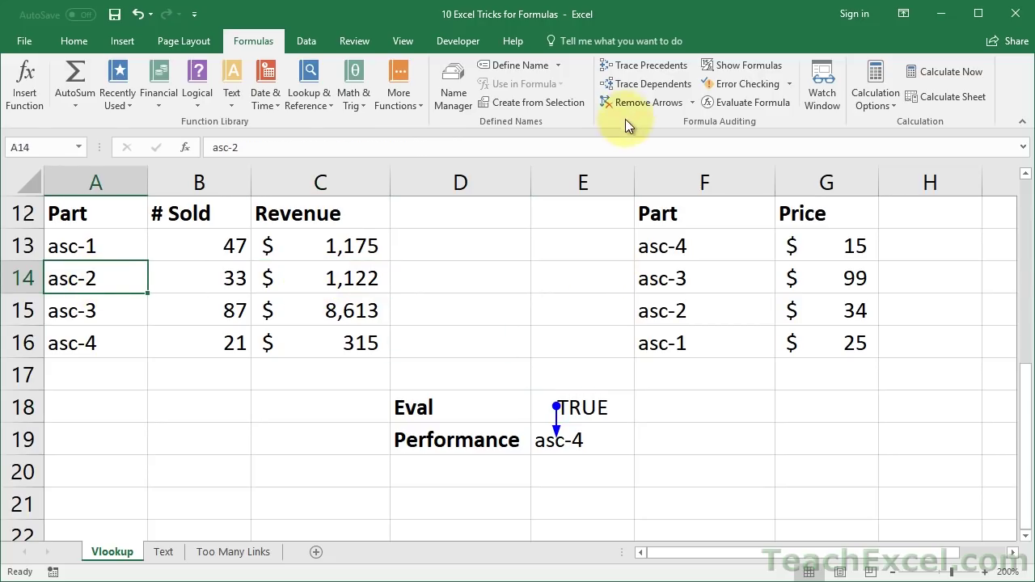
left_click(634, 84)
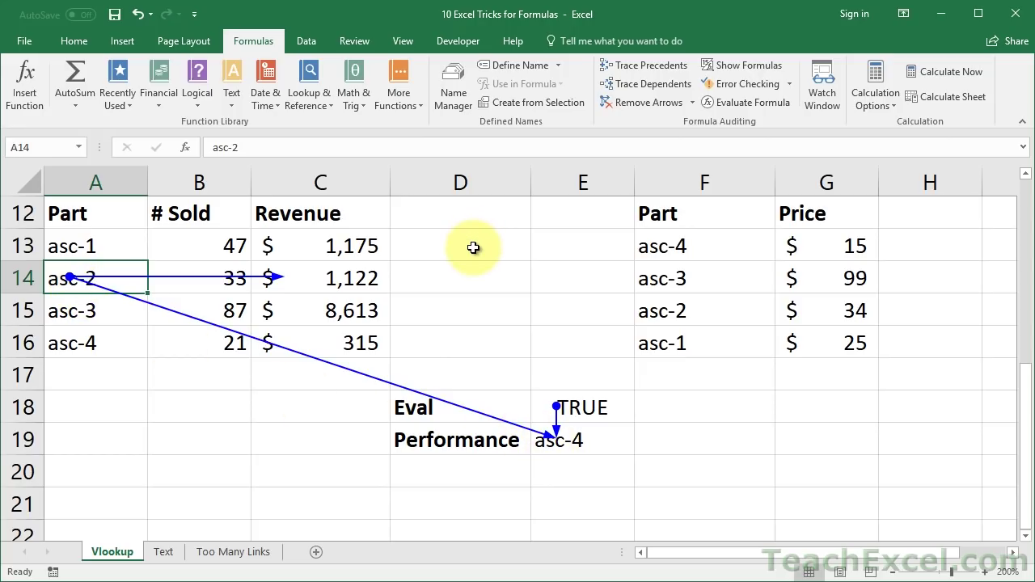
Step: Trace precedents of E19 and E18, remove all arrows, and turn on Show Formulas
left_click(596, 437)
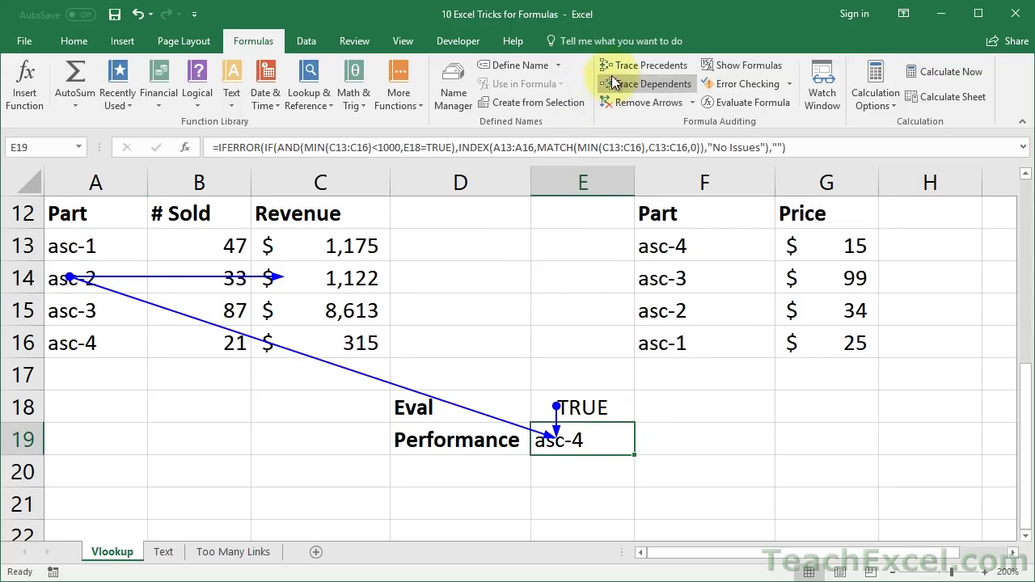
left_click(639, 64)
left_click(588, 406)
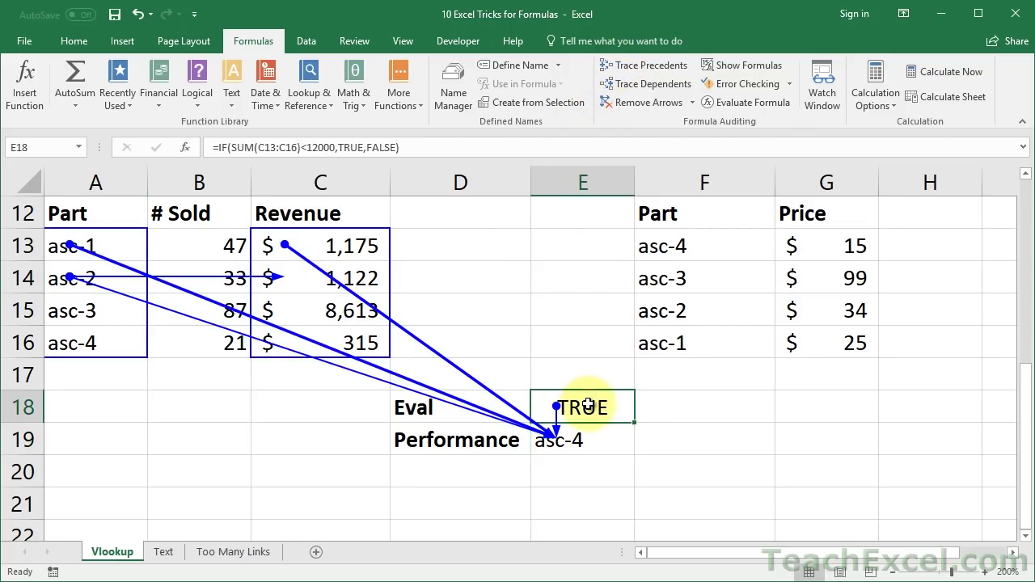
left_click(639, 65)
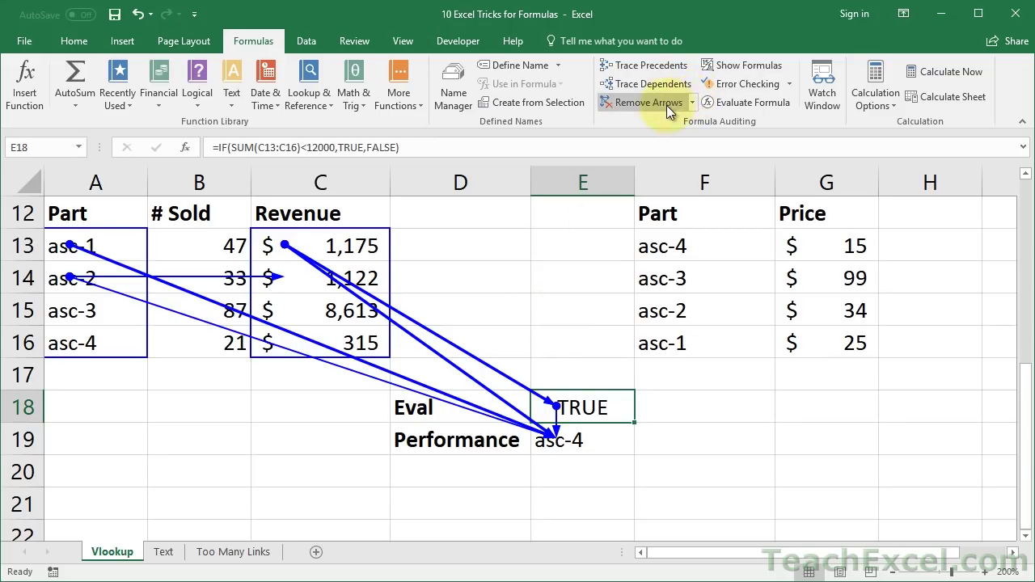
left_click(693, 103)
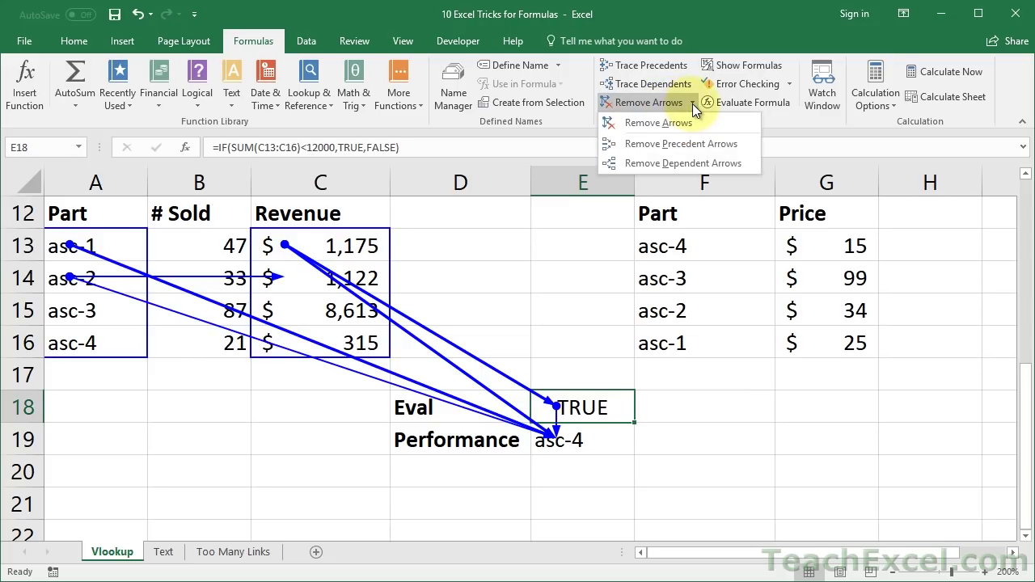
left_click(652, 123)
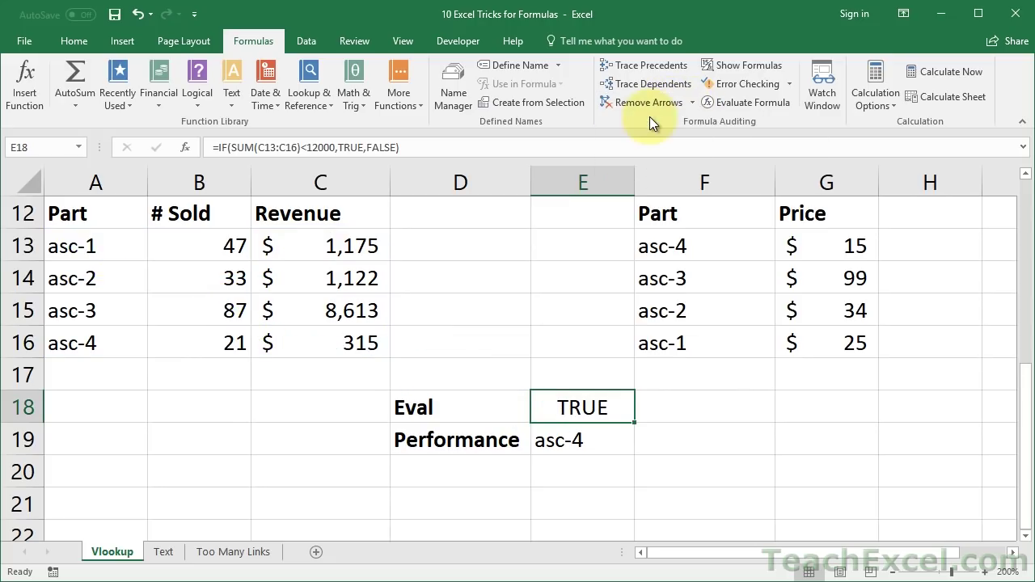
left_click(728, 67)
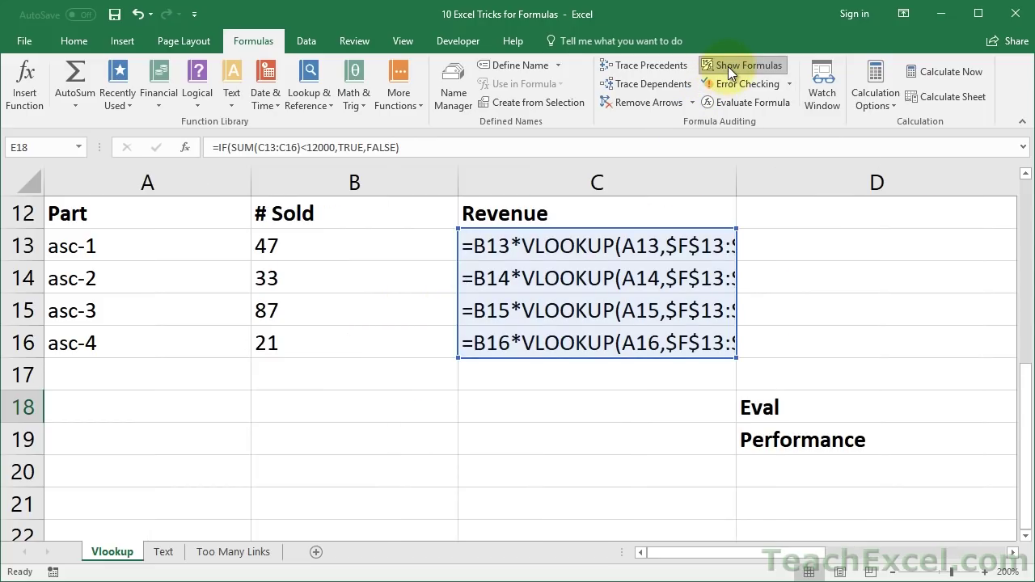
left_click(894, 573)
left_click(894, 573)
left_click(895, 573)
left_click(895, 573)
left_click(894, 573)
left_click(895, 573)
left_click(894, 573)
left_click(894, 573)
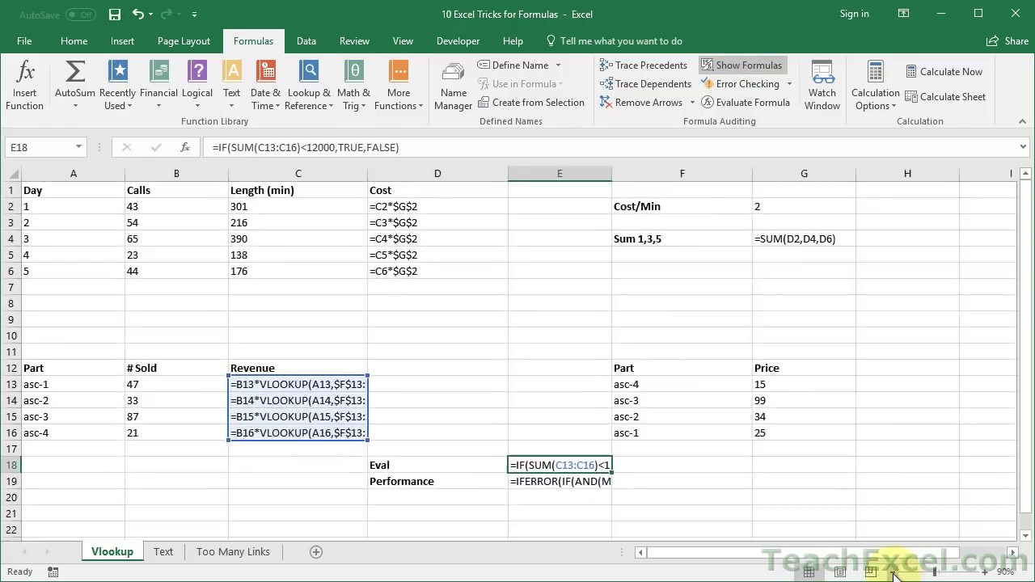
left_click(895, 573)
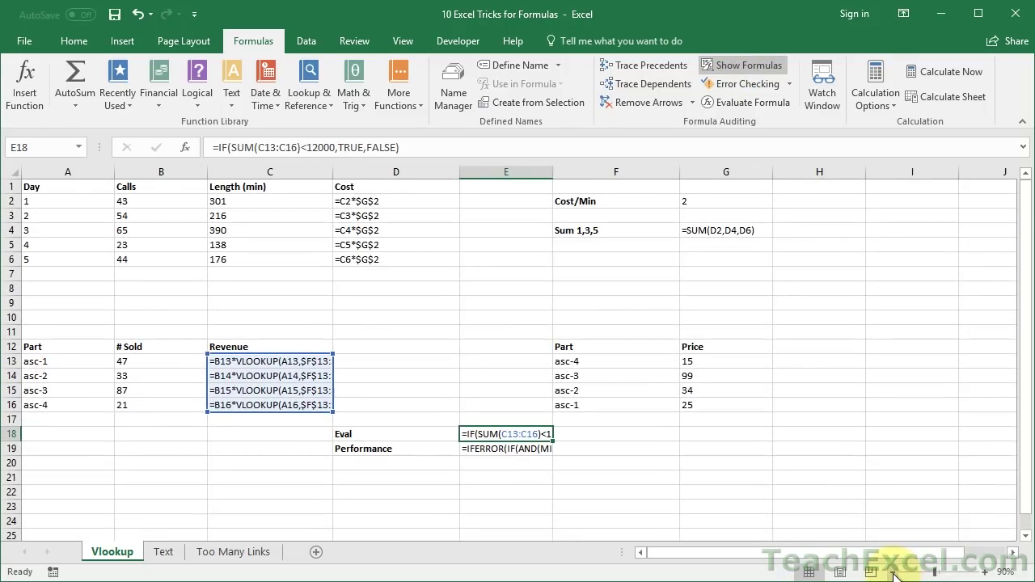
left_click(985, 573)
left_click(985, 573)
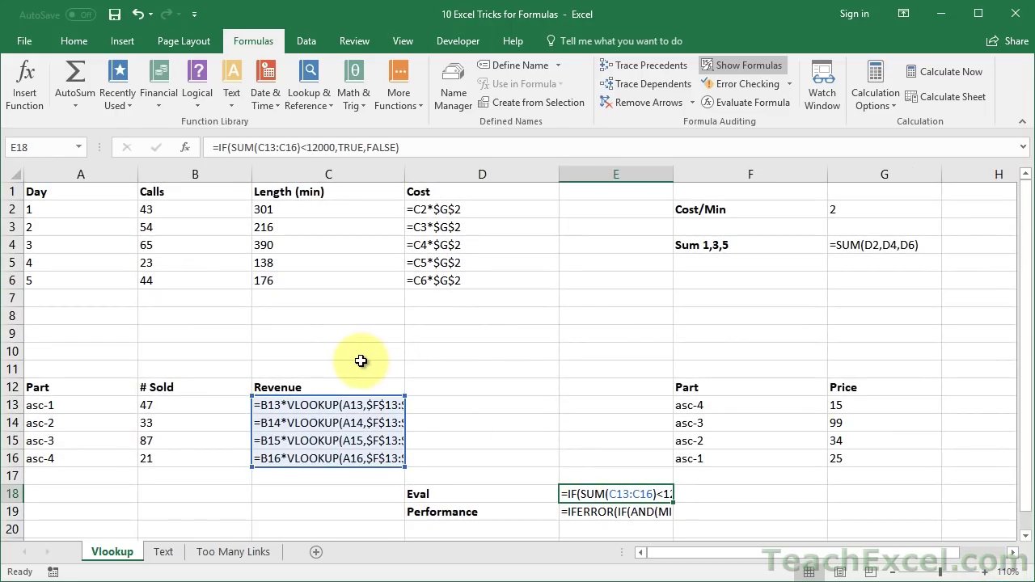
left_click_drag(456, 211, 461, 276)
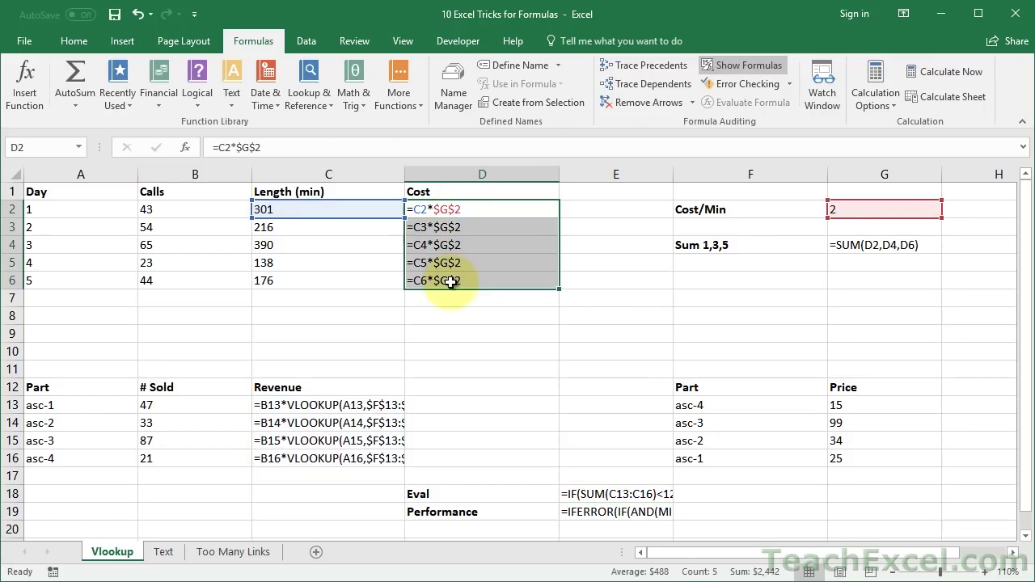
left_click(841, 246)
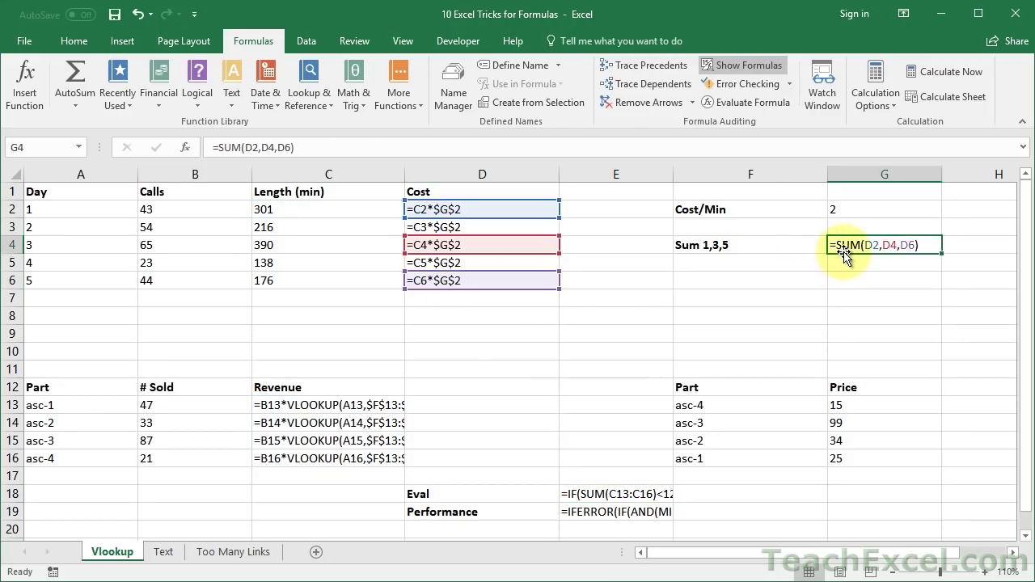
left_click(597, 495)
left_click(595, 512)
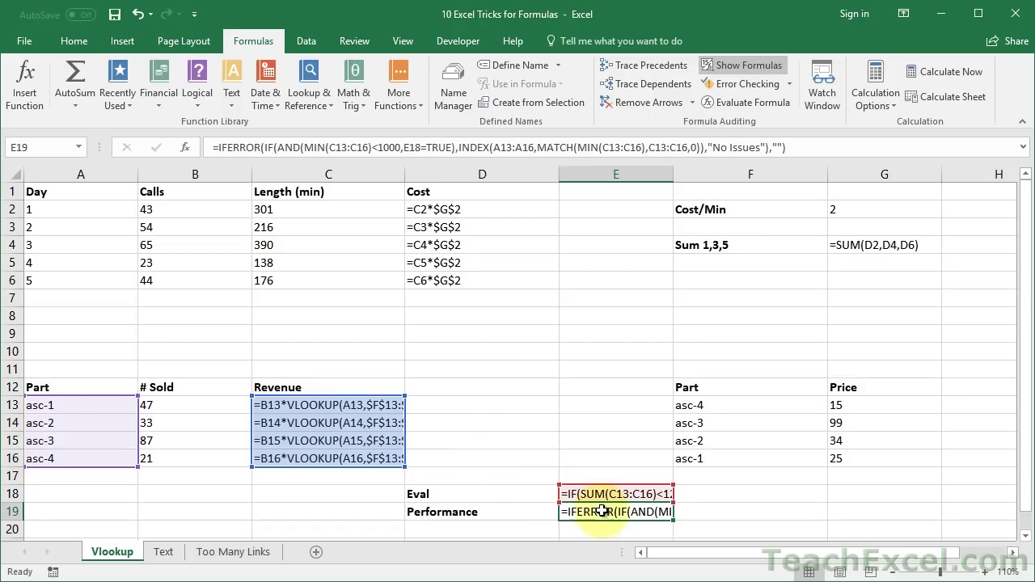
left_click(580, 493)
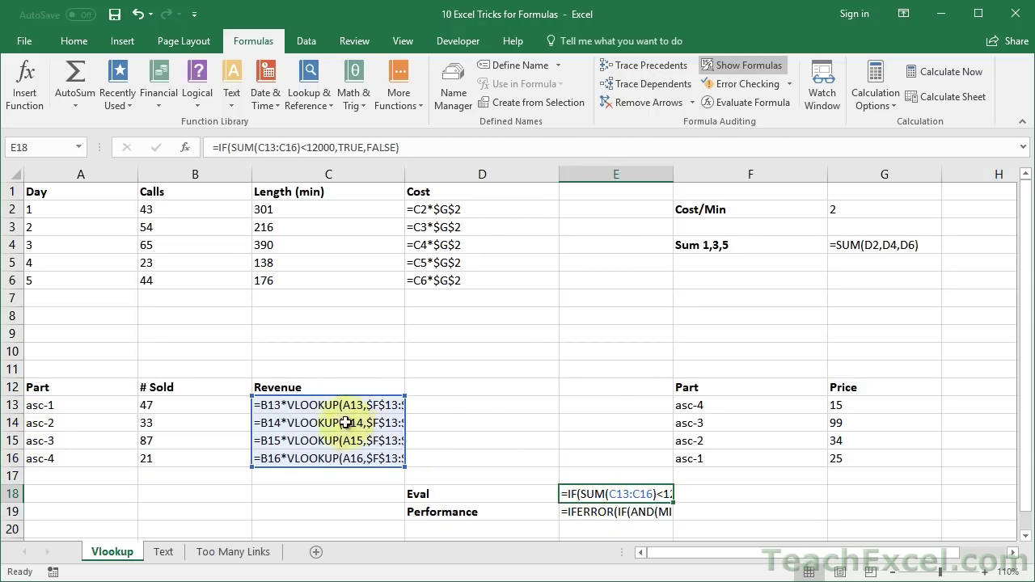
left_click(433, 243)
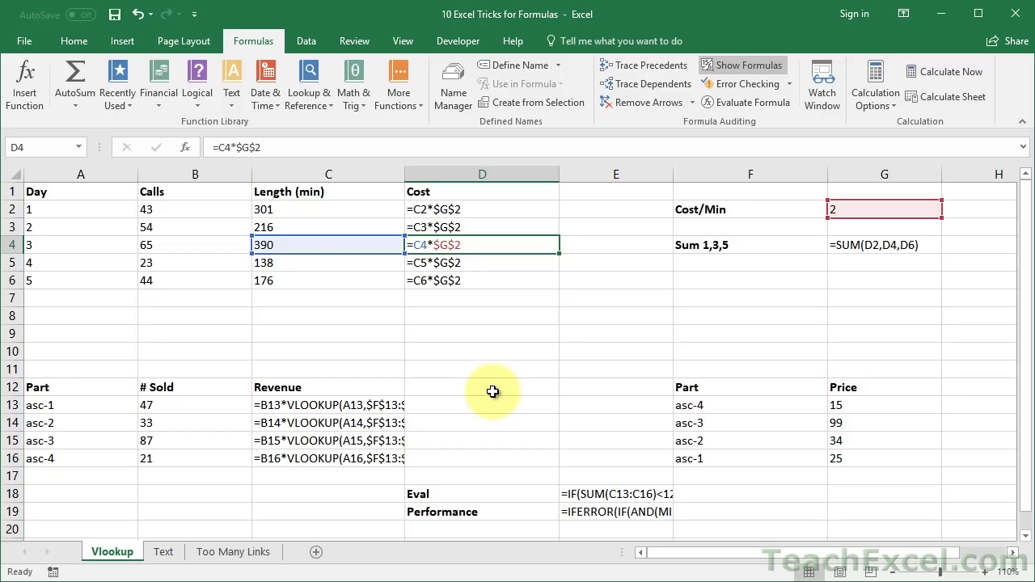
key("Down")
key("Down")
key("Down")
key("Down")
key("Down")
key("Down")
key("Down")
key("Down")
key("Down")
key("Left")
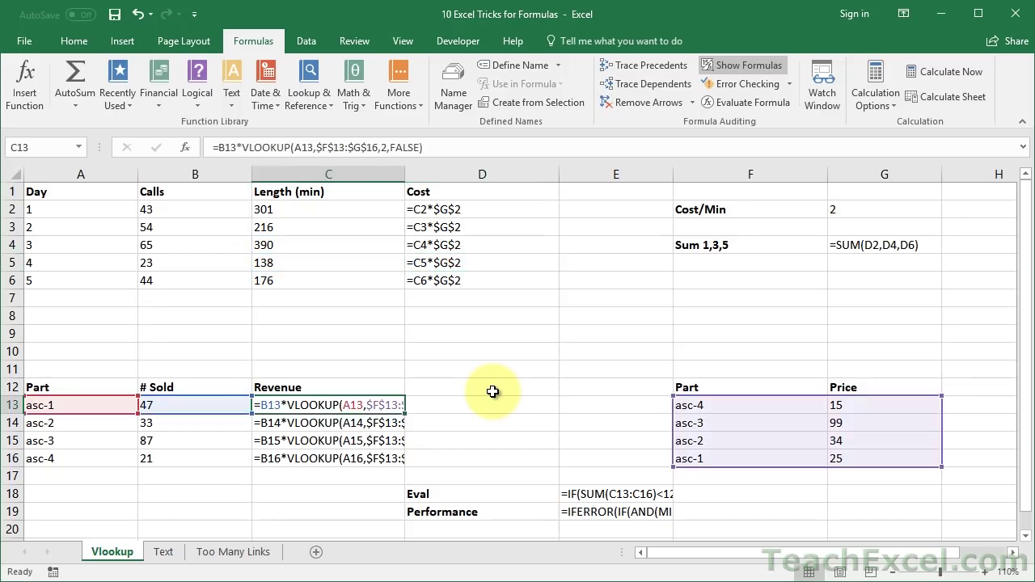
Step: Widen column C and confirm C16 reads =B16*VLOOKUP(A16,$F$13:$G$16,2,FALSE)
left_click_drag(404, 170, 519, 170)
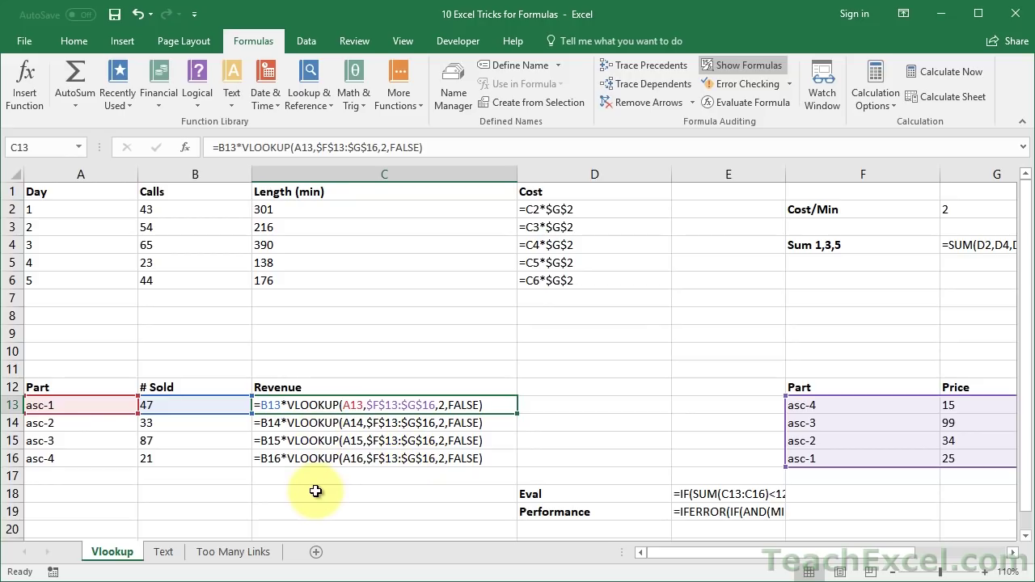
key("Down")
key("Down")
key("Down")
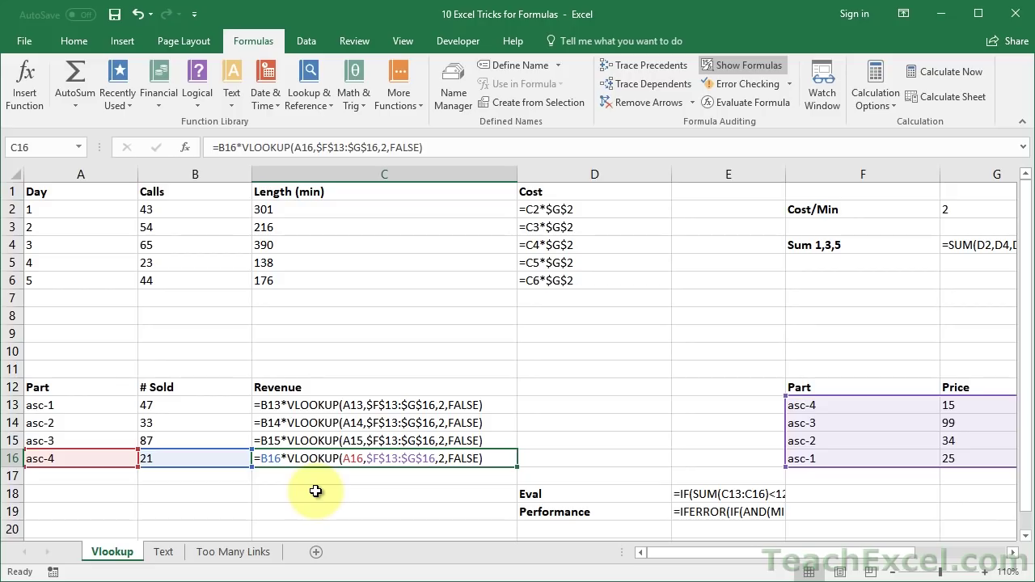
double_click(317, 459)
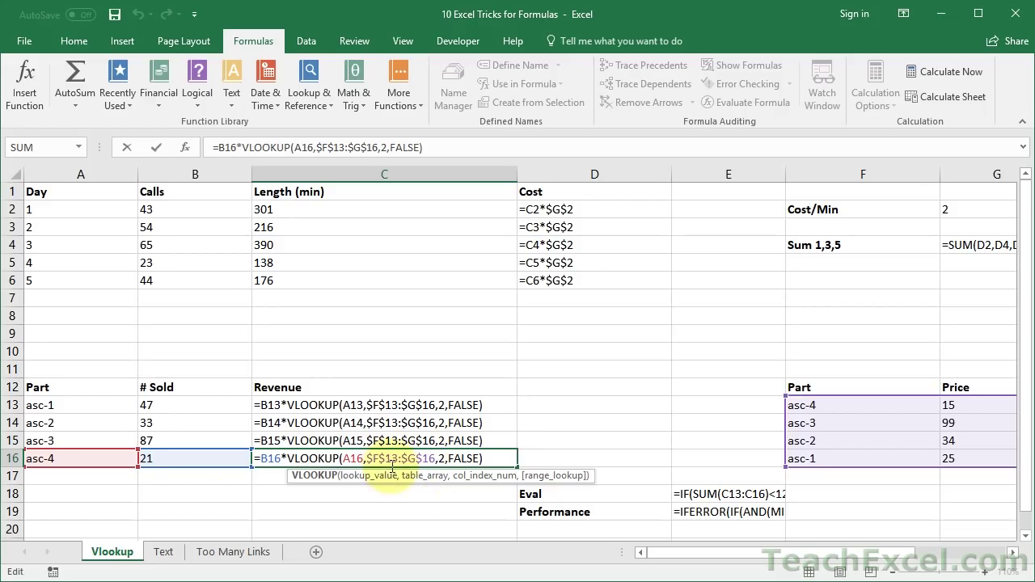
key("Escape")
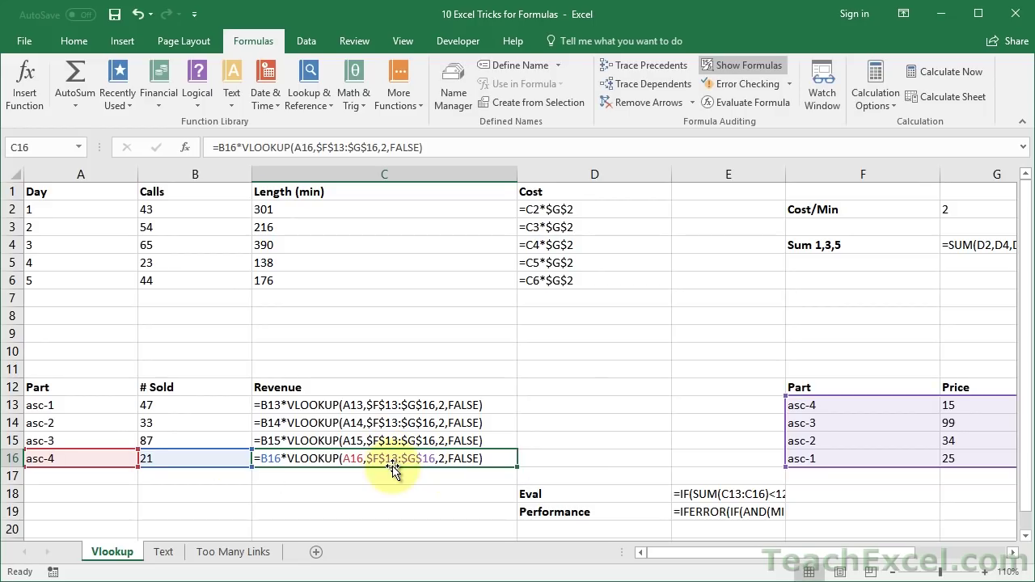
Step: Switch back to calculated values and select the Revenue results from C13 downward
left_click(737, 66)
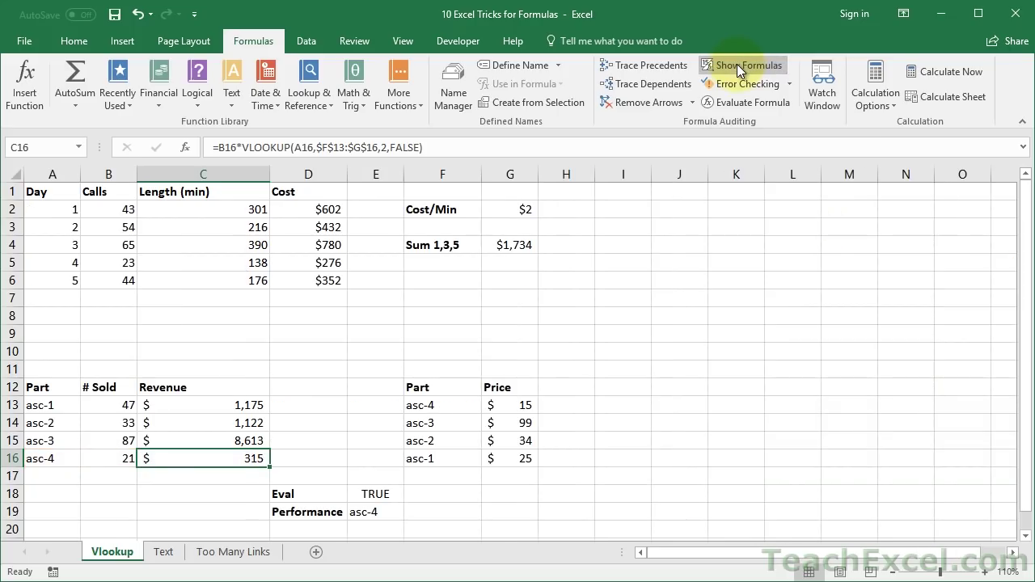
left_click(249, 402)
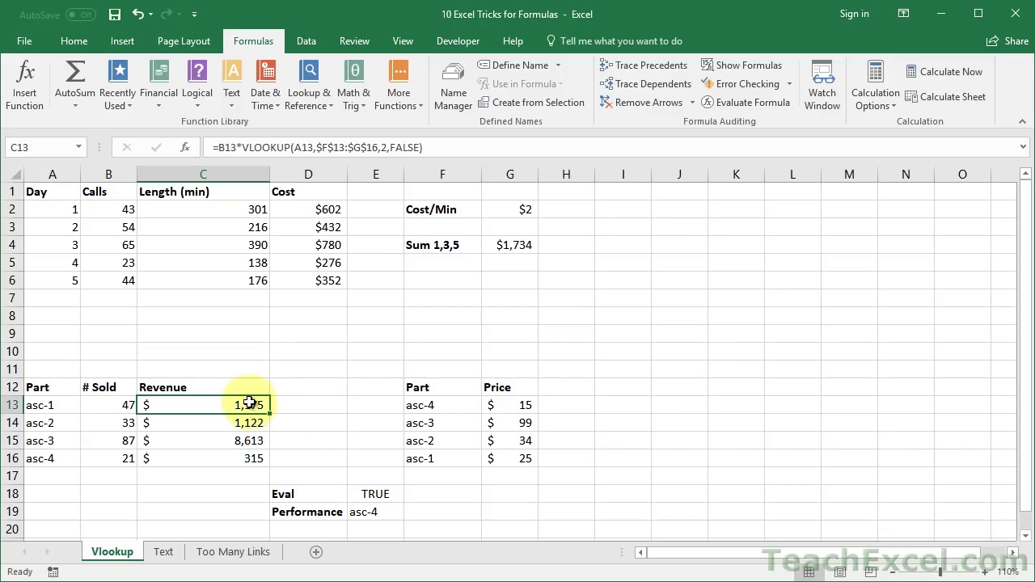
key("Down")
key("Down")
key("Down")
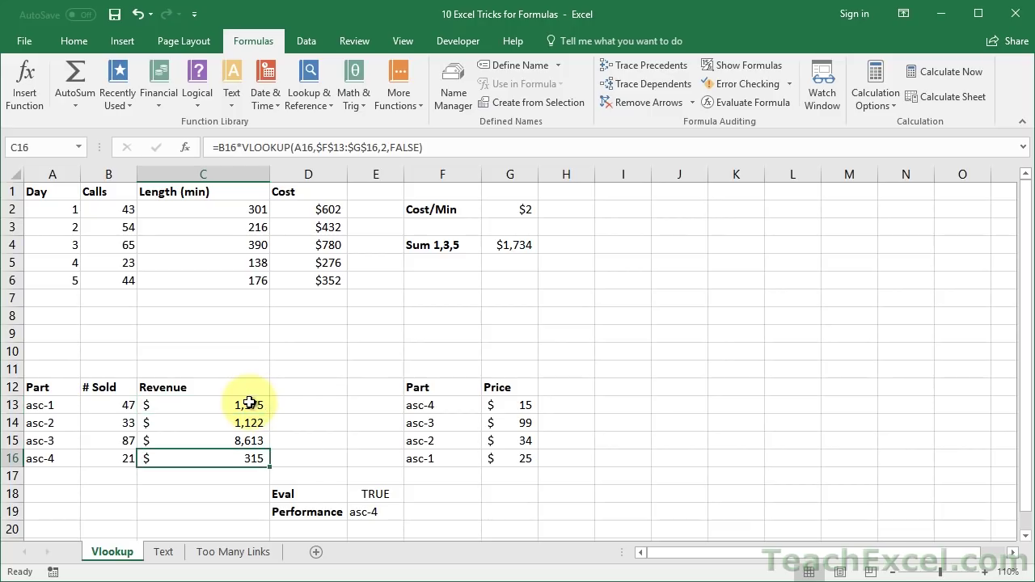
Step: Zoom in on the tables, bringing the Eval and Performance rows into view
left_click(986, 572)
left_click(986, 572)
left_click(986, 572)
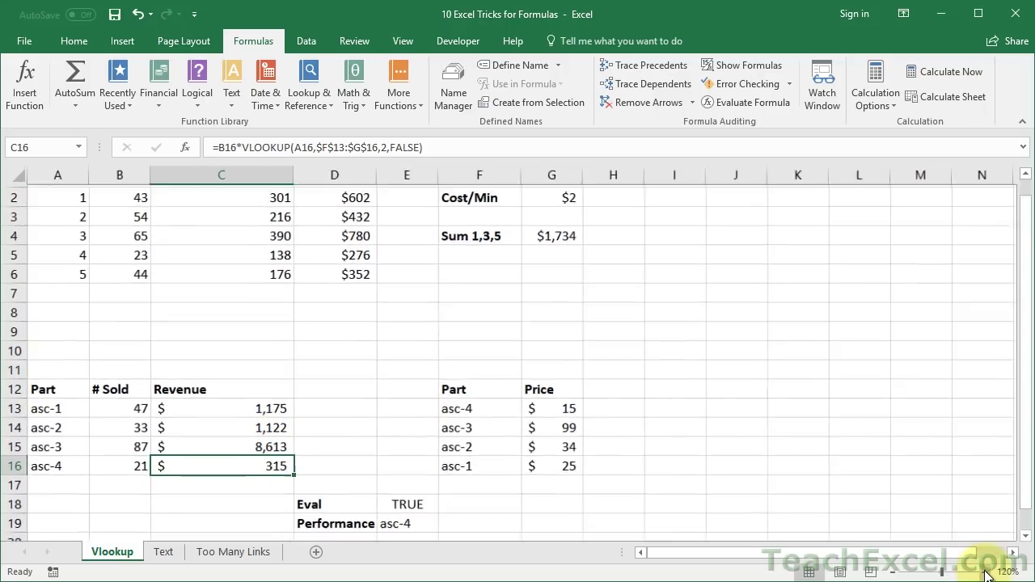
left_click(986, 572)
left_click(987, 571)
left_click(986, 572)
left_click(986, 571)
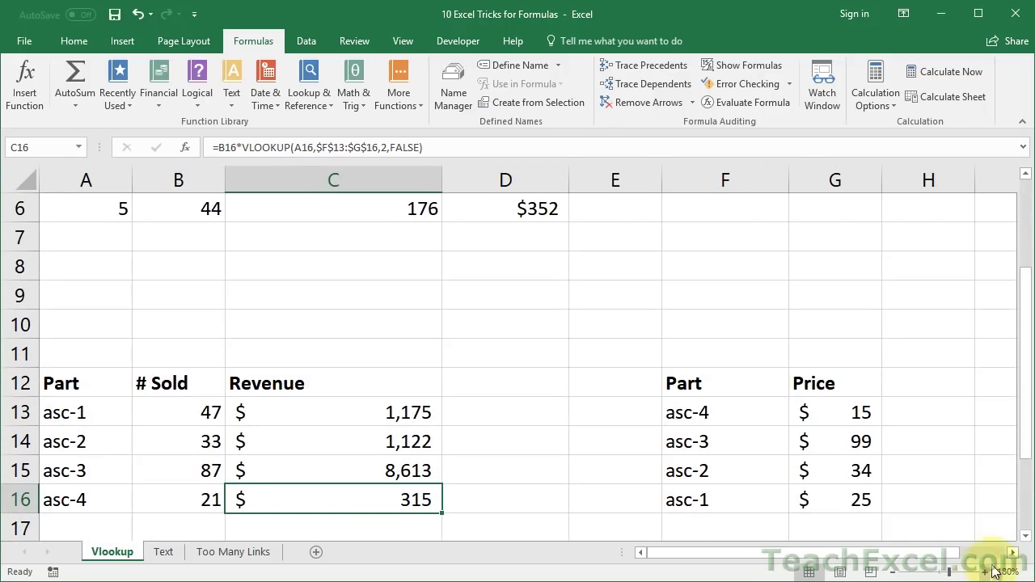
left_click(1025, 536)
left_click(1025, 535)
left_click(1025, 535)
left_click(1025, 536)
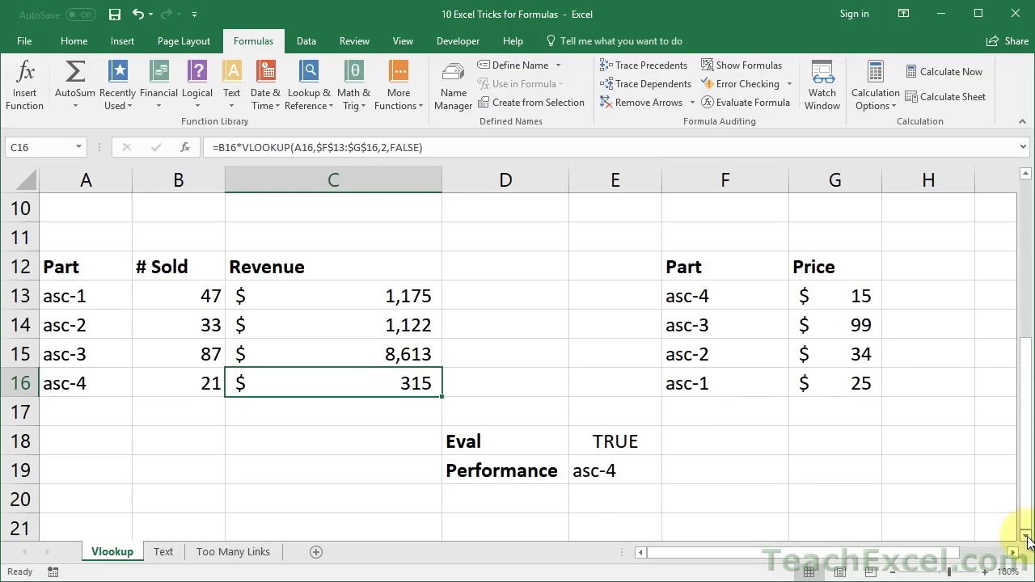
left_click(986, 572)
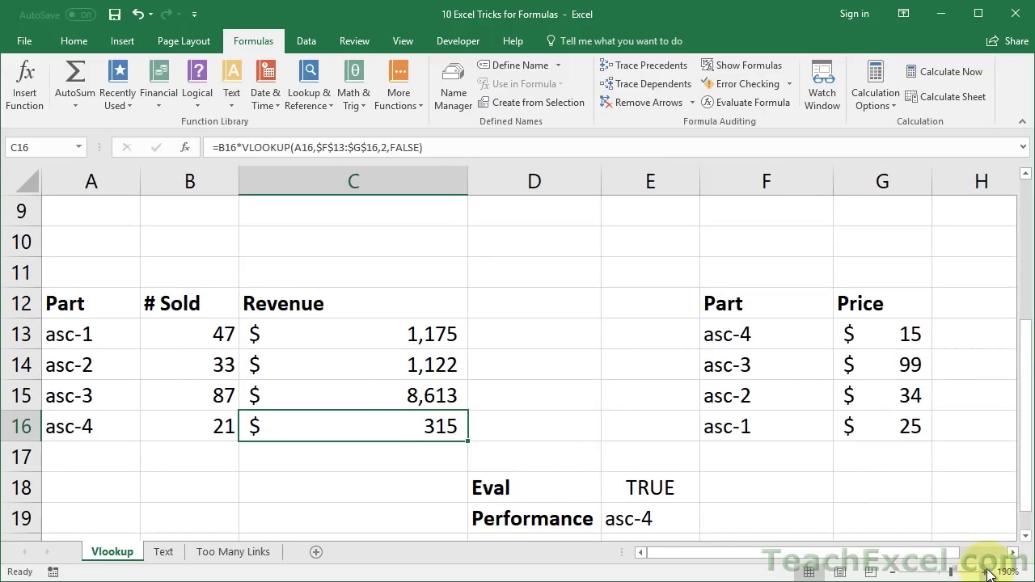
left_click(988, 572)
left_click(1025, 535)
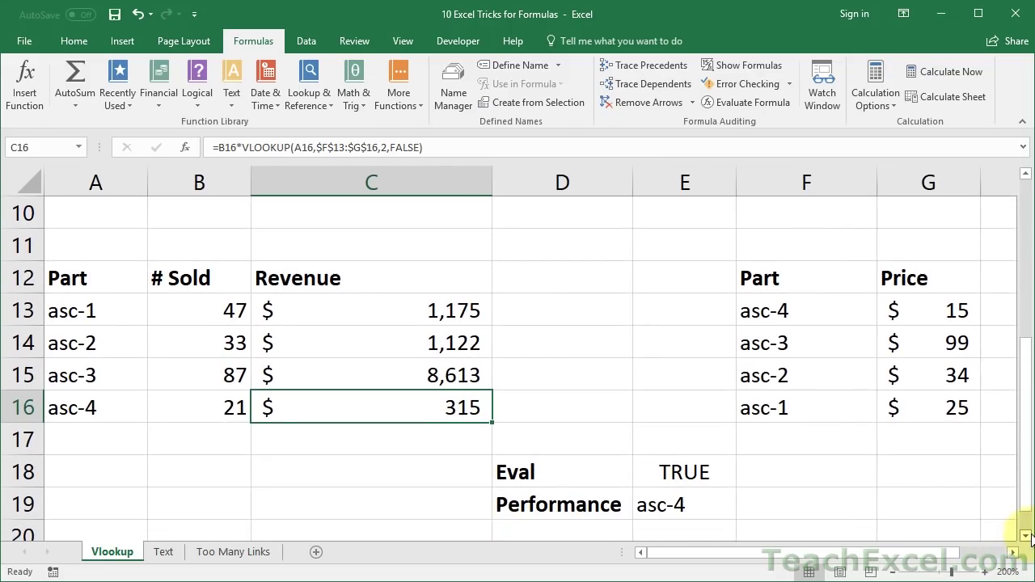
Step: Enter 1175 in D13 and 1122 in D14
left_click(526, 305)
type("117")
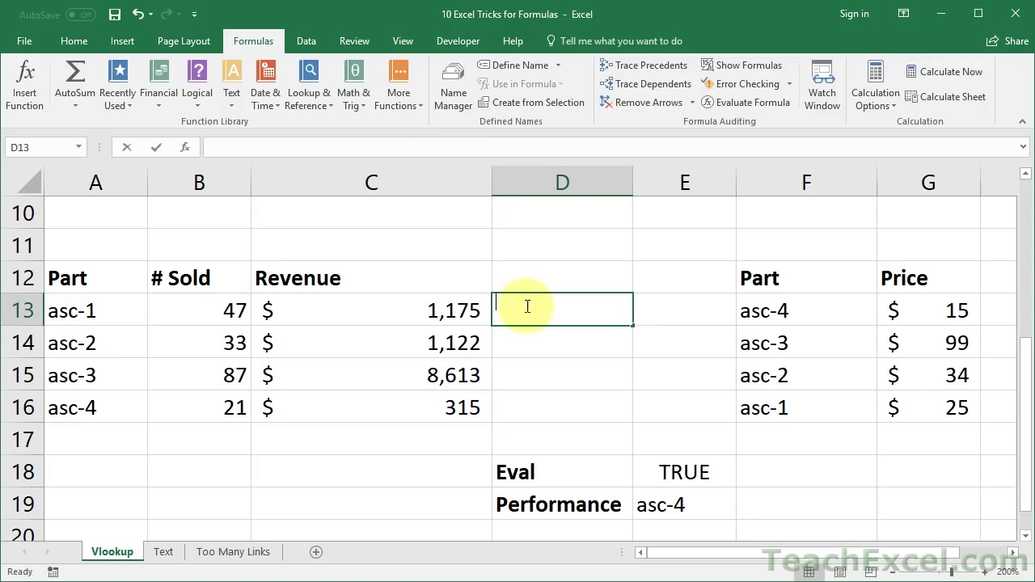
type("5")
key("Return")
type("1122")
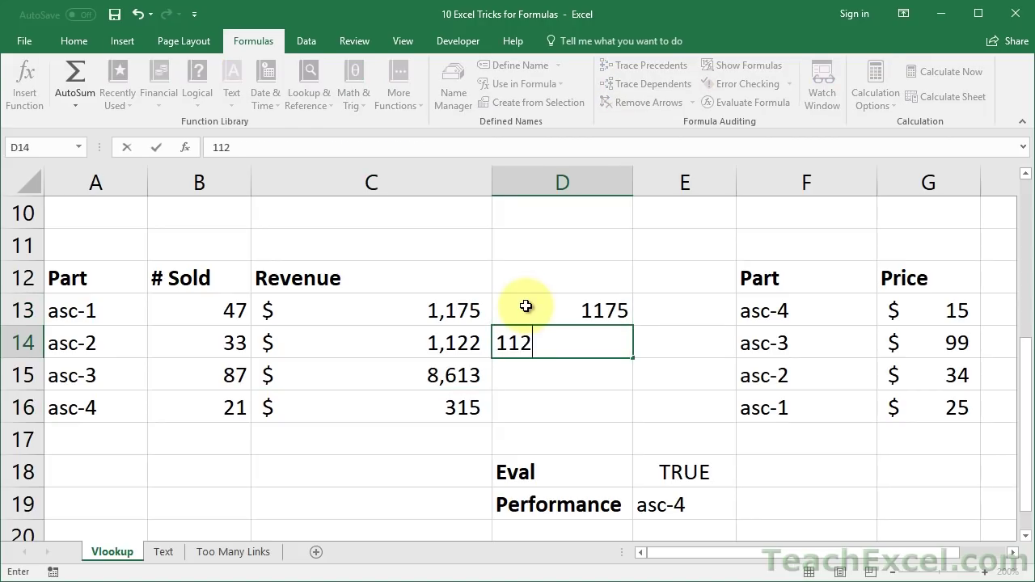
key("Return")
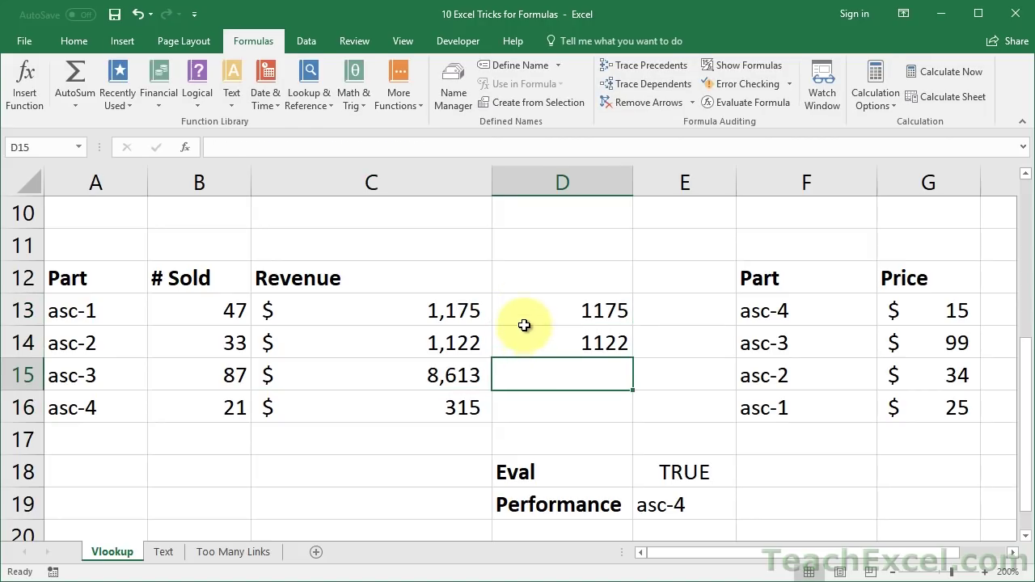
Step: Empty D13:D14 and return to the first Revenue formula in C13
left_click(526, 321)
left_click_drag(525, 320, 526, 335)
key("Delete")
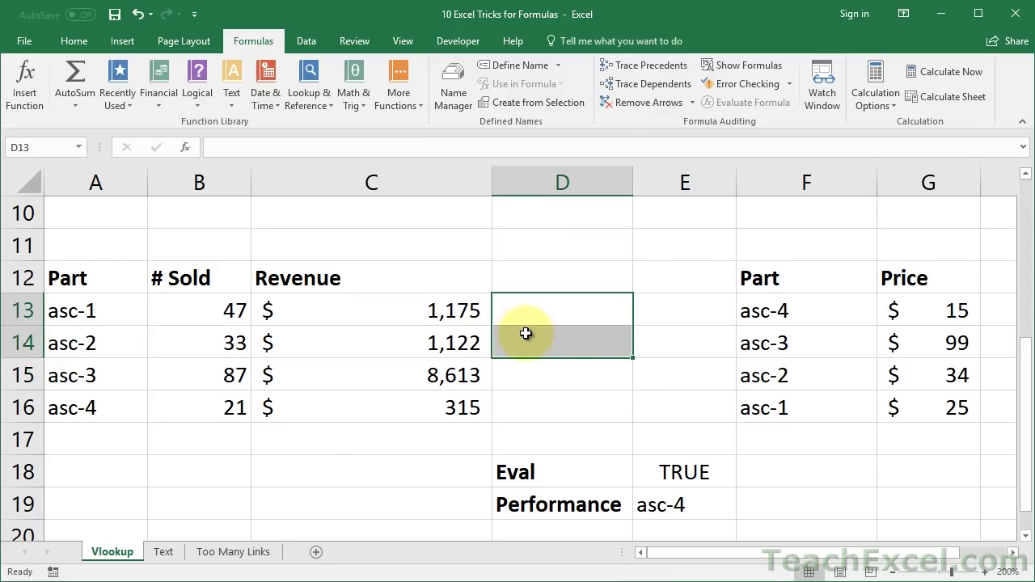
key("Left")
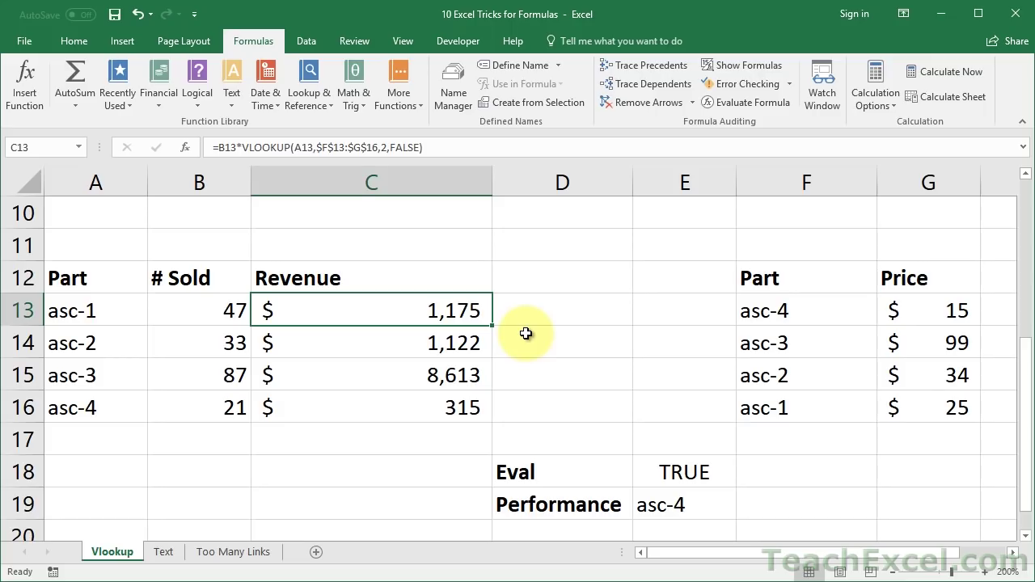
Step: Copy C13:C16 and paste them back onto themselves as values with Ctrl+Alt+V
key("ctrl+shift+Down")
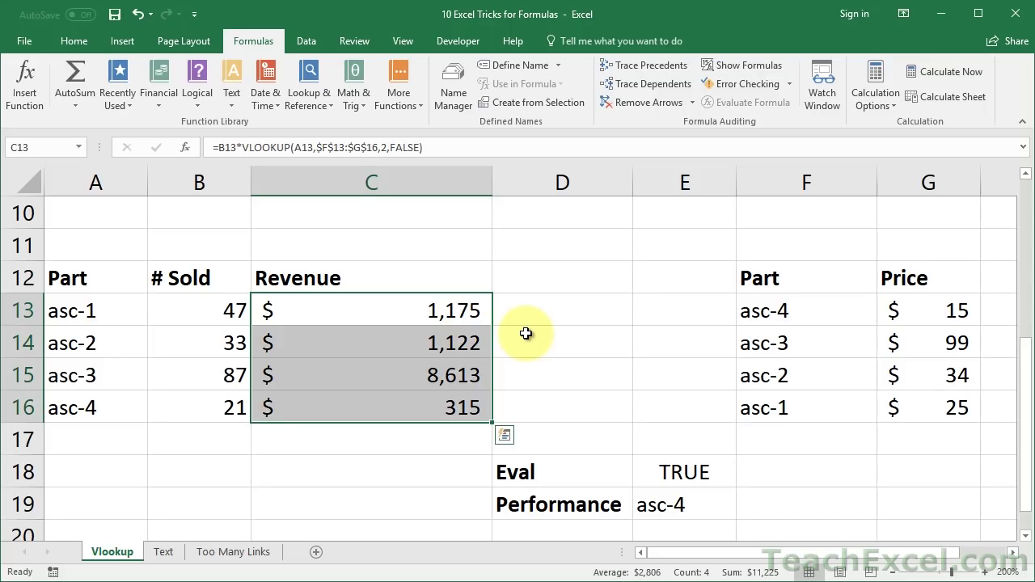
key("ctrl+c")
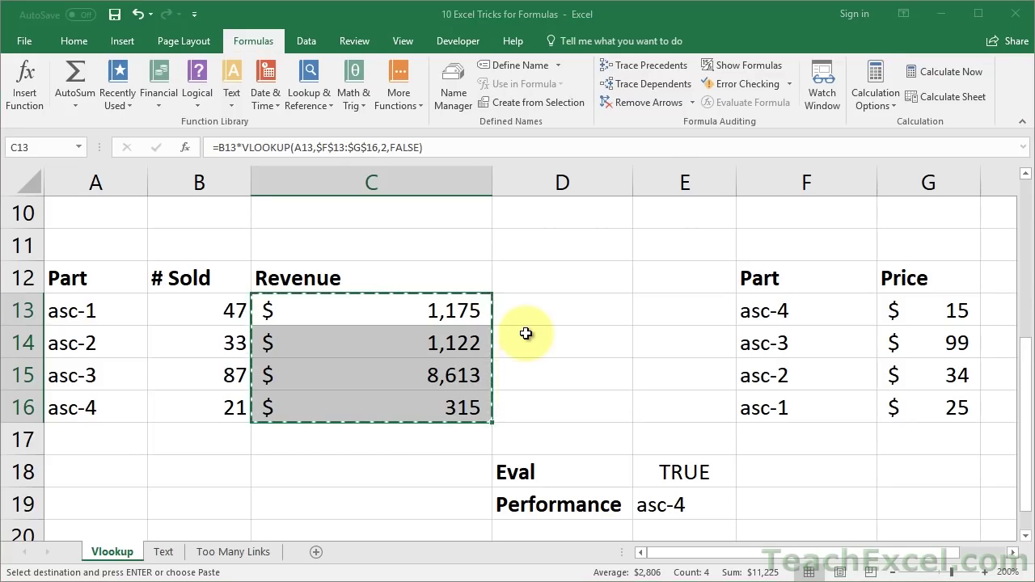
key("ctrl+alt+v")
key("v")
key("Return")
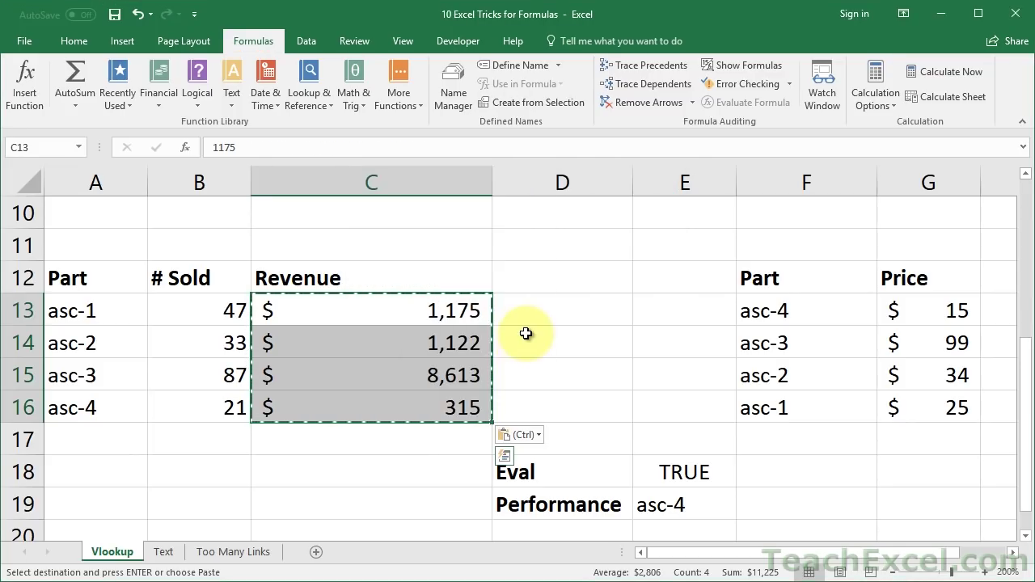
key("Escape")
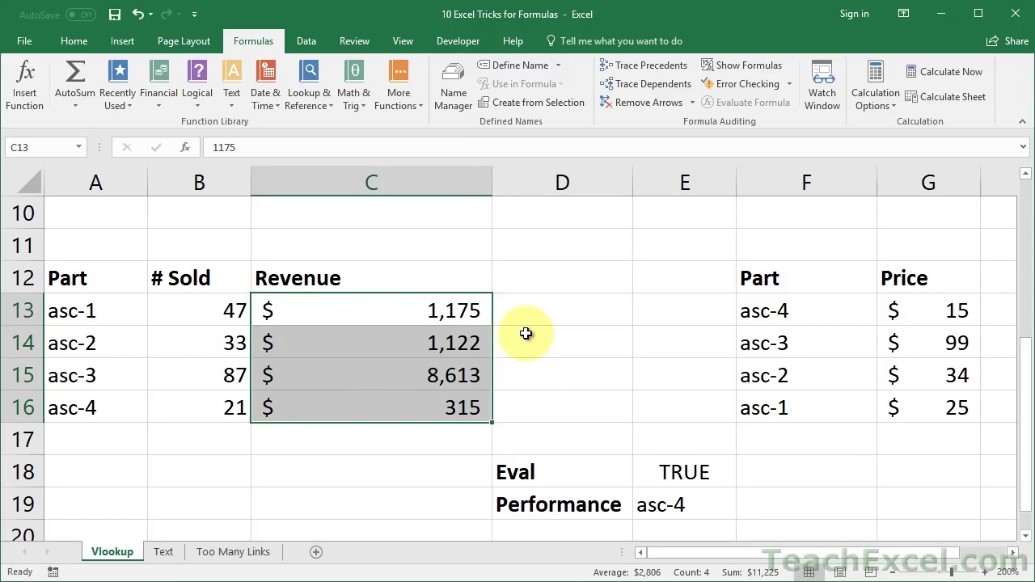
Step: Inspect C13, C14 and C15 to show they hold numbers, then undo the values paste
double_click(437, 312)
key("Escape")
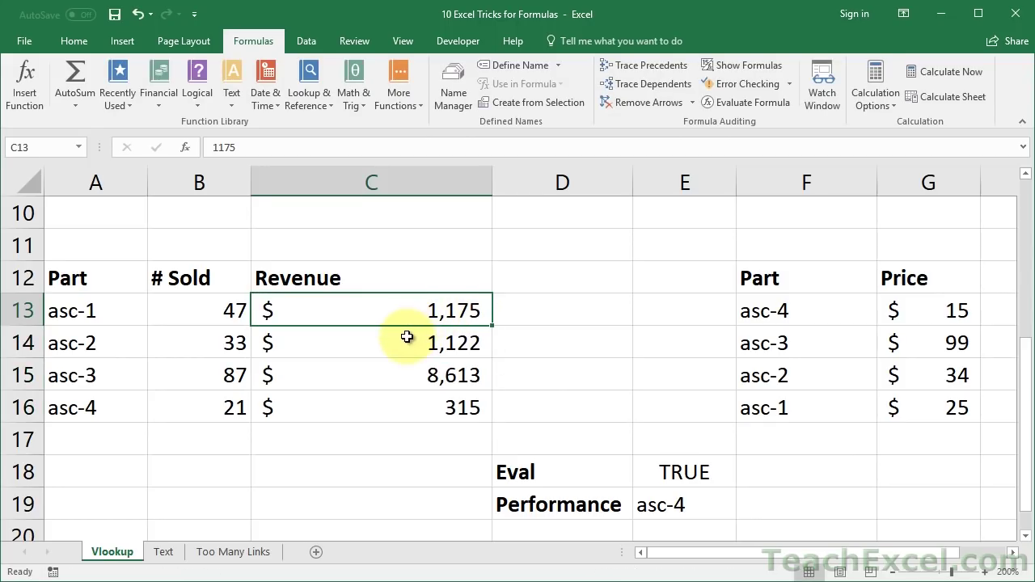
double_click(407, 337)
key("Escape")
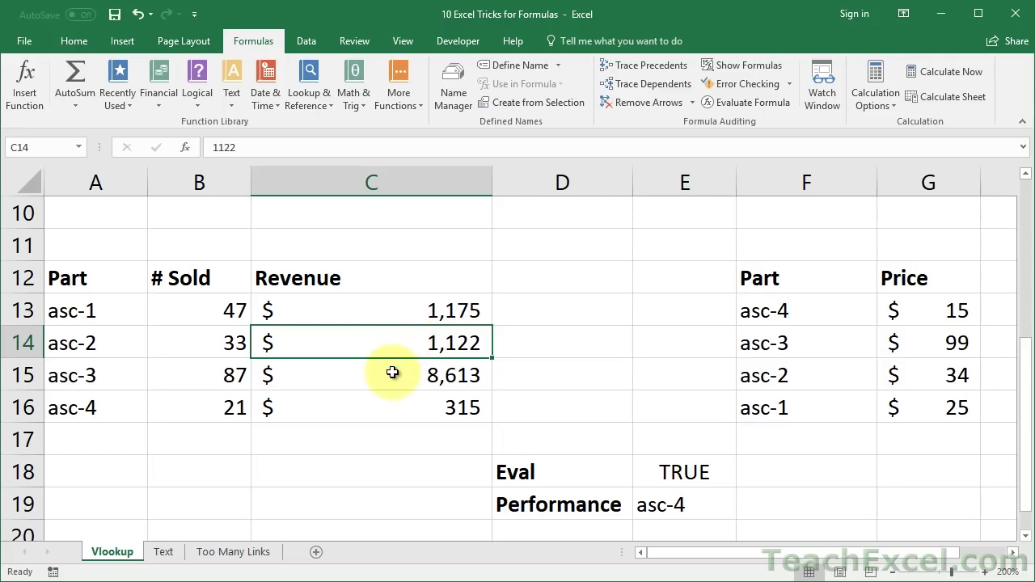
double_click(393, 371)
key("Escape")
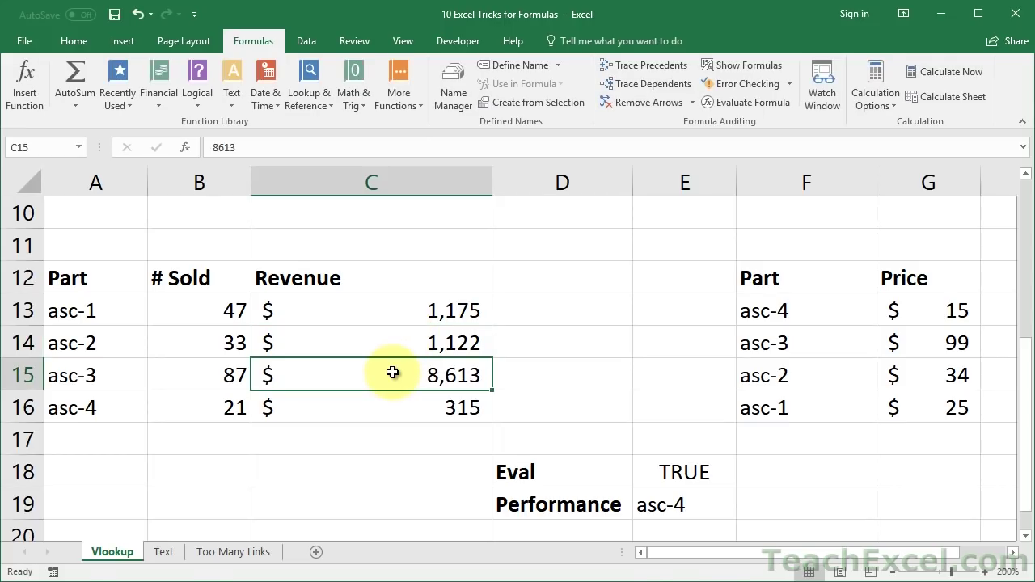
key("ctrl+z")
Step: Recopy C13:C16, demo the Alt+E+S+V values paste, undo it, and reopen Paste Special
left_click(376, 311)
key("Escape")
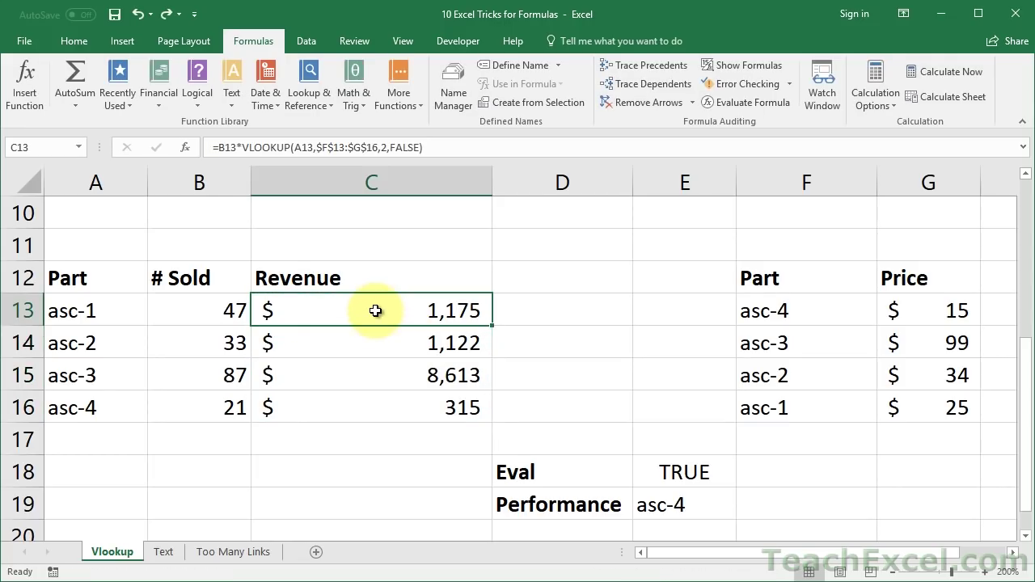
key("ctrl+shift+Down")
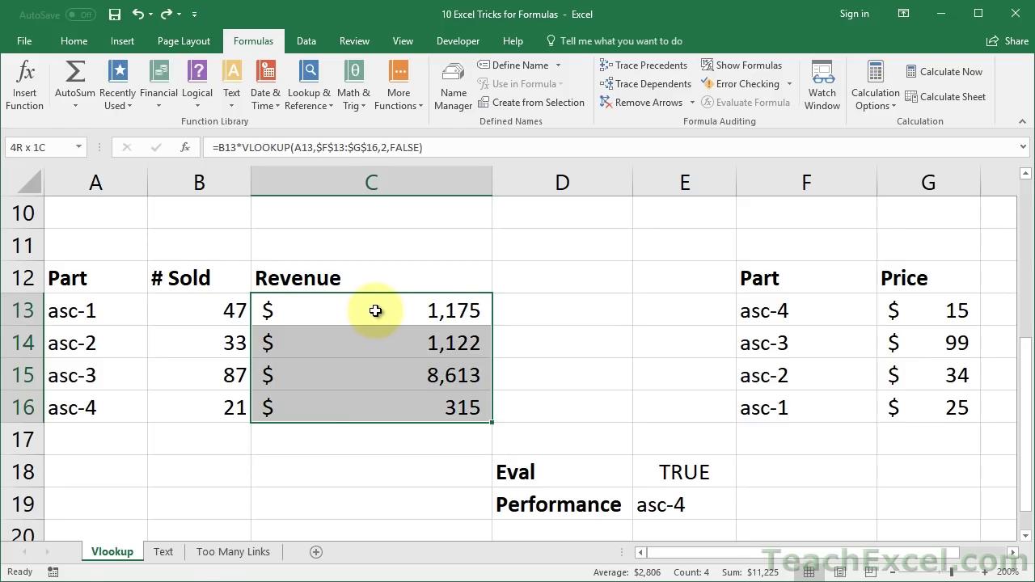
key("ctrl+c")
key("alt+e")
key("s")
key("v")
key("Return")
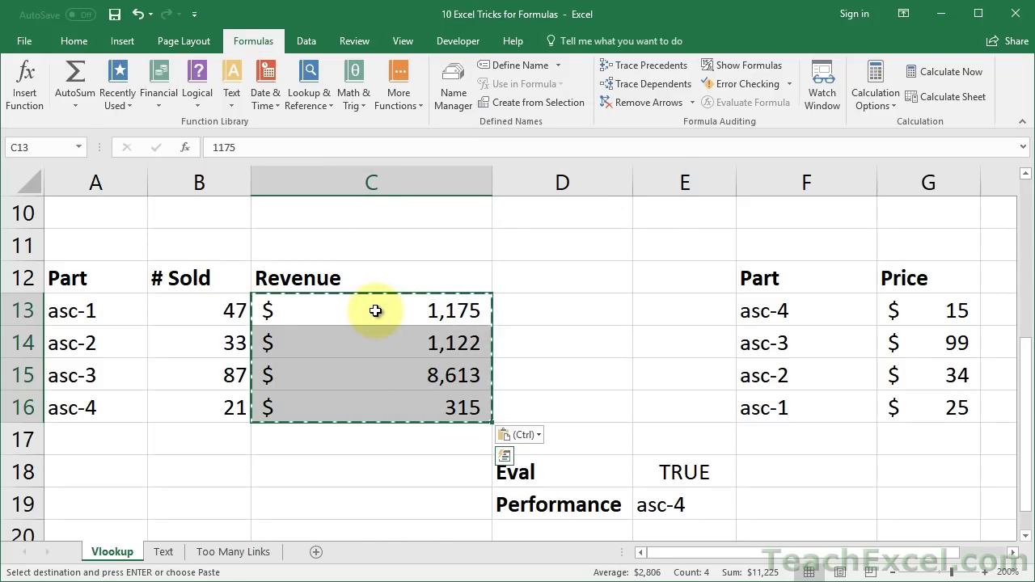
key("ctrl+z")
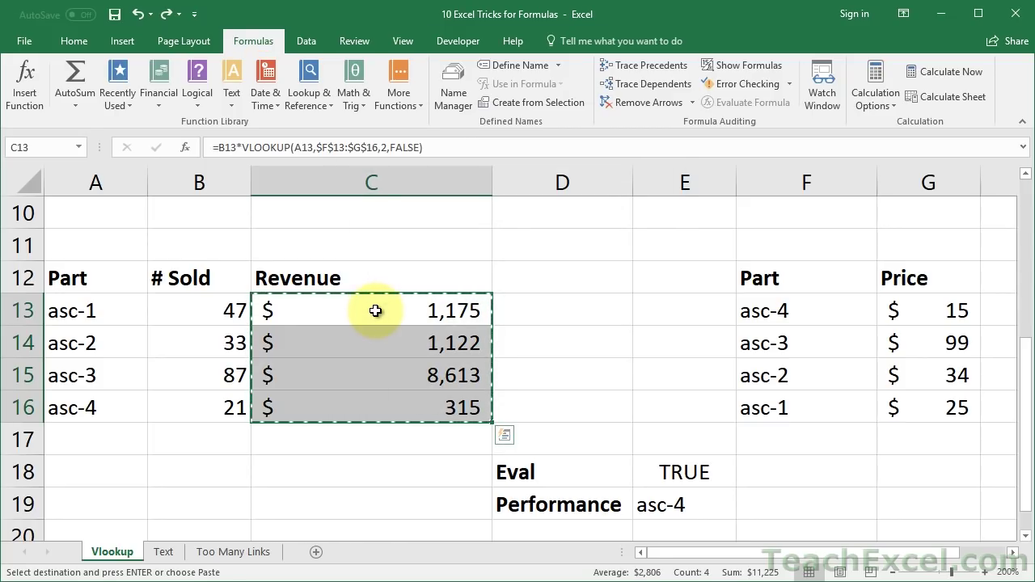
key("alt+e")
key("s")
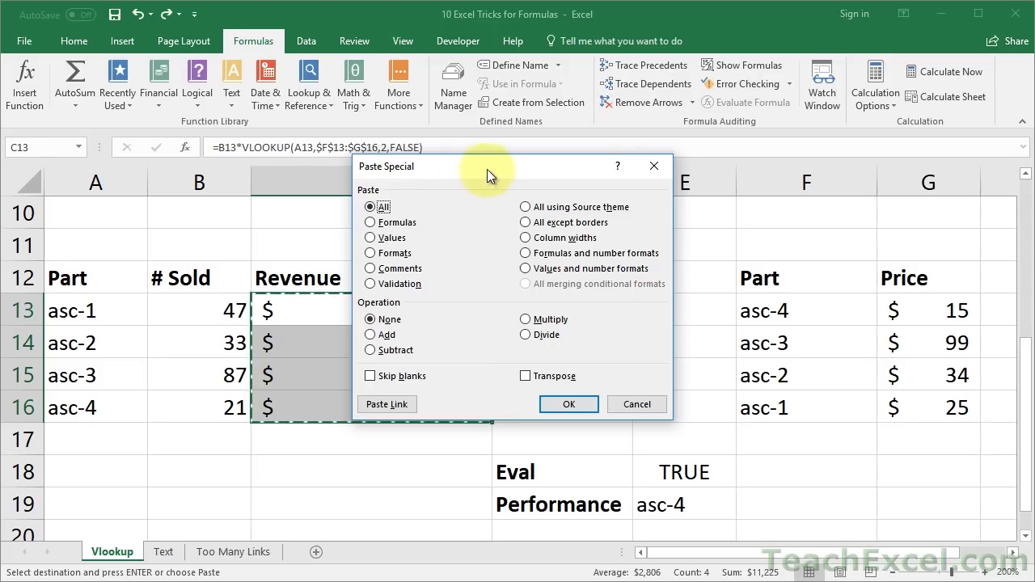
Step: Paste C13:C16 as values via the Paste Special dialog and the right-click Paste Values option
left_click(371, 241)
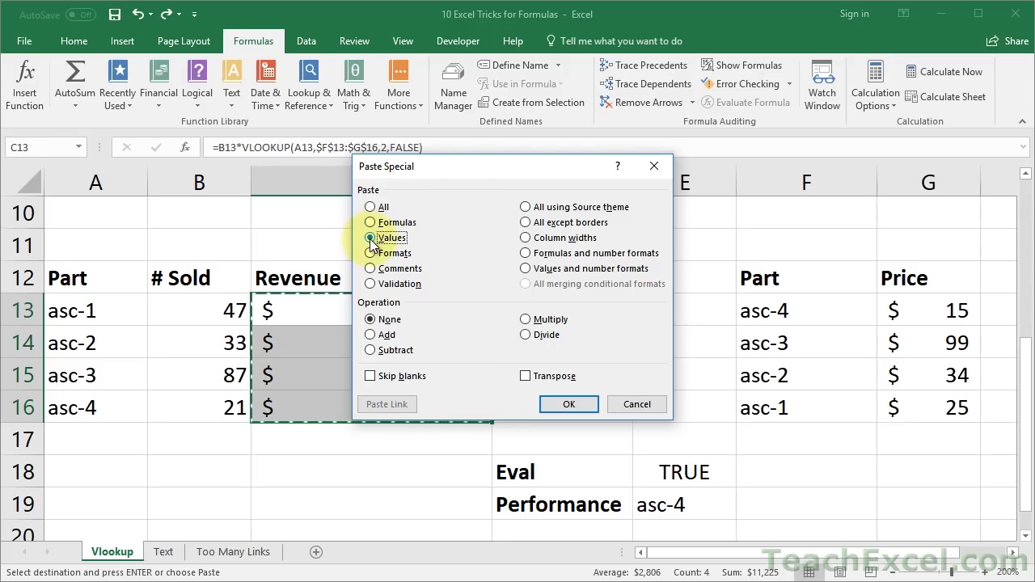
left_click(570, 409)
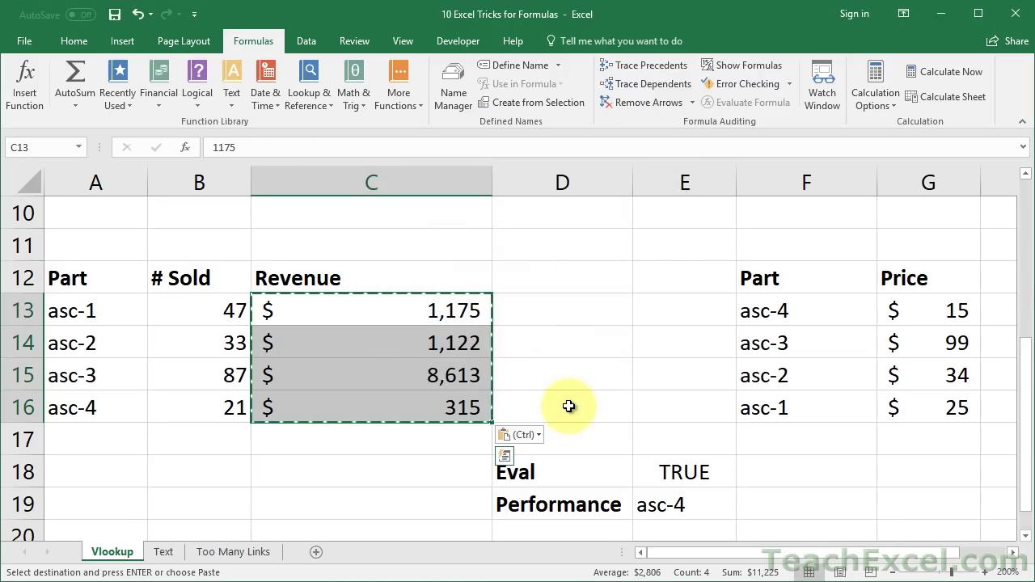
right_click(340, 310)
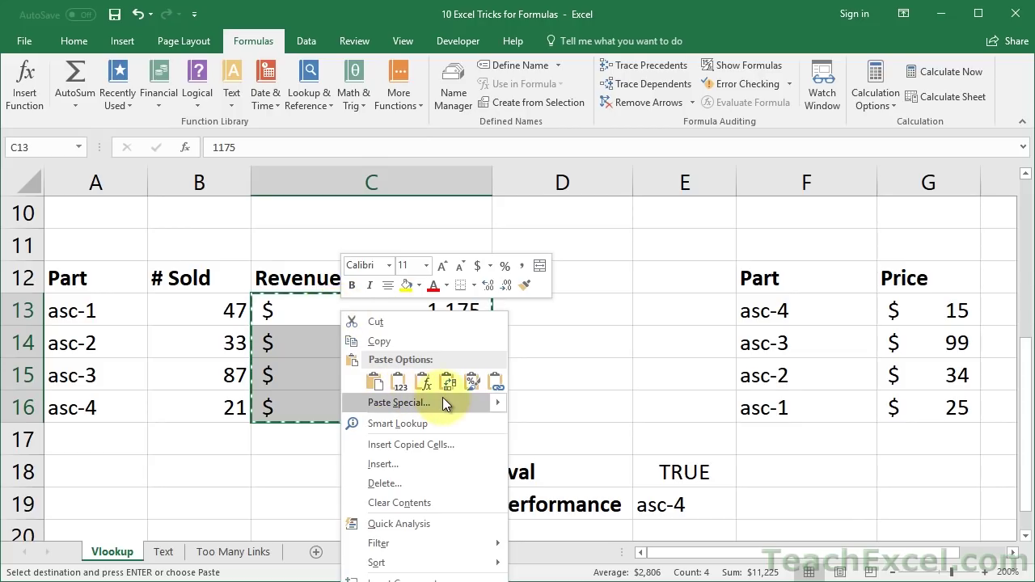
mouse_move(500, 404)
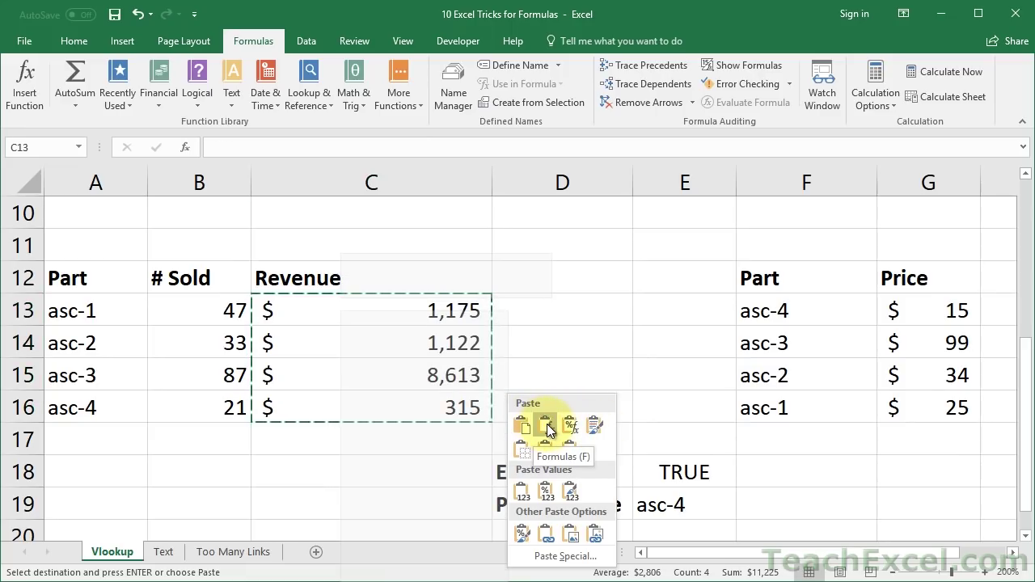
left_click(521, 491)
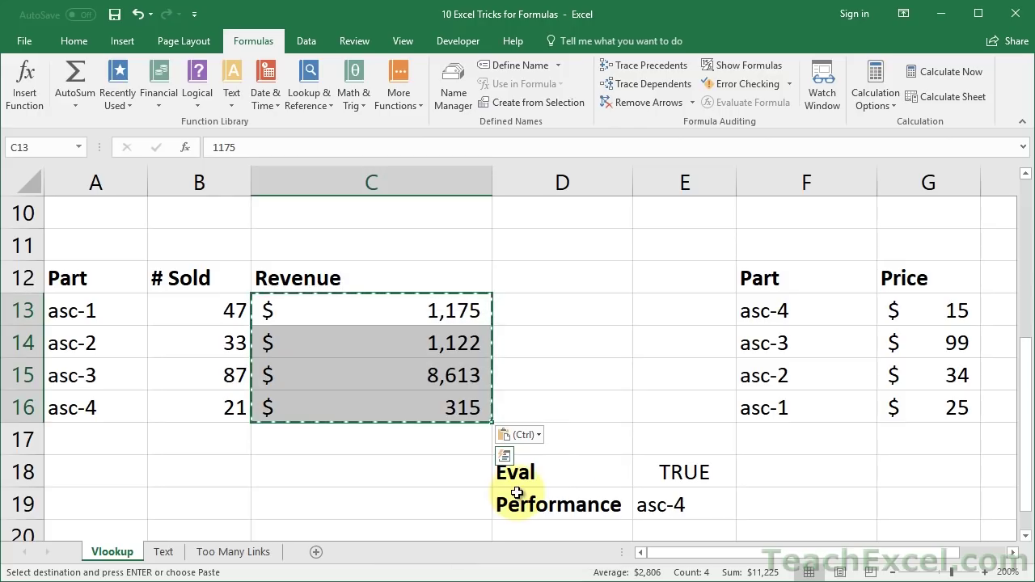
Step: Recopy C13:C16 and paste them as values with the Alt+E+S+V shortcut
left_click(368, 307)
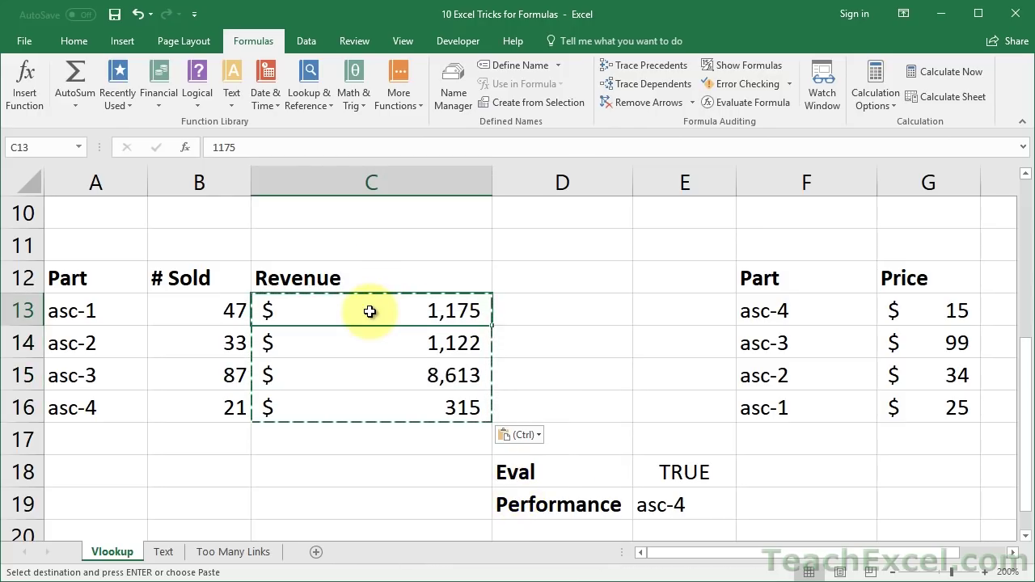
key("Escape")
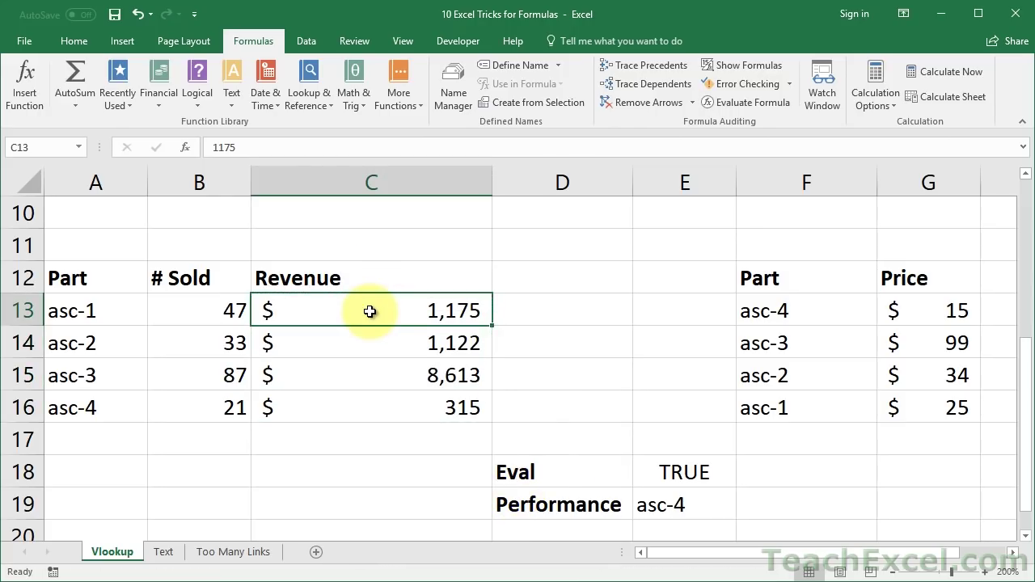
key("ctrl+shift+Down")
key("ctrl+c")
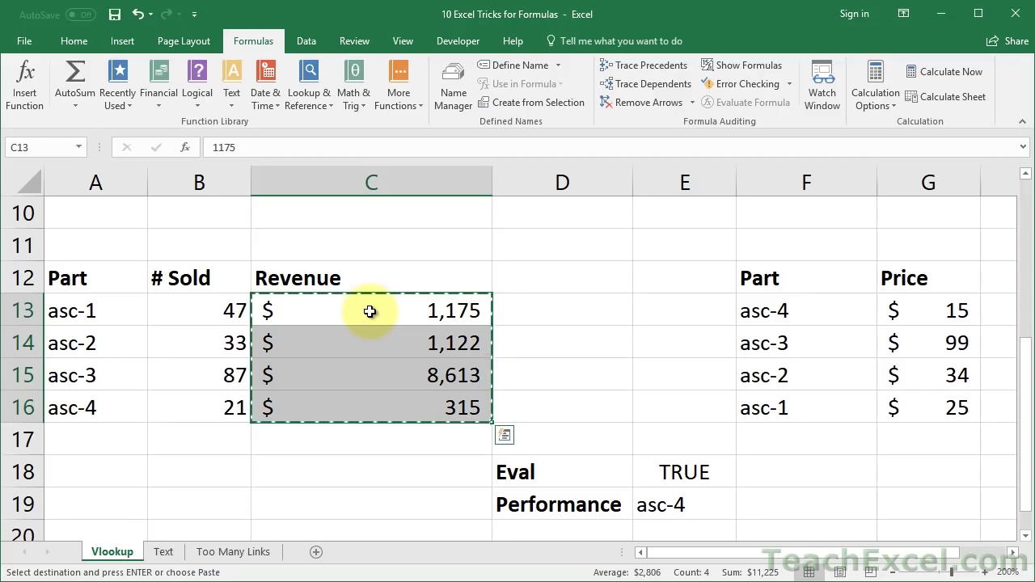
key("alt")
key("e")
key("s")
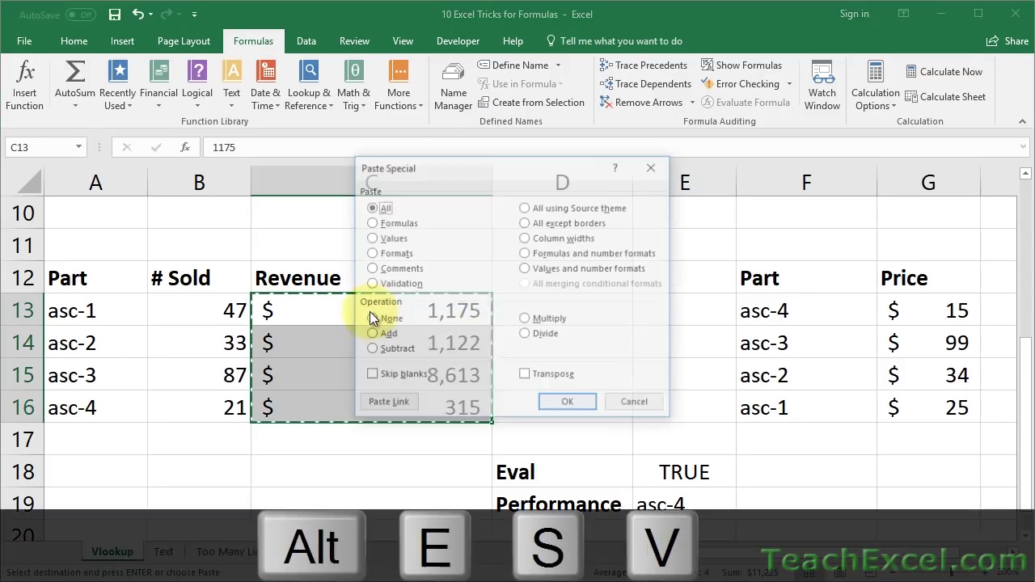
key("v")
key("Return")
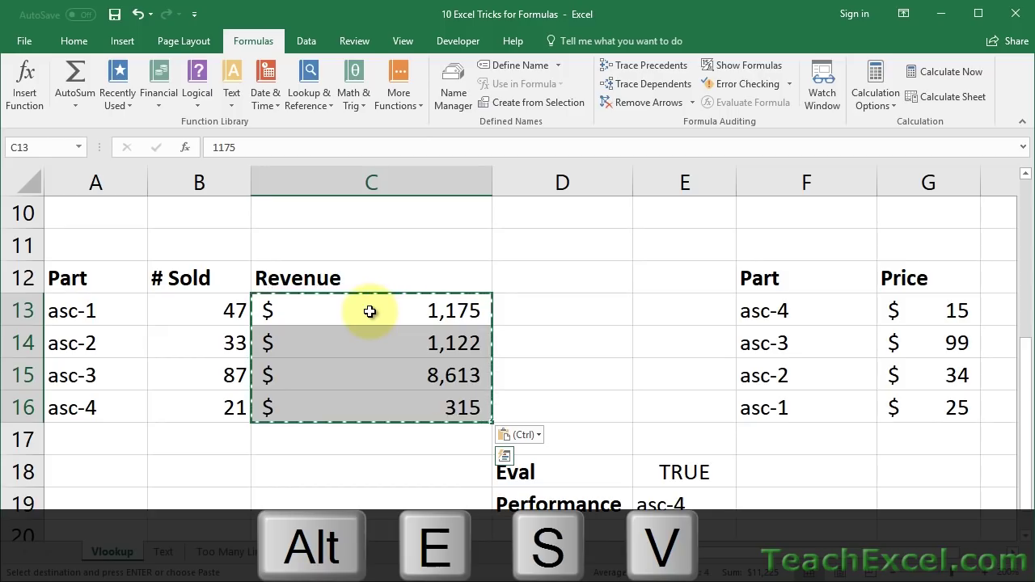
Step: Check that C13 now holds the static value 1175 and zoom out to the whole sheet
key("Escape")
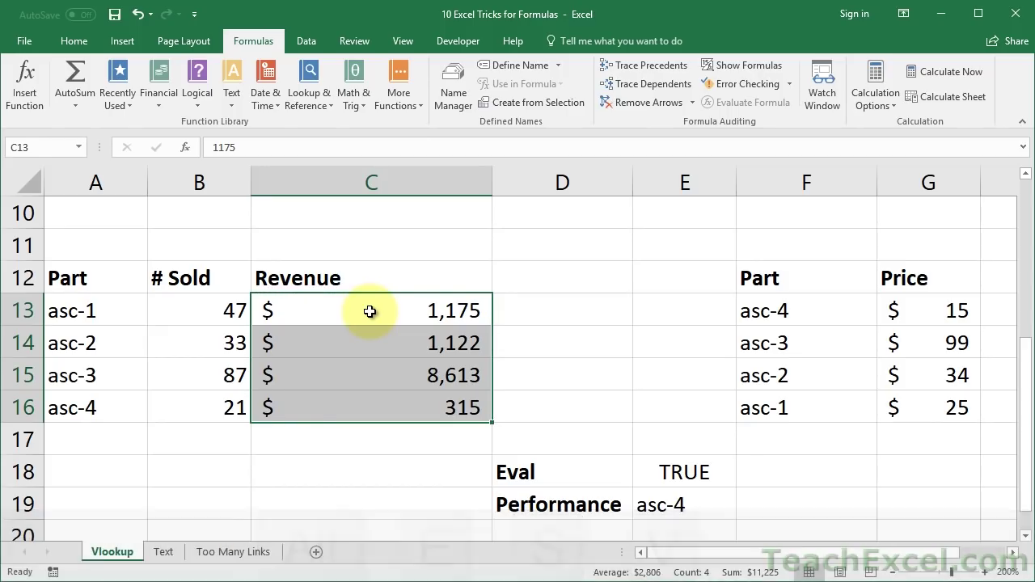
key("Down")
left_click(369, 311)
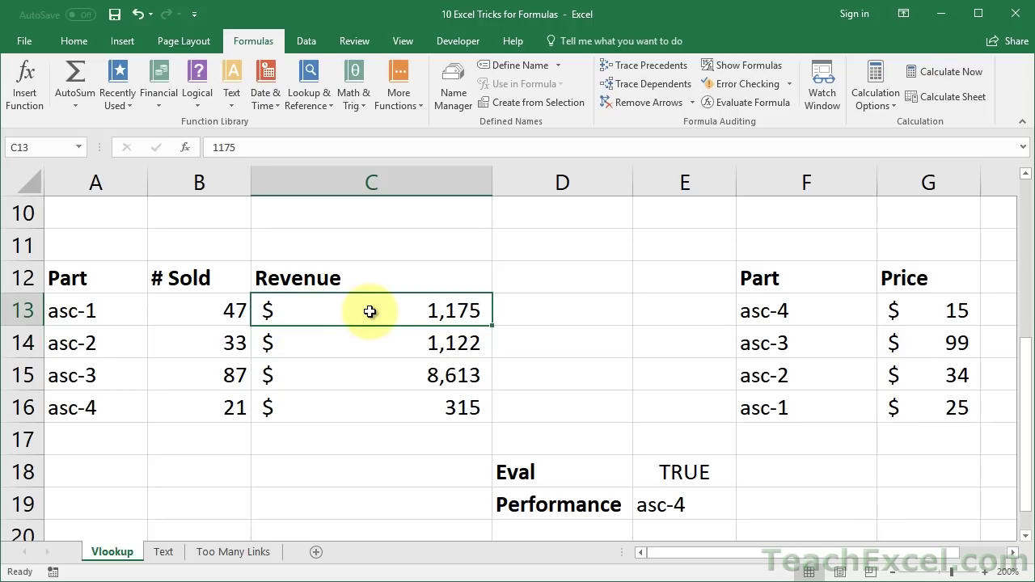
double_click(895, 574)
triple_click(896, 574)
triple_click(896, 574)
scroll(526, 340, "up", 1)
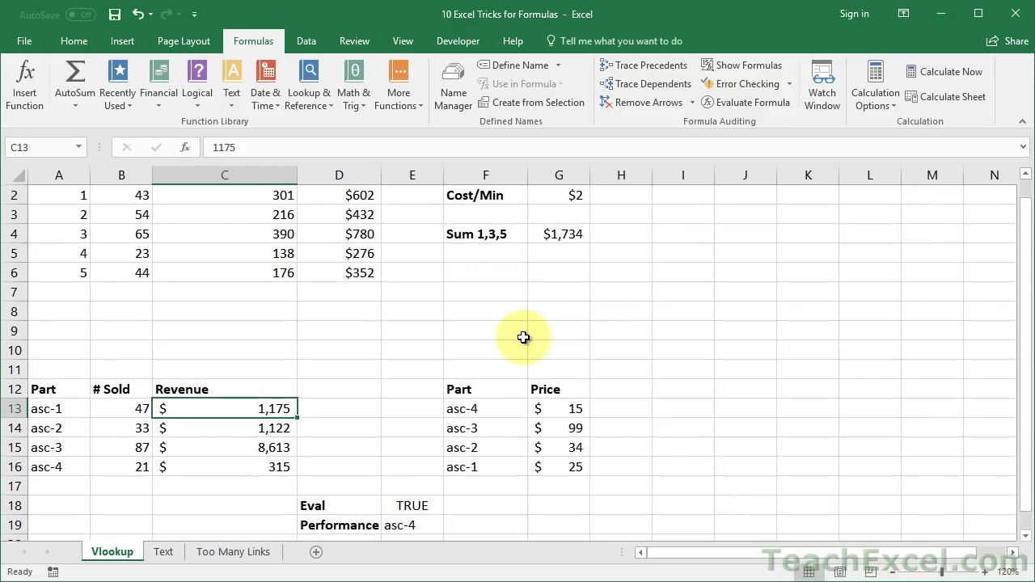
Step: Use Find & Select > Go To Special > Formulas to pick out the 8 Cost, G4, Eval and Performance cells
left_click(73, 41)
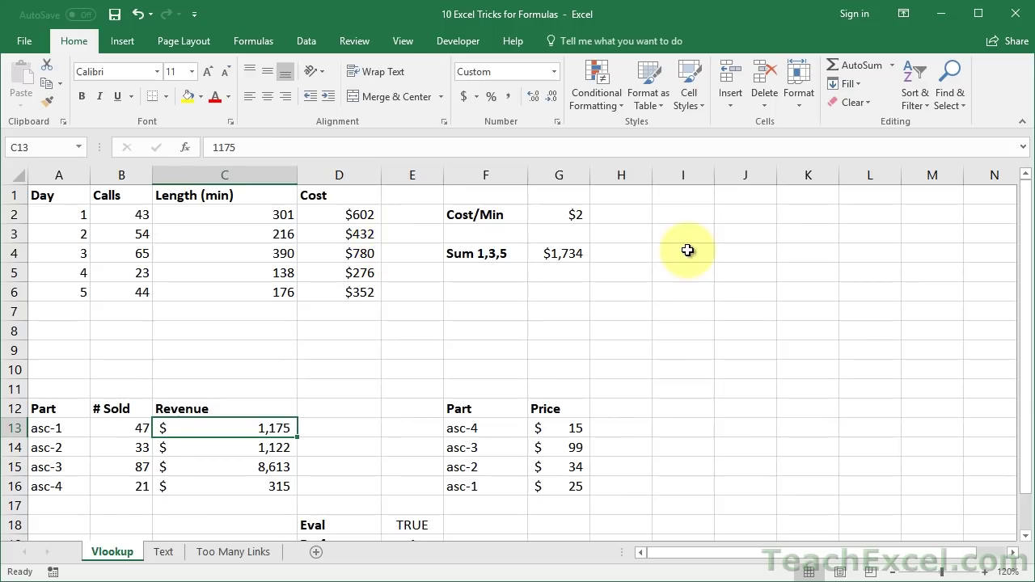
left_click(954, 102)
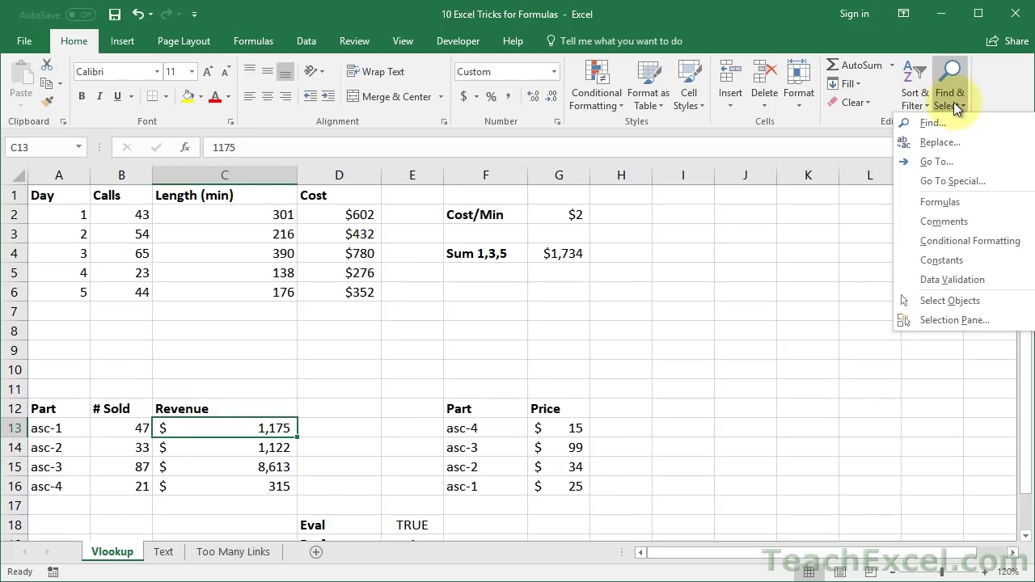
left_click(948, 179)
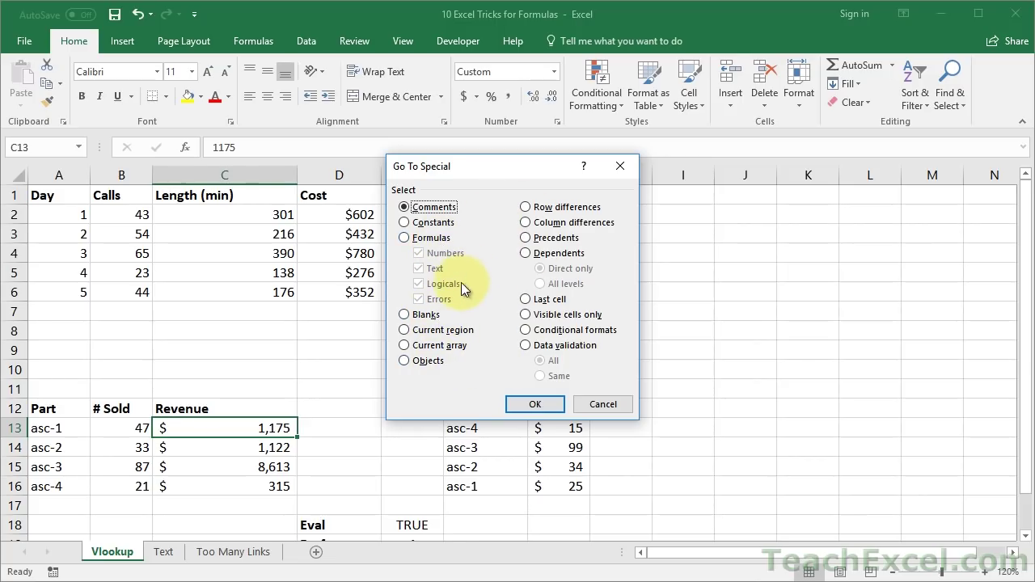
left_click(404, 238)
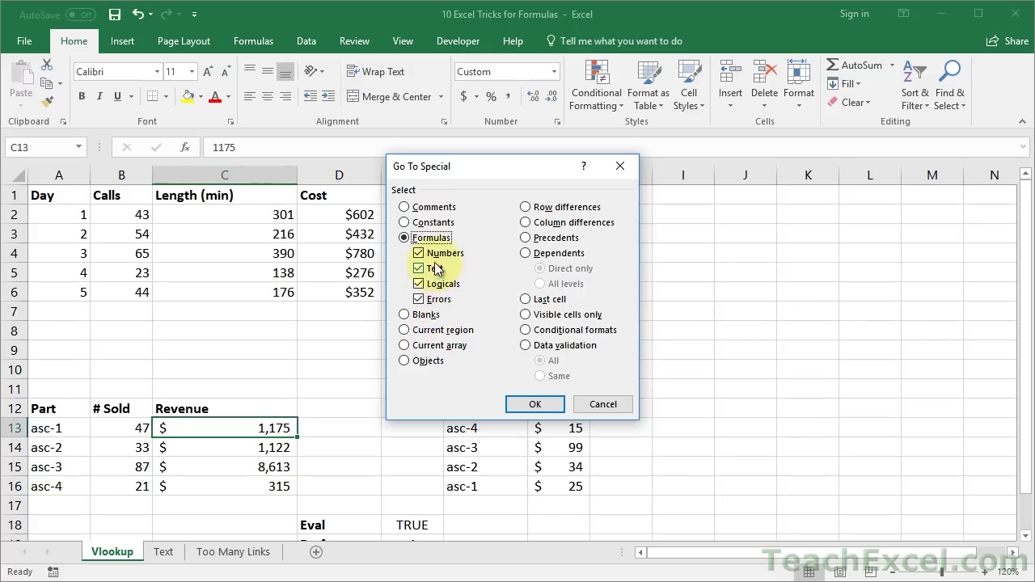
left_click(530, 406)
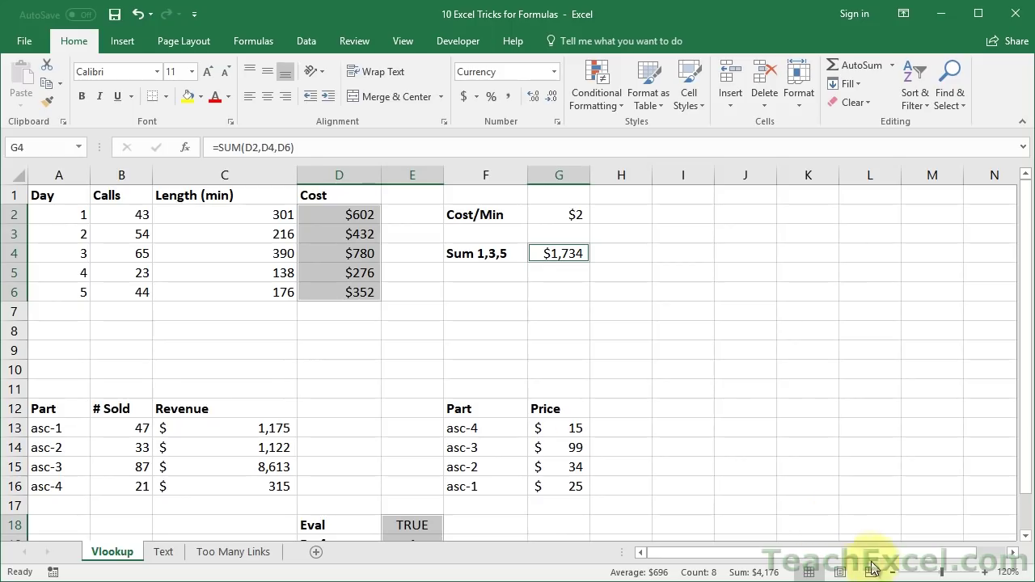
left_click(895, 576)
left_click(896, 576)
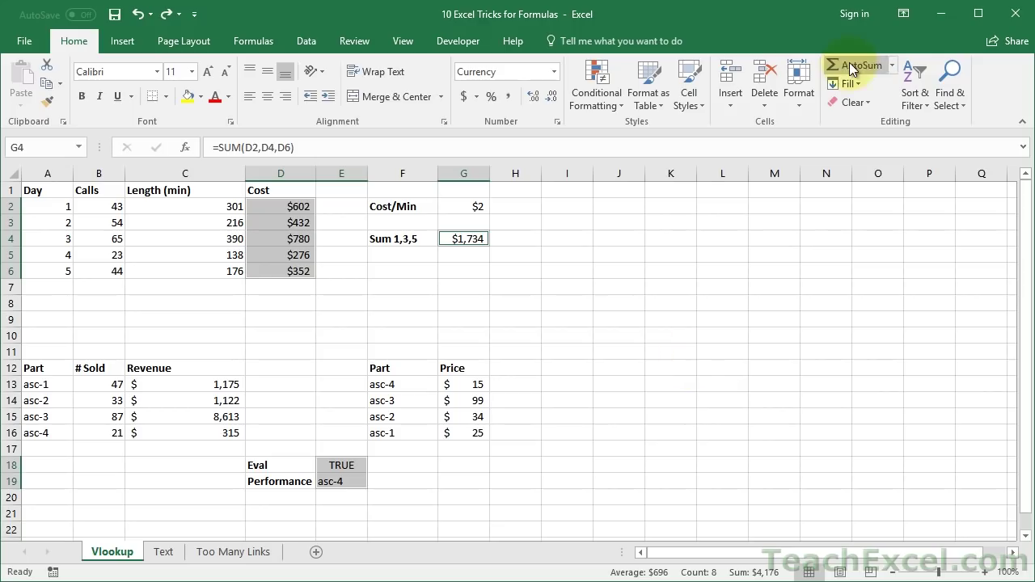
left_click(944, 96)
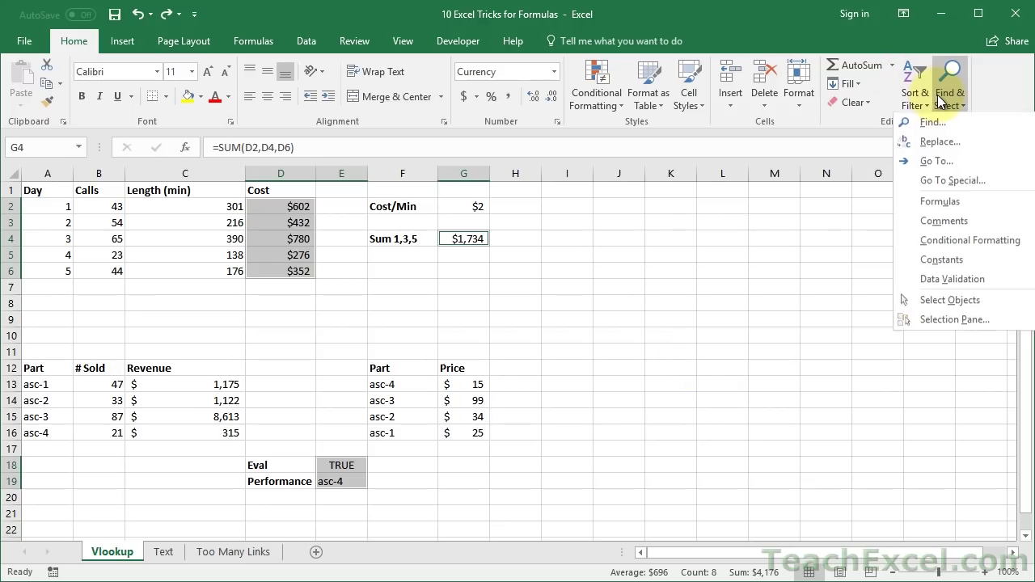
left_click(928, 180)
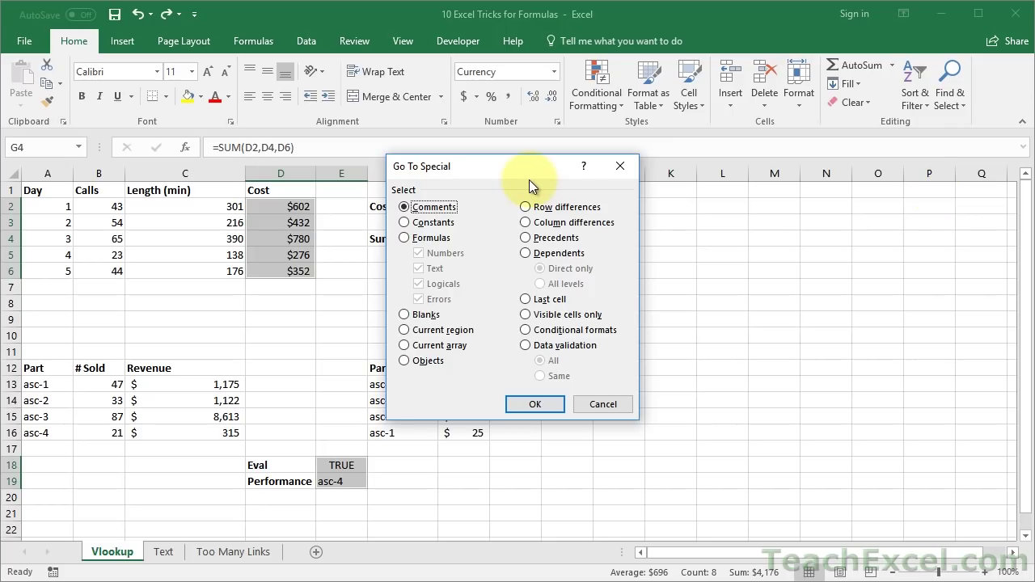
left_click(406, 238)
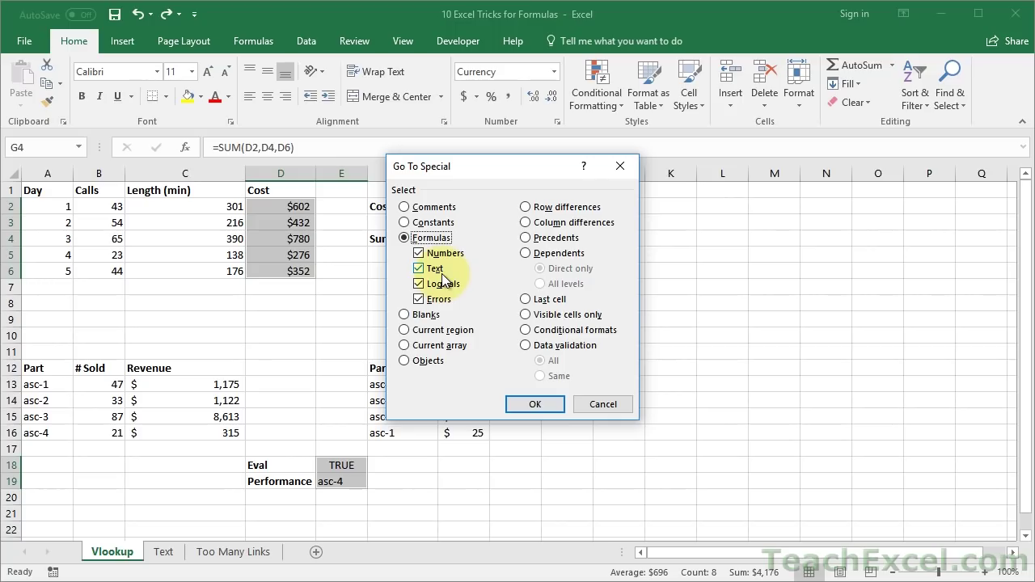
left_click(404, 320)
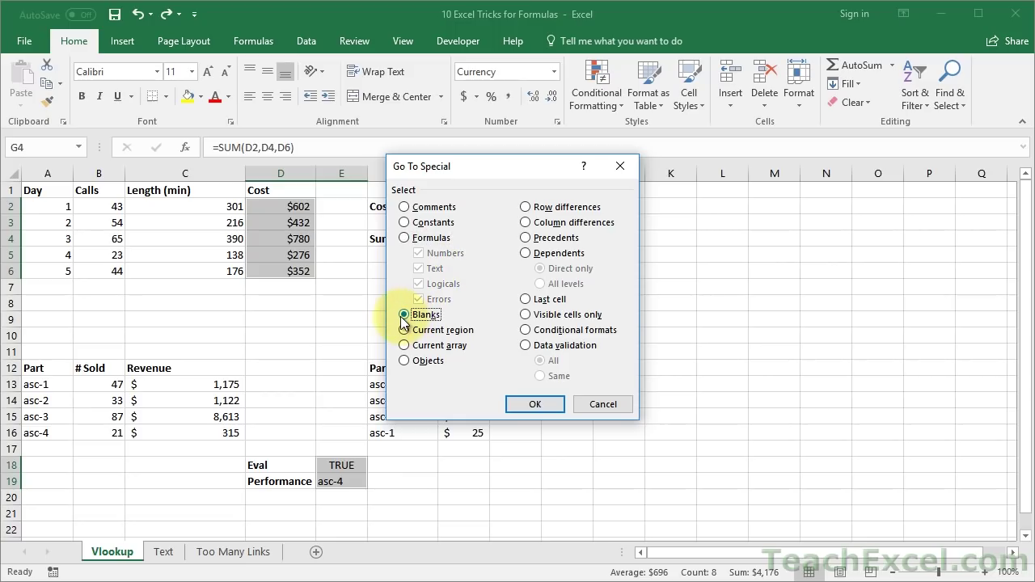
left_click(522, 404)
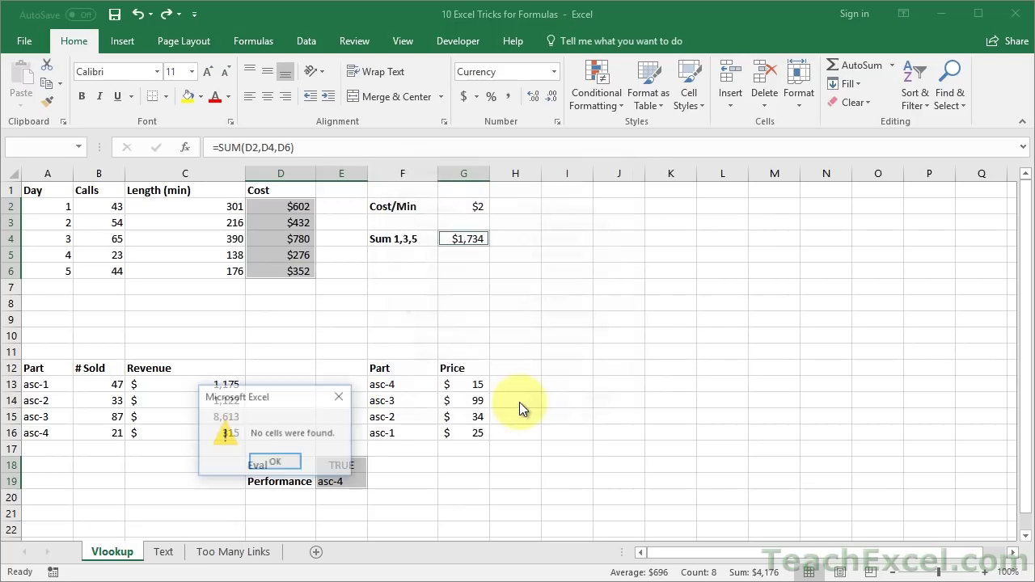
left_click(288, 466)
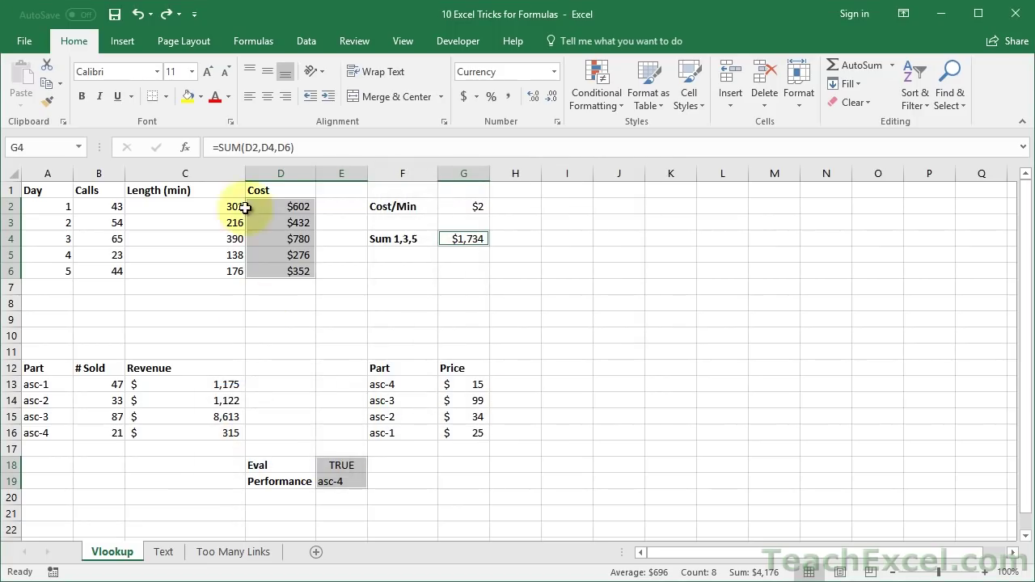
left_click(144, 318)
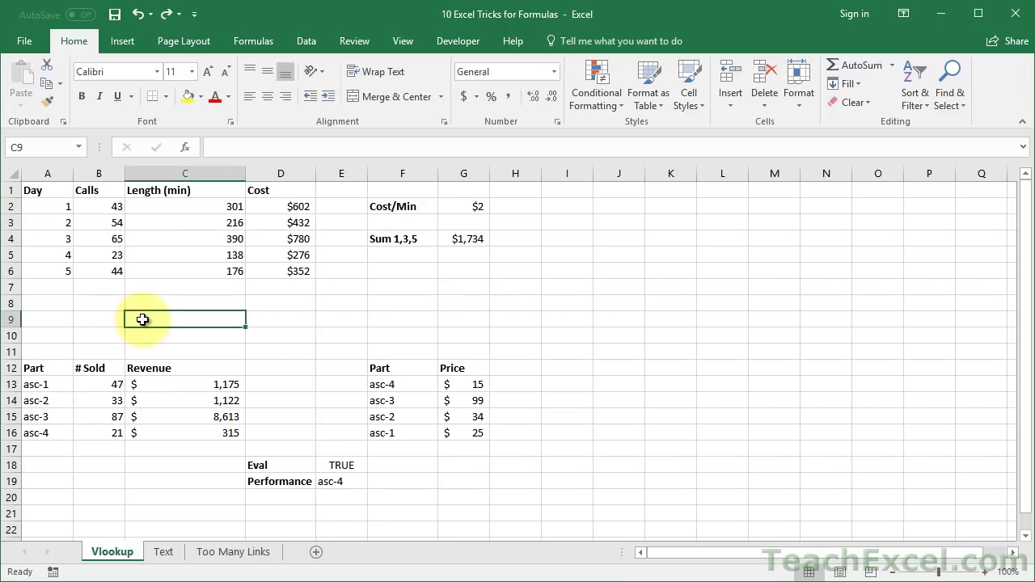
left_click(97, 166)
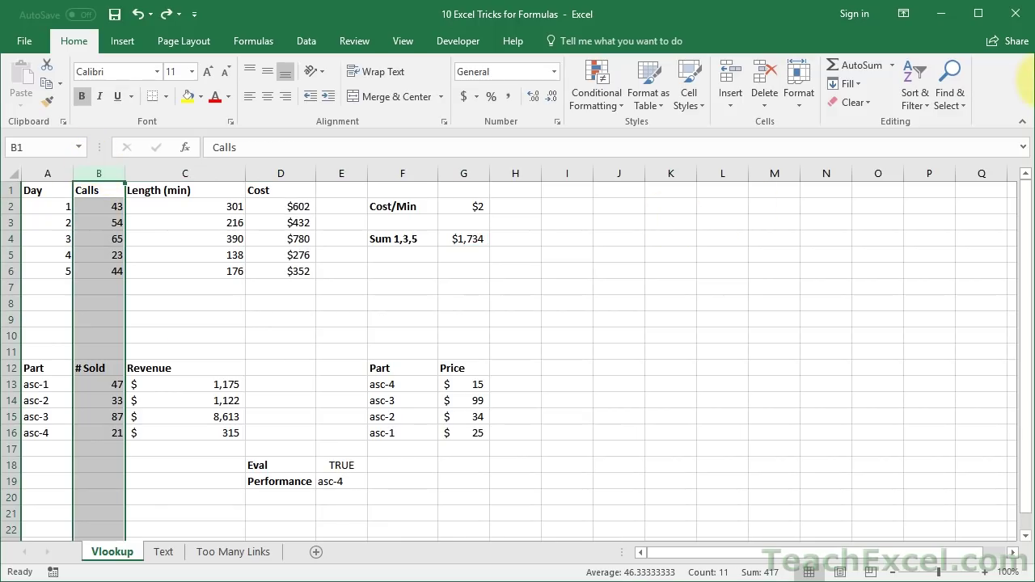
left_click(955, 90)
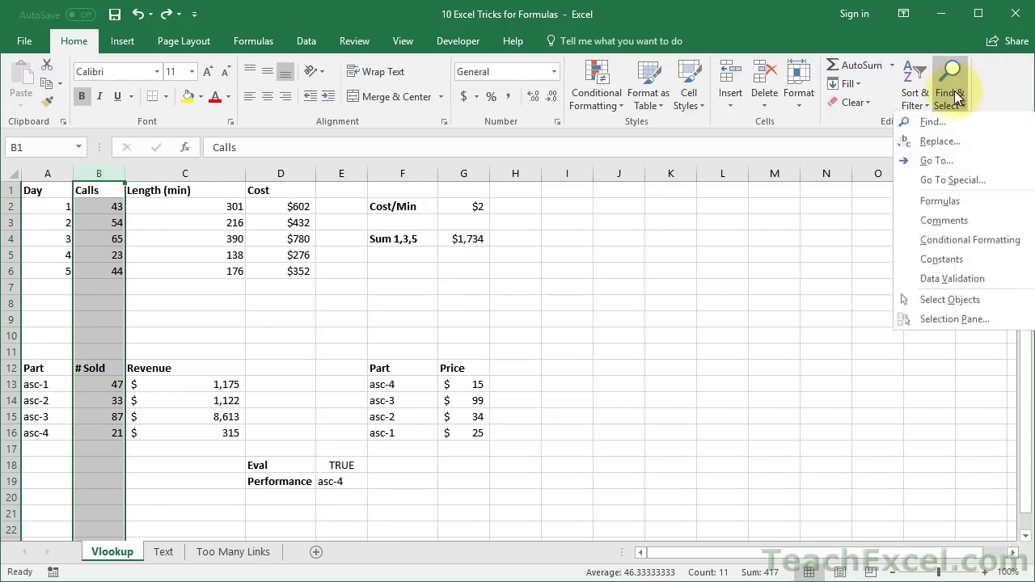
left_click(948, 180)
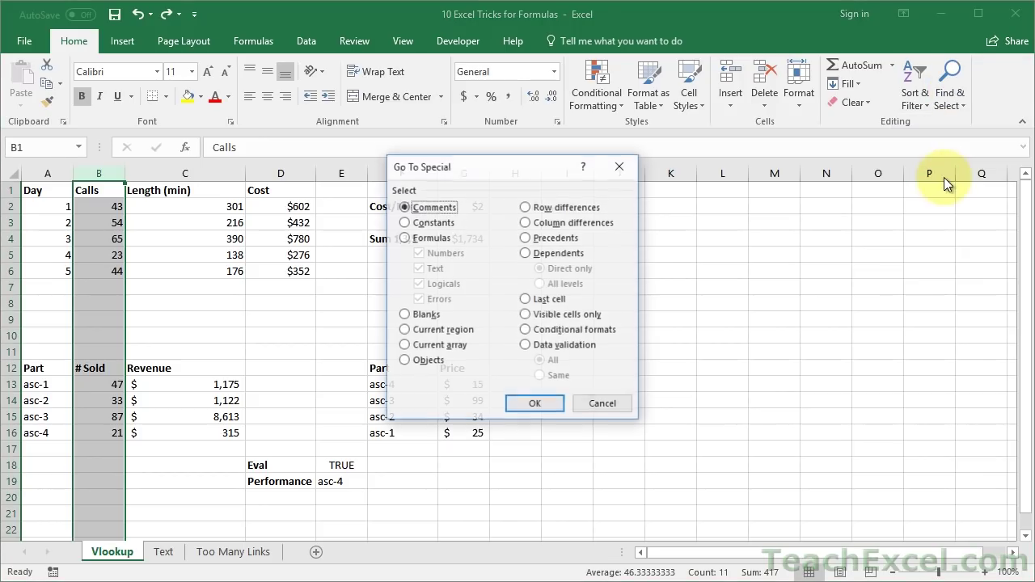
left_click(429, 316)
left_click(533, 404)
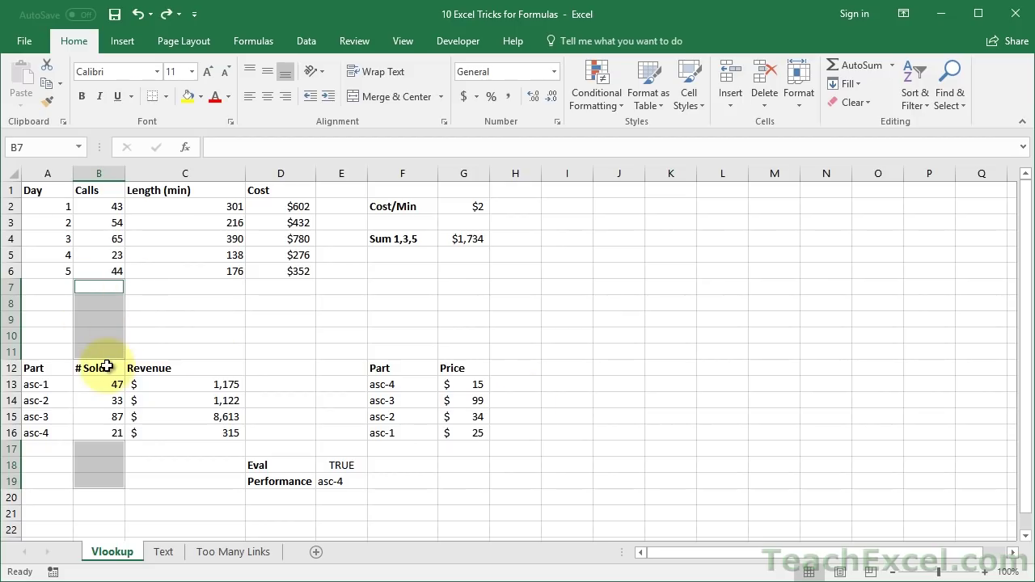
scroll(94, 340, "down", 7)
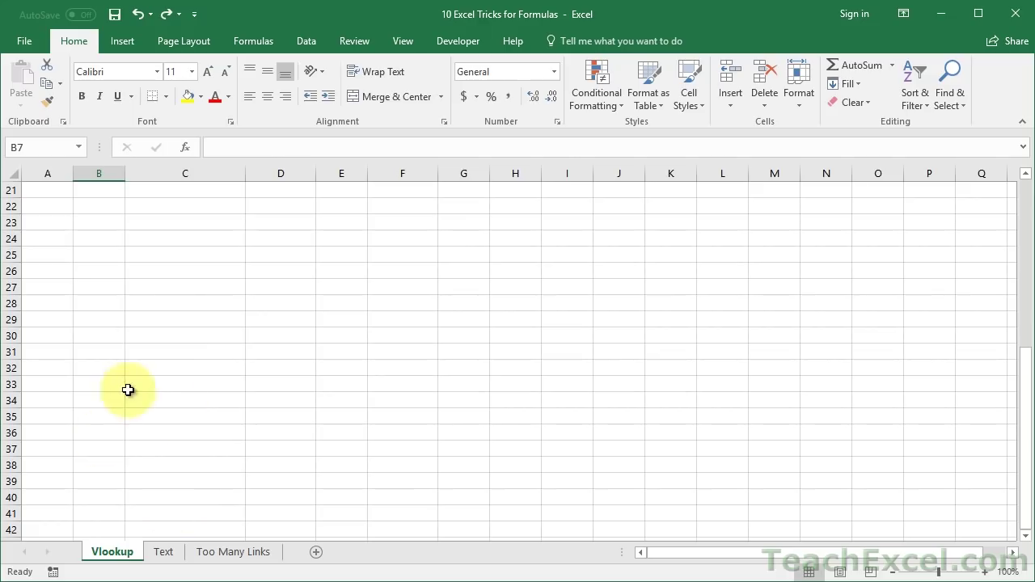
scroll(81, 306, "up", 7)
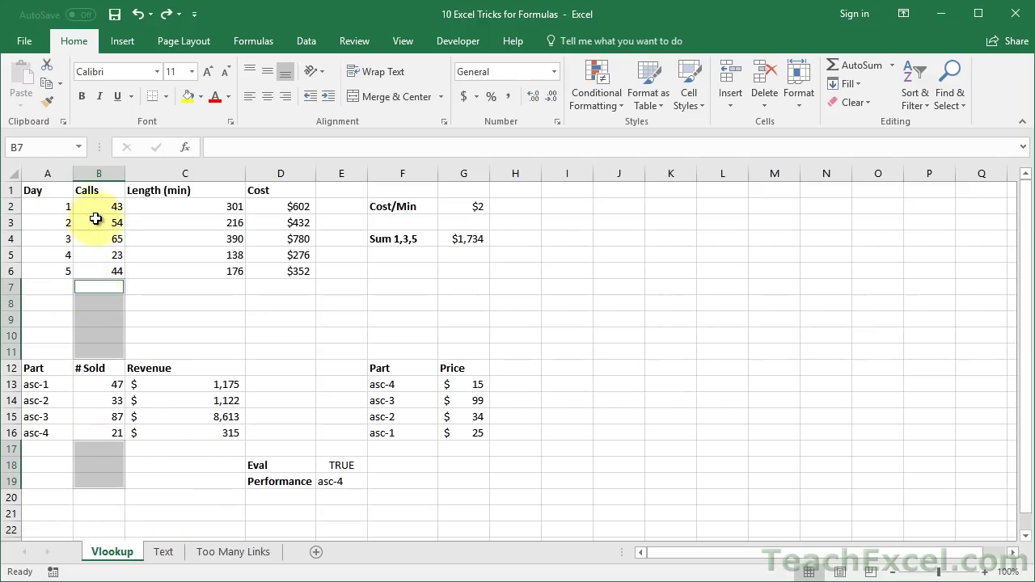
right_click(93, 305)
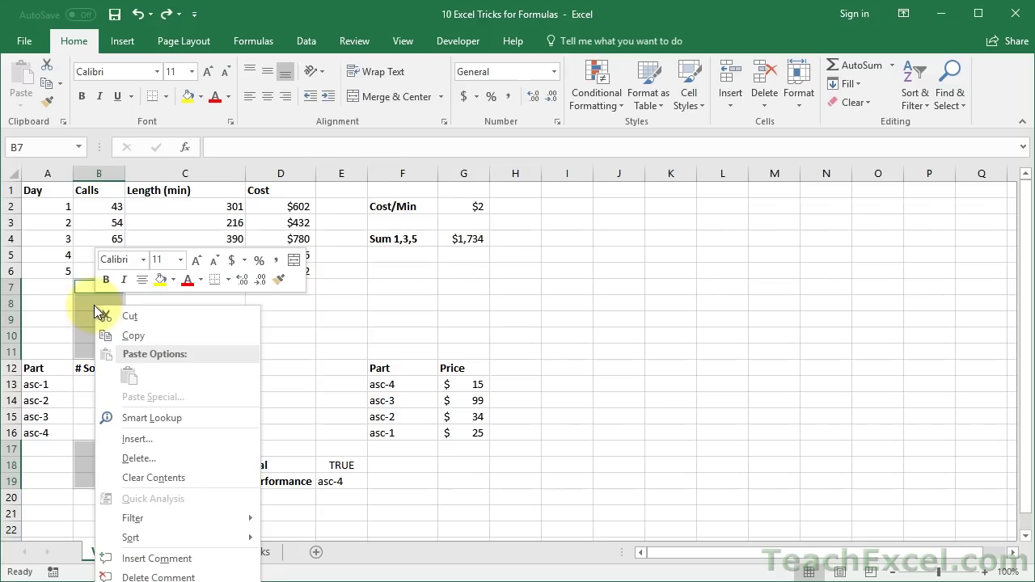
left_click(138, 458)
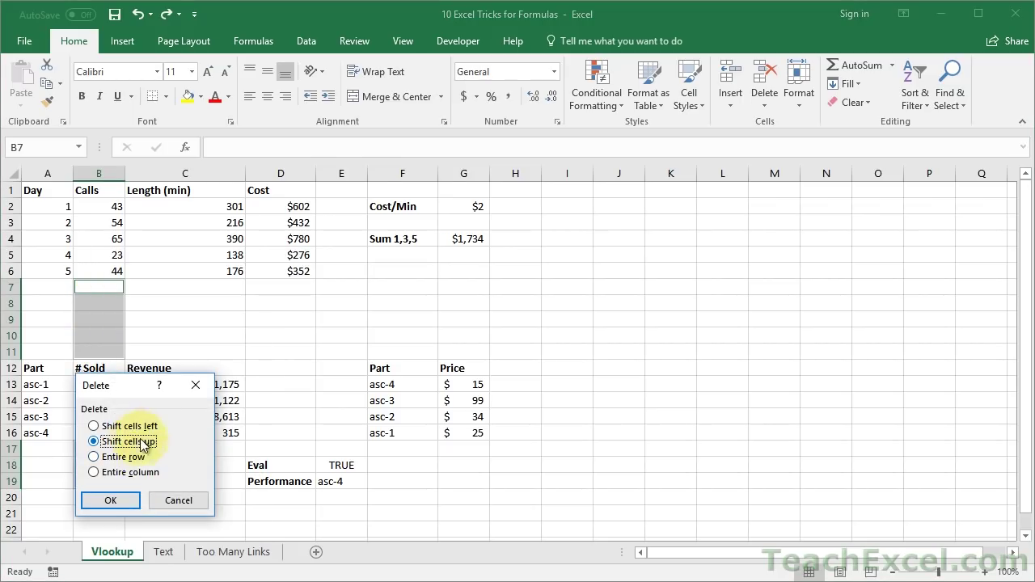
left_click(111, 501)
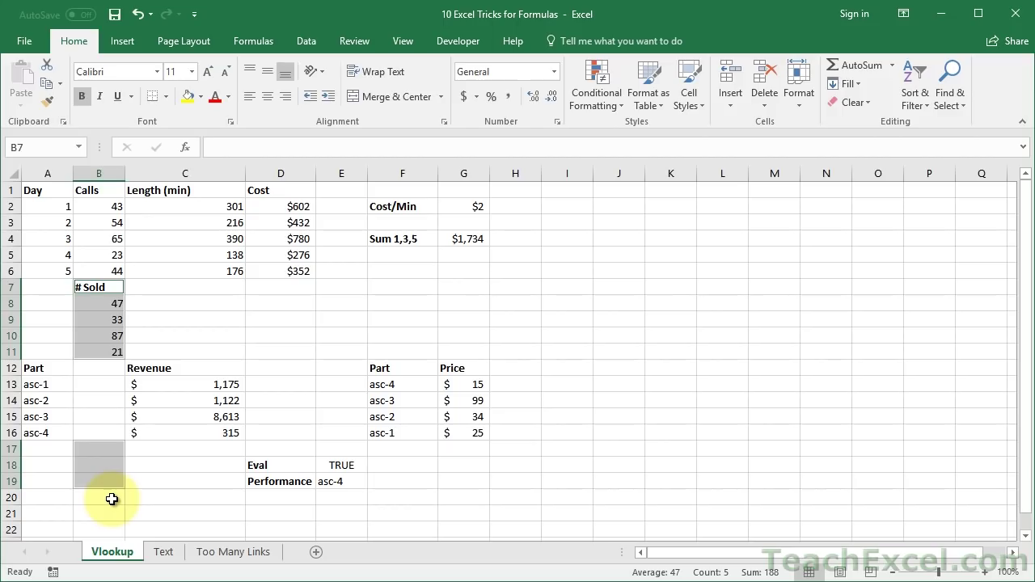
key("ctrl+z")
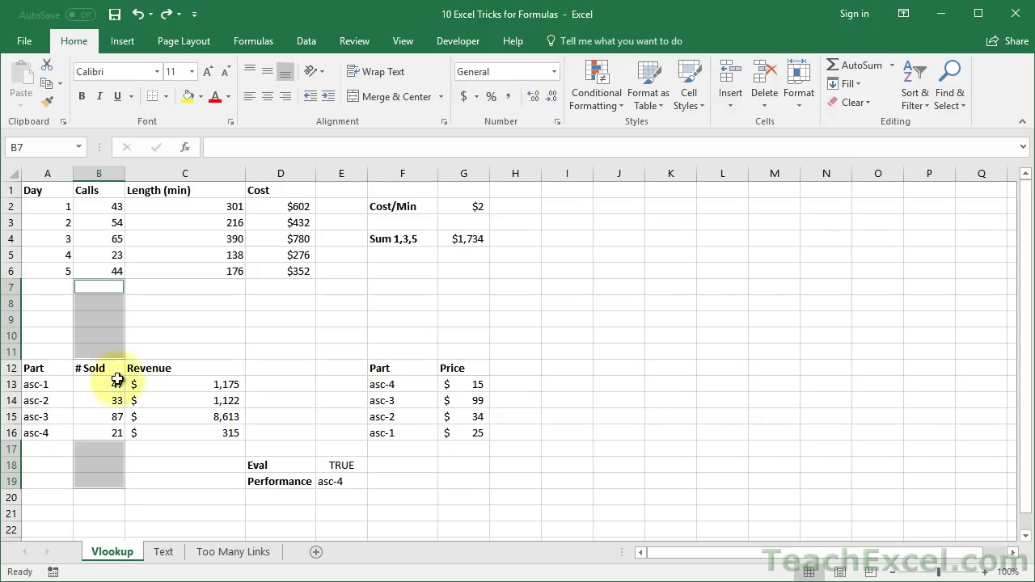
left_click(117, 282)
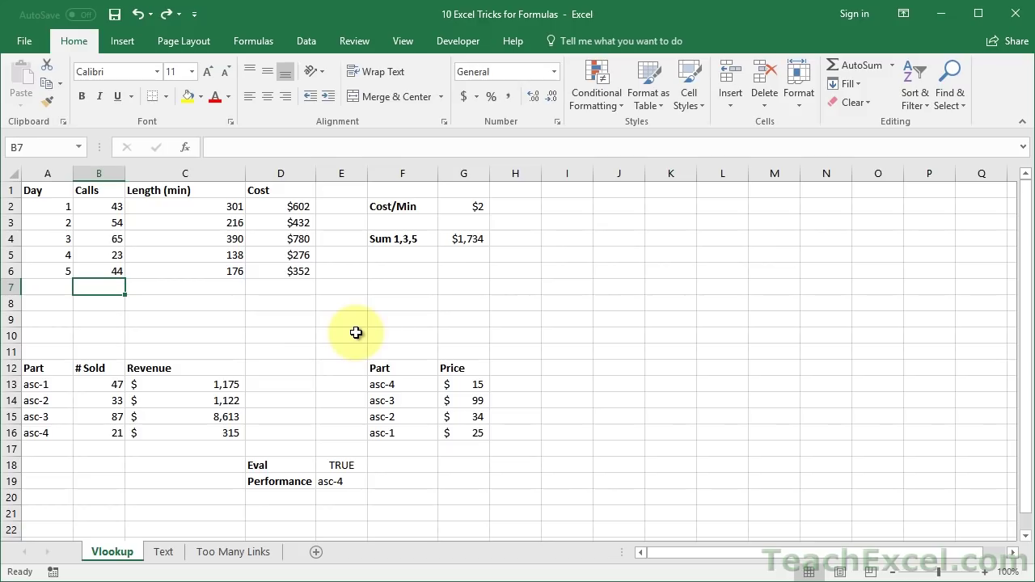
left_click(41, 188)
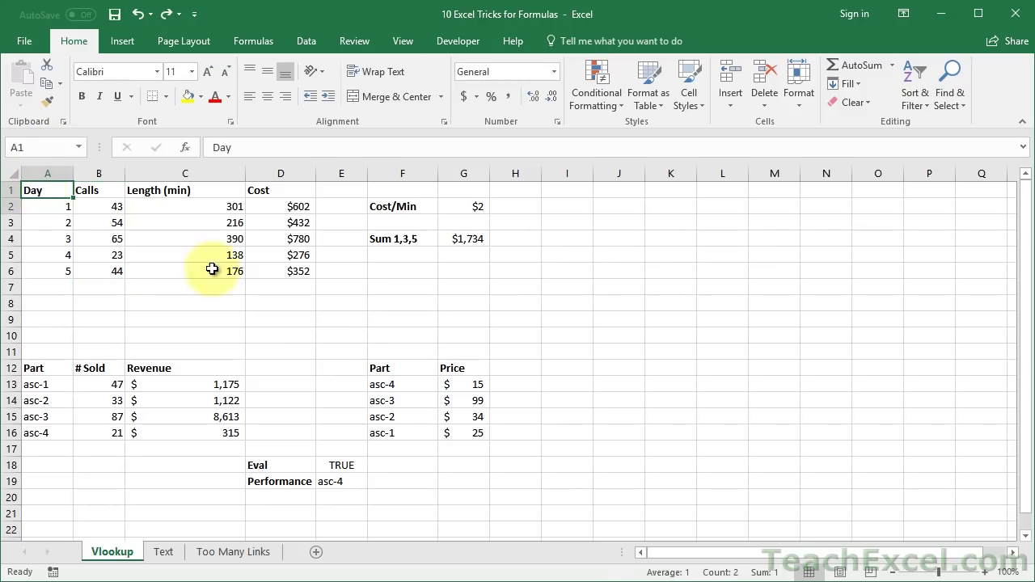
left_click(296, 270, "shift")
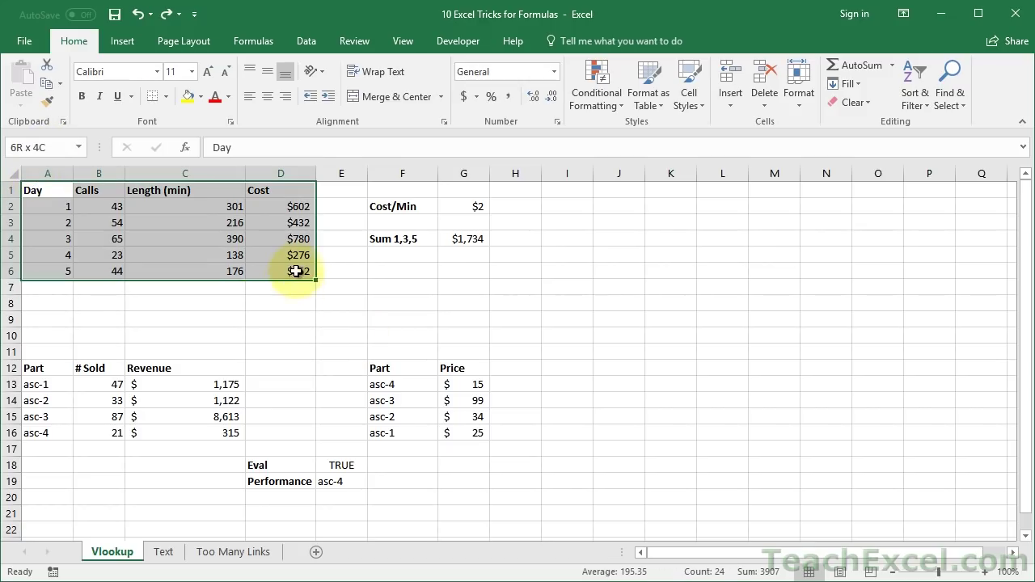
left_click(961, 81)
left_click(899, 178)
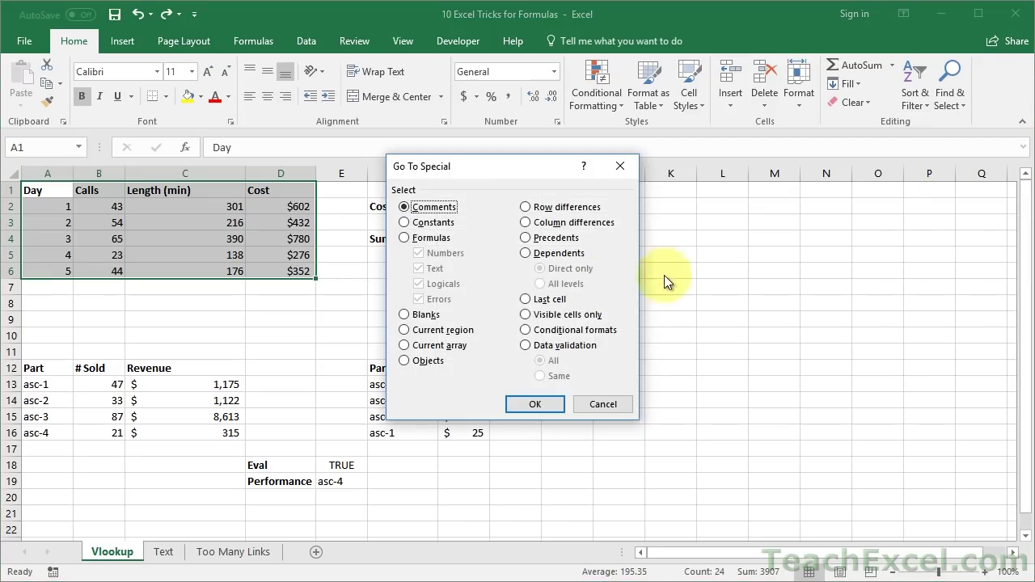
left_click(429, 237)
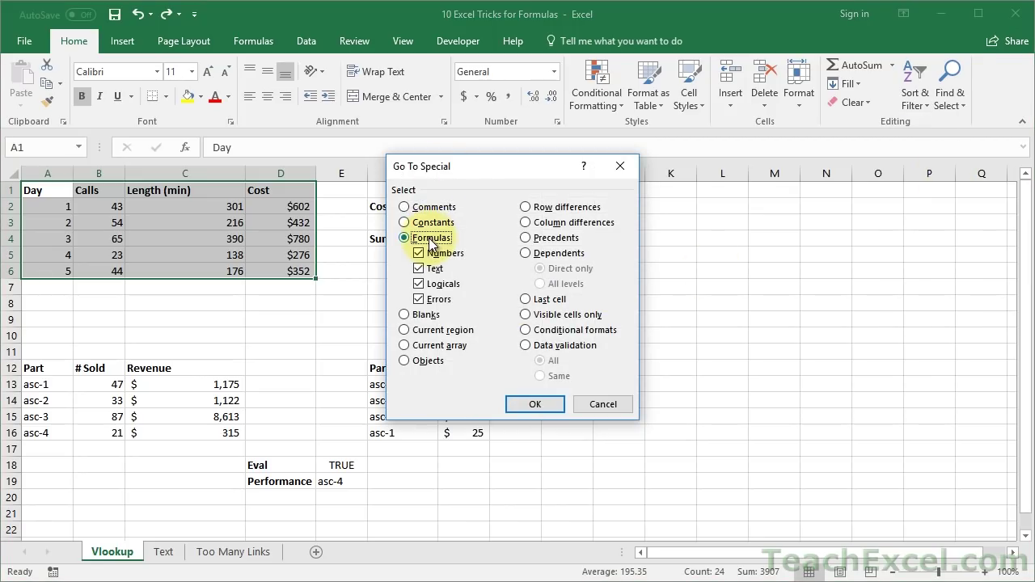
left_click(534, 405)
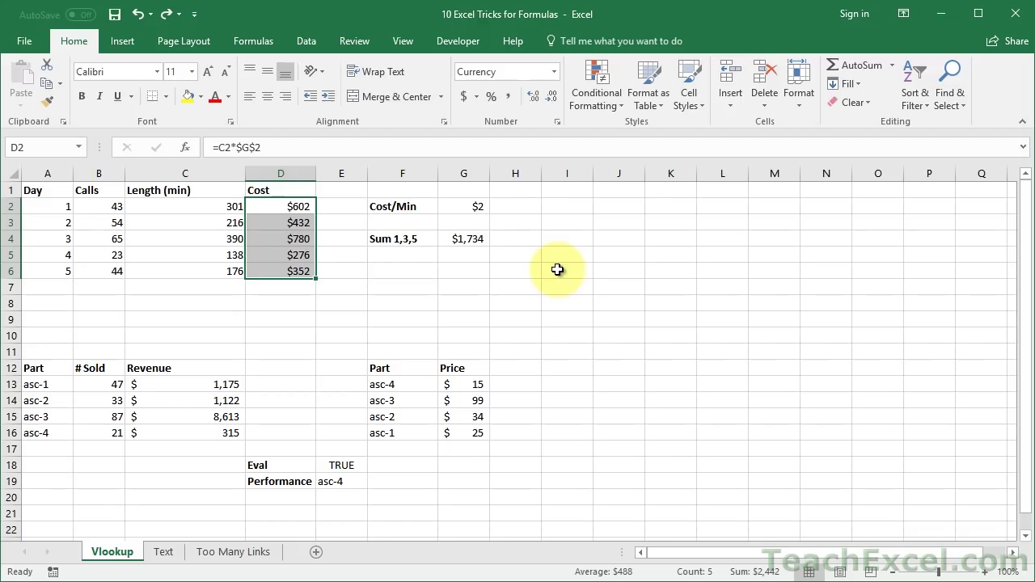
left_click(945, 98)
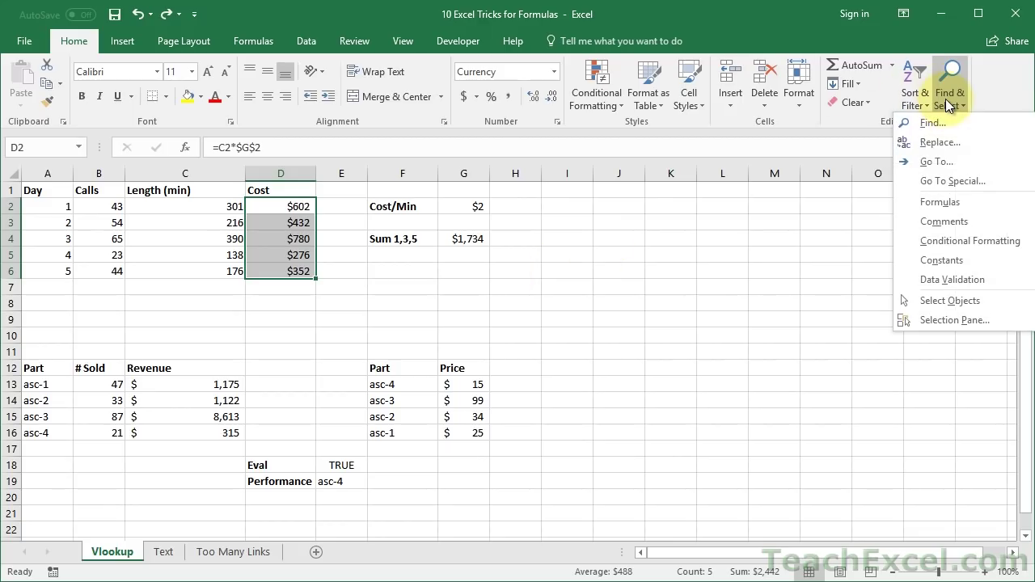
left_click(937, 182)
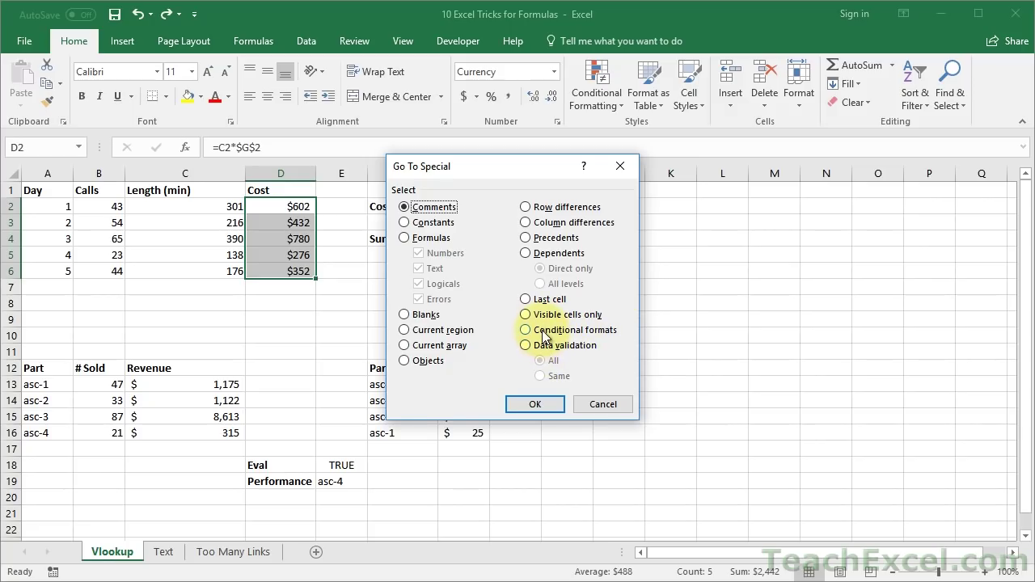
left_click(618, 170)
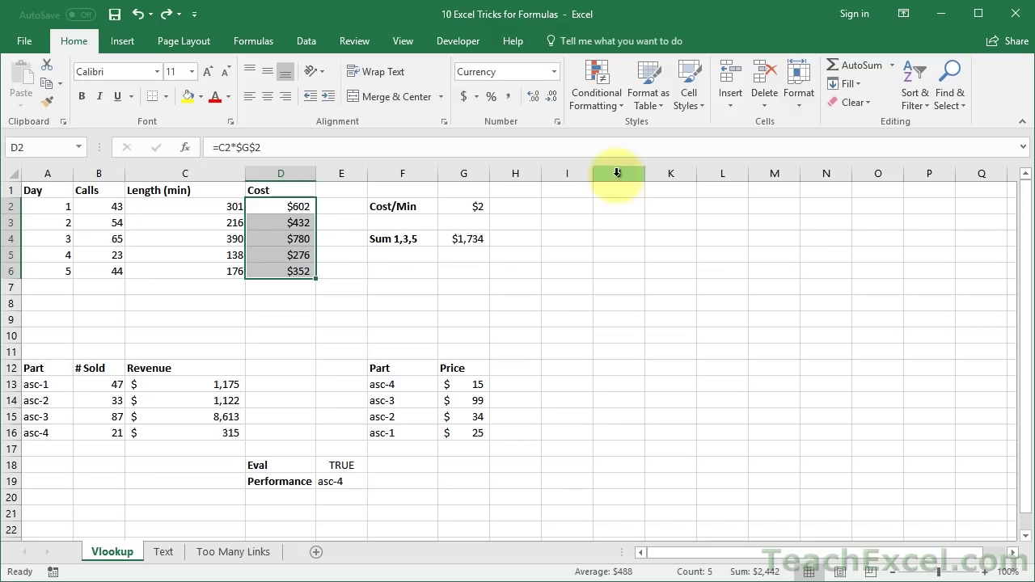
left_click(949, 80)
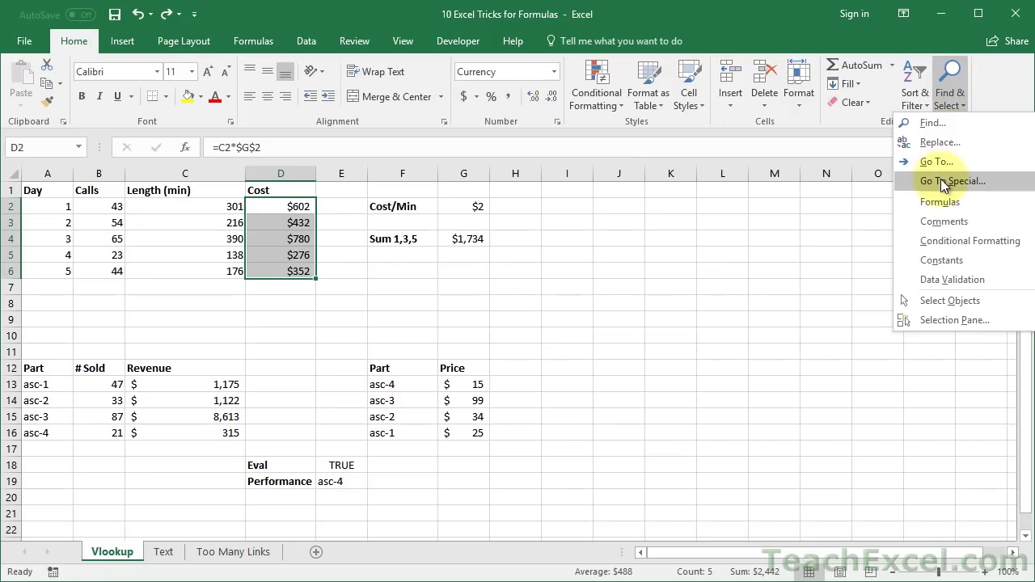
left_click(338, 285)
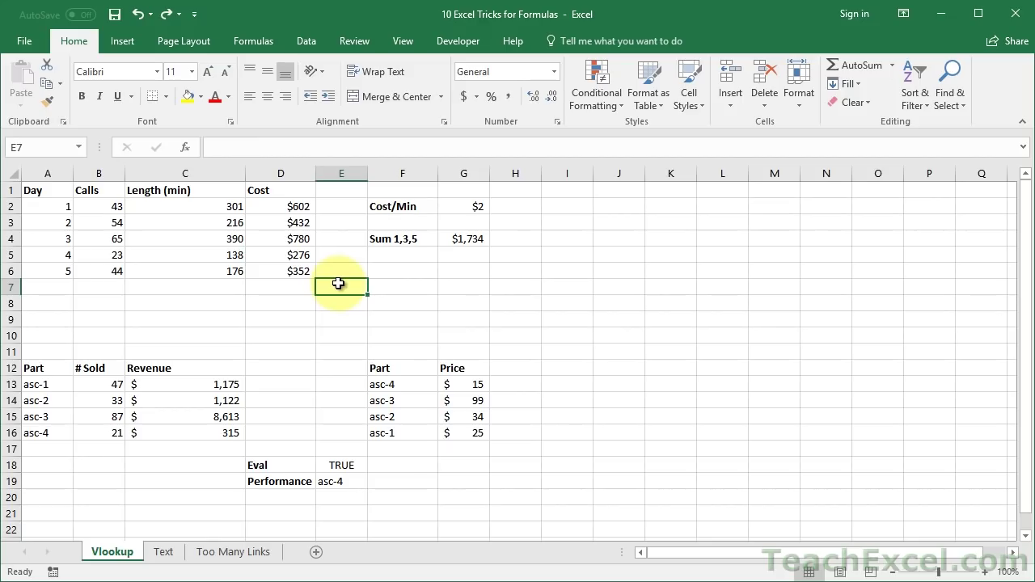
Step: Open the Text sheet, check the spaced-out sentence in A1, zoom in to 170%, and select A3
left_click(163, 551)
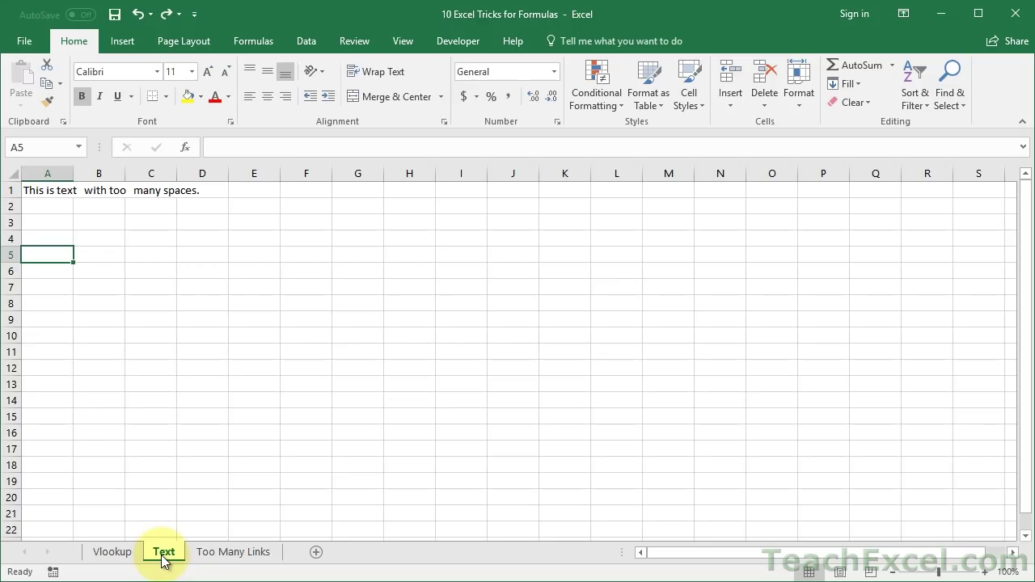
left_click(42, 191)
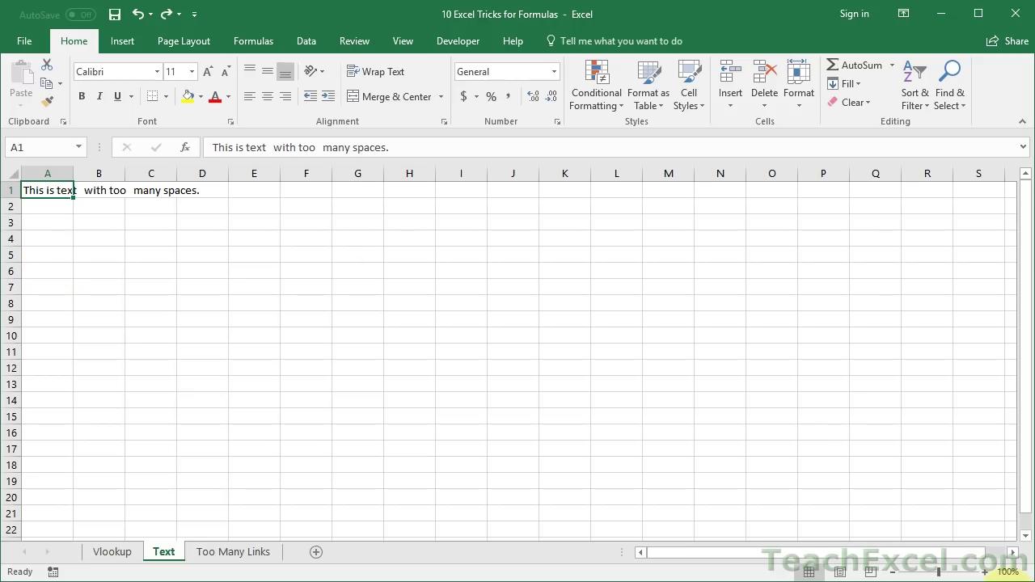
left_click(987, 572)
left_click(986, 572)
left_click(986, 572)
left_click(986, 572)
left_click(986, 572)
left_click(986, 572)
left_click(986, 572)
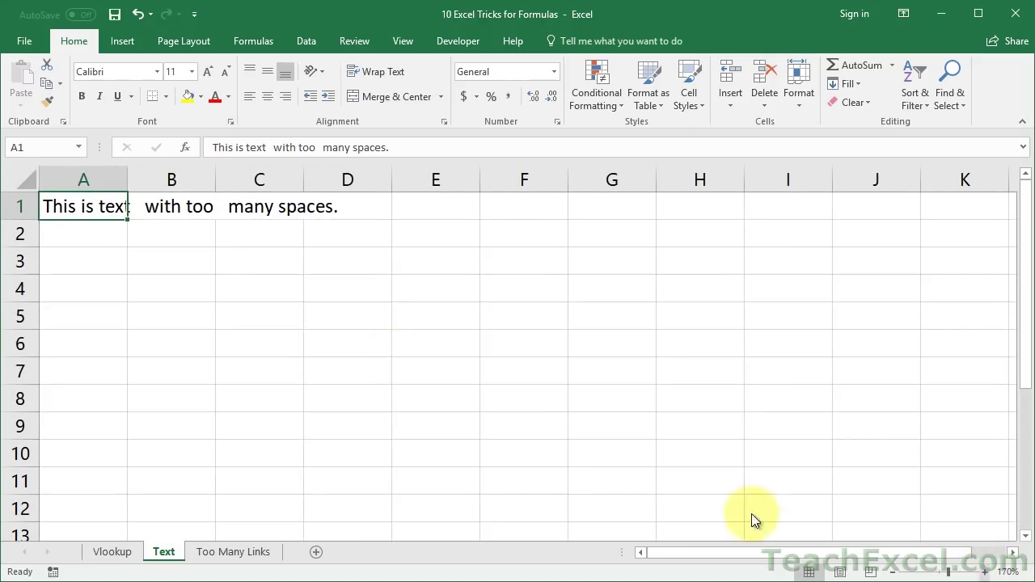
left_click(102, 261)
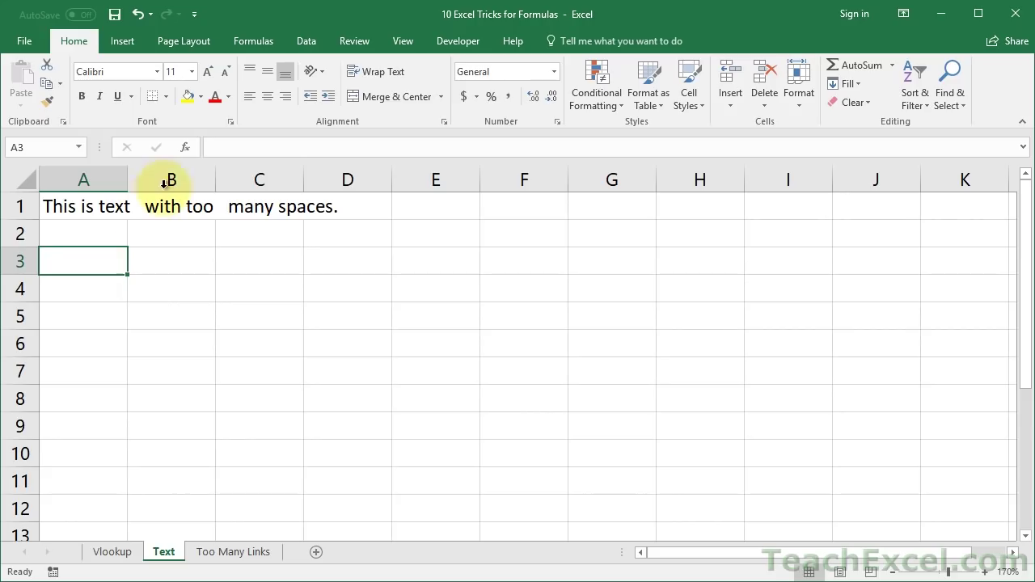
Step: Open the Insert Function dialog from the Formulas tab for cell A3
left_click(185, 147)
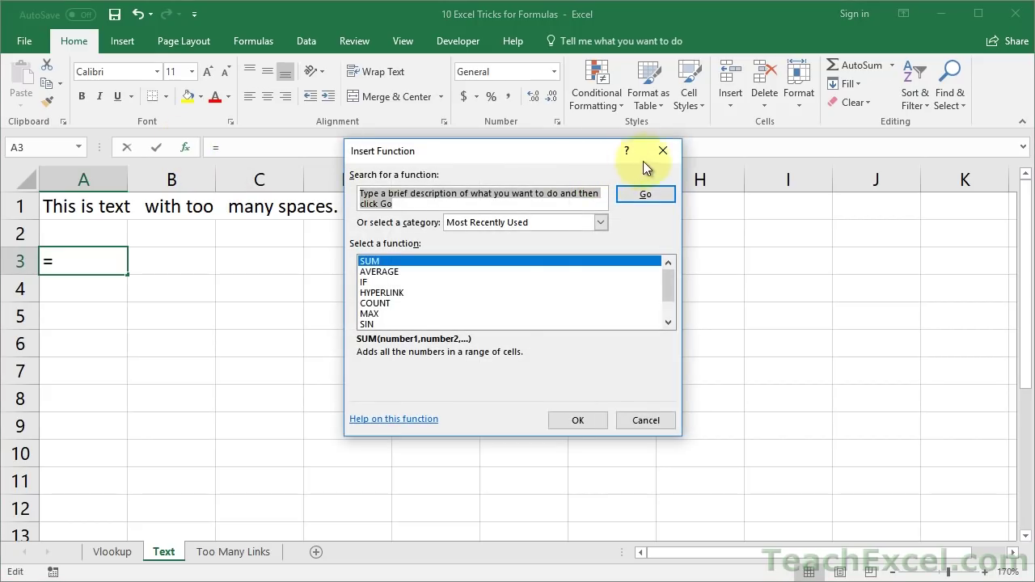
left_click(662, 150)
left_click(251, 45)
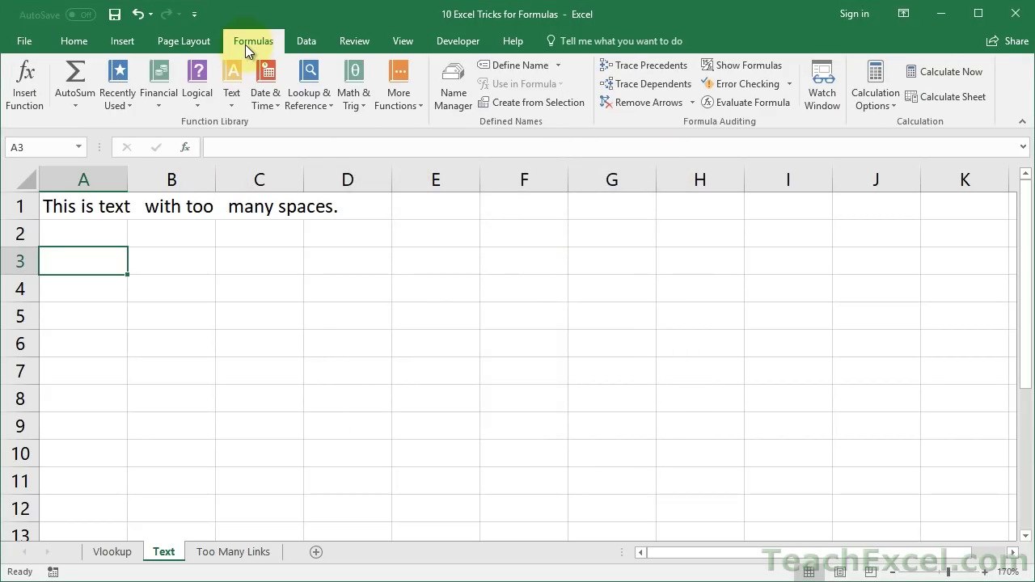
left_click(27, 83)
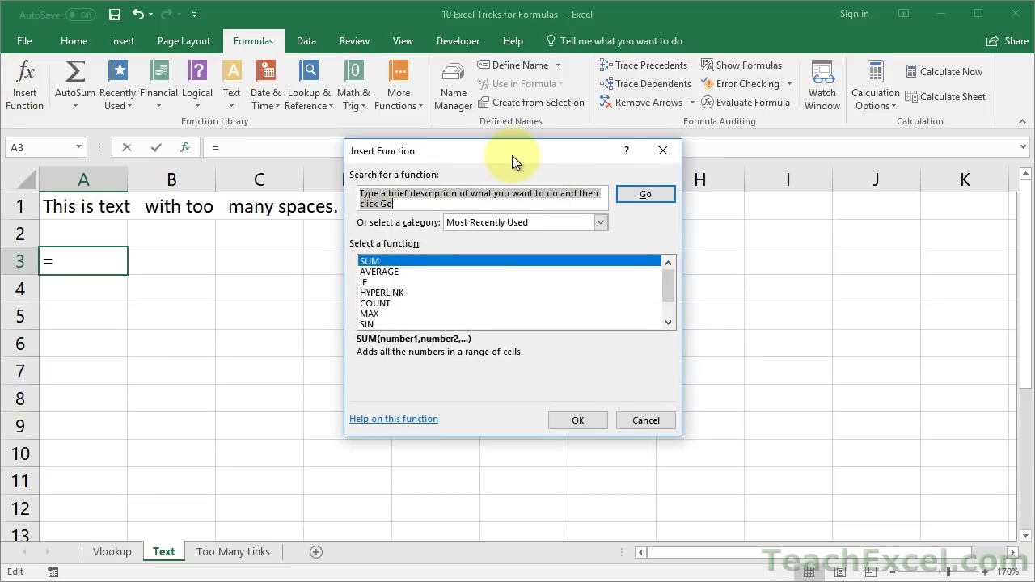
left_click_drag(512, 155, 461, 137)
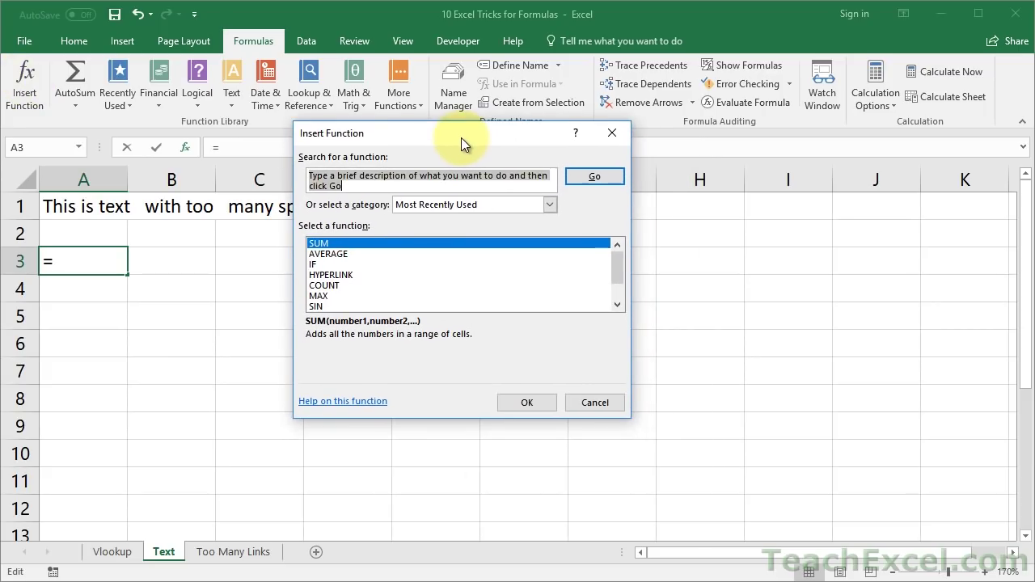
left_click(550, 205)
left_click_drag(552, 237, 567, 211)
left_click(578, 220)
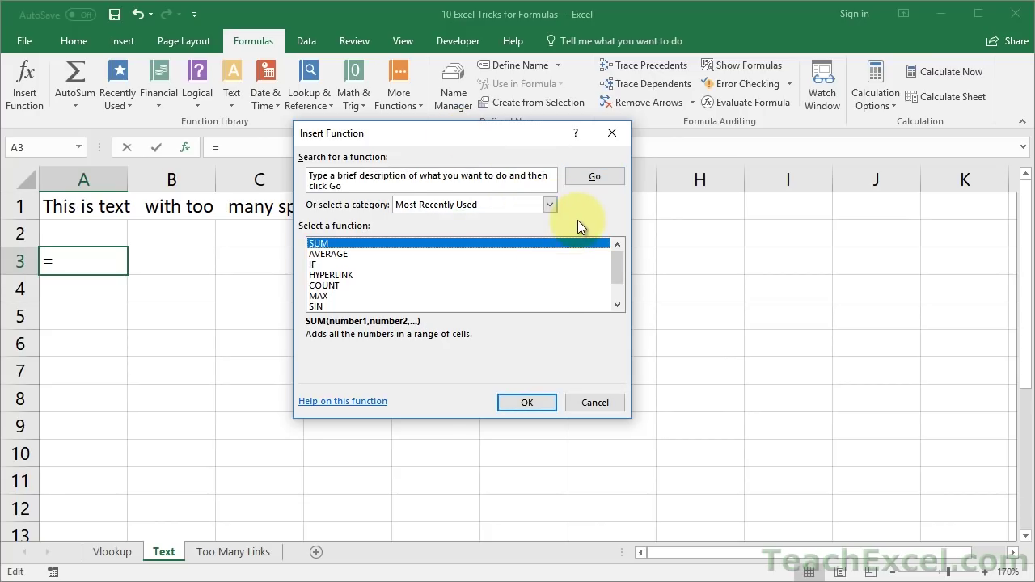
Step: Search for 'remove spaces from my text' and insert the TRIM function
left_click(472, 186)
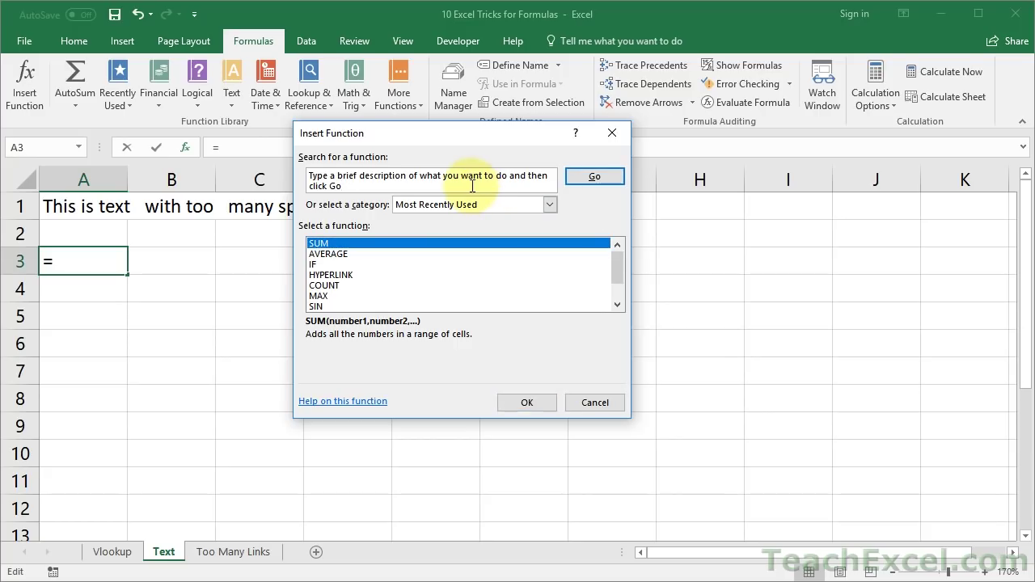
key("ctrl+a")
key("BackSpace")
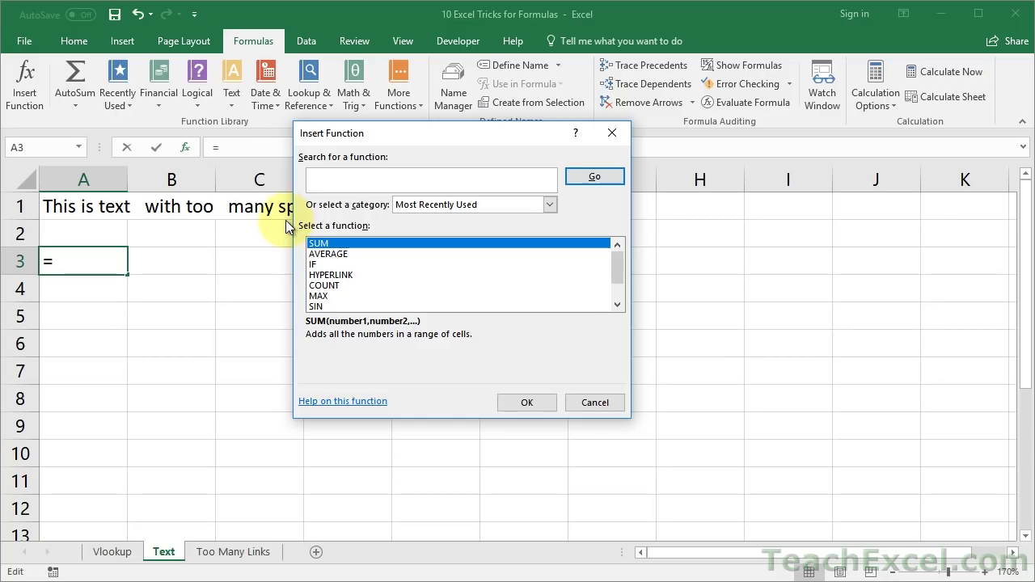
type("remove spaces from my text")
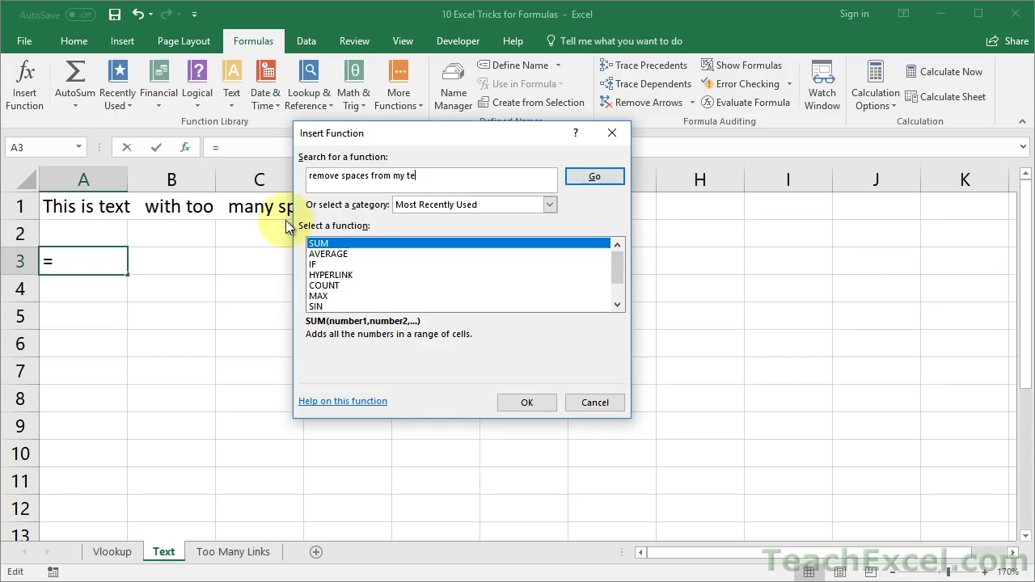
left_click(588, 179)
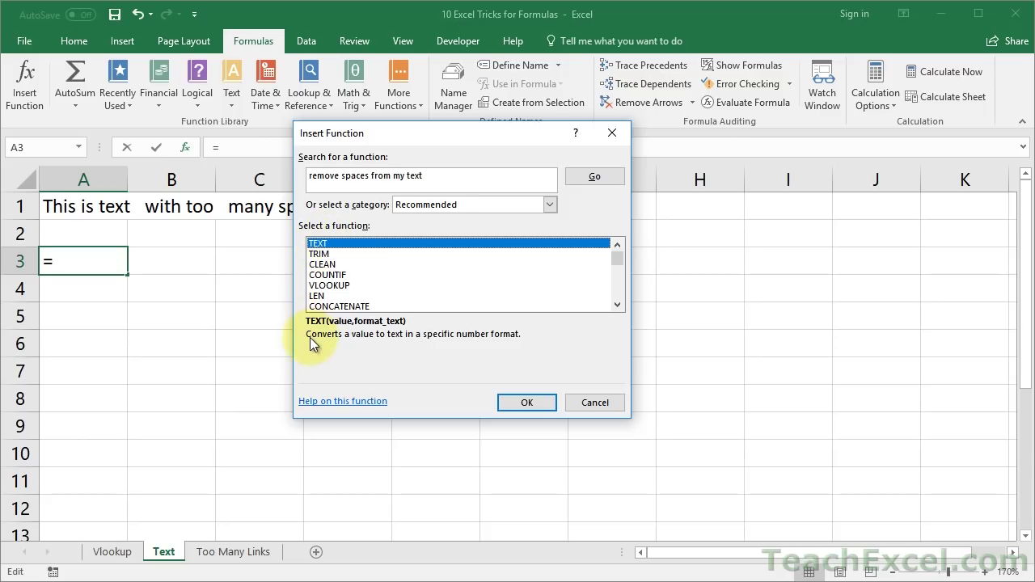
left_click(326, 256)
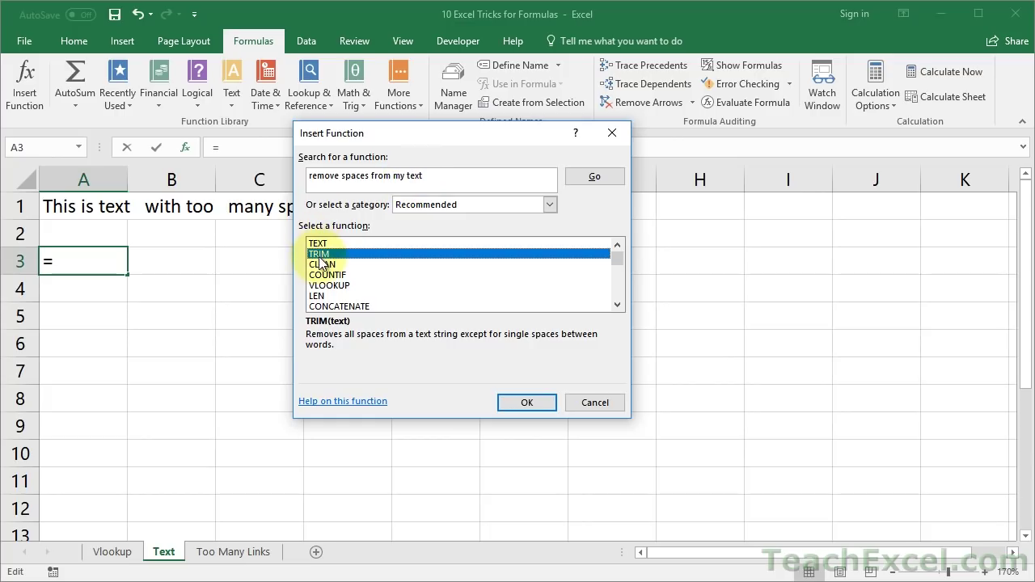
left_click(515, 399)
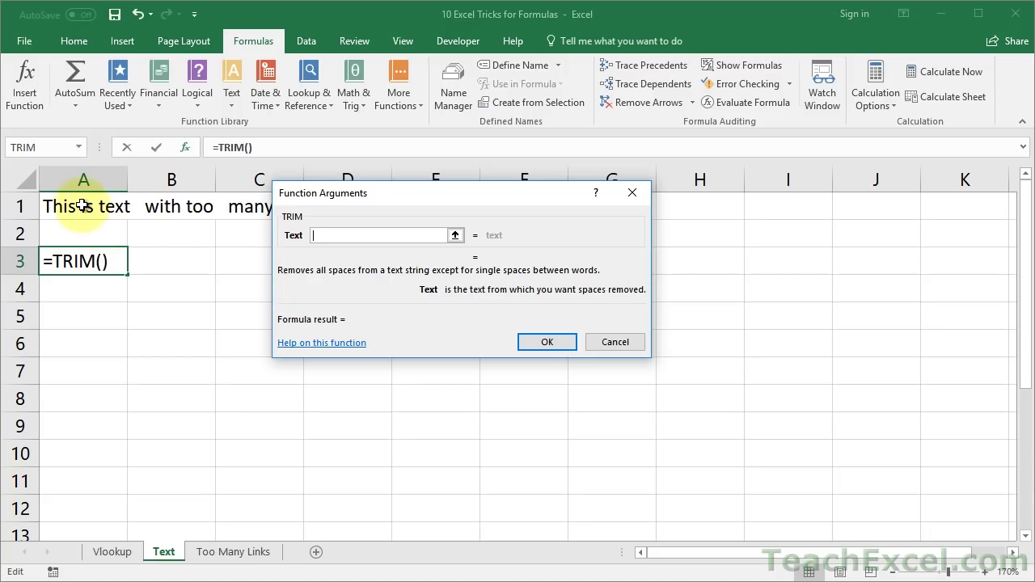
Step: Set TRIM's Text argument to A1, completing =TRIM(A1) in A3
left_click(83, 206)
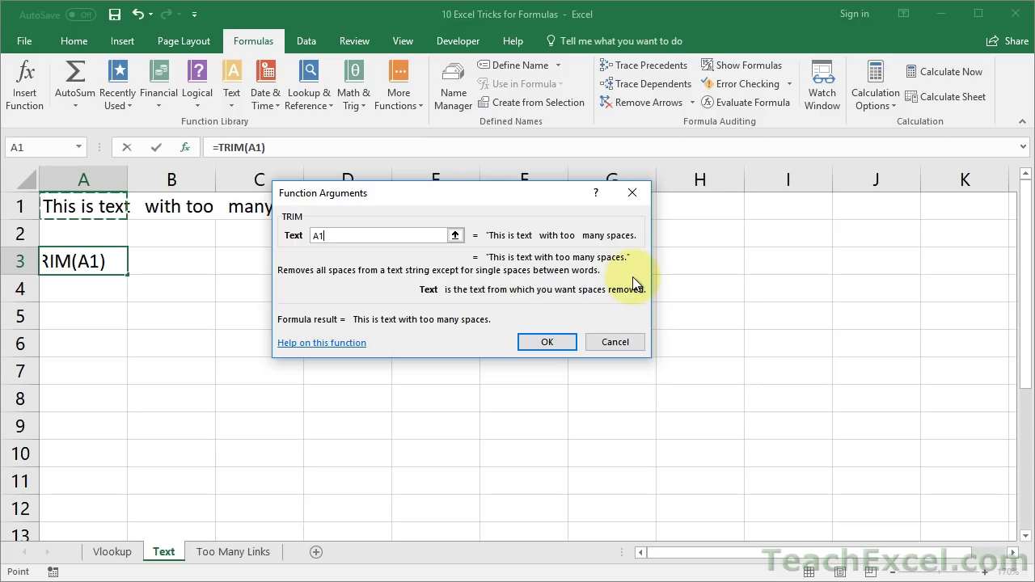
left_click(541, 342)
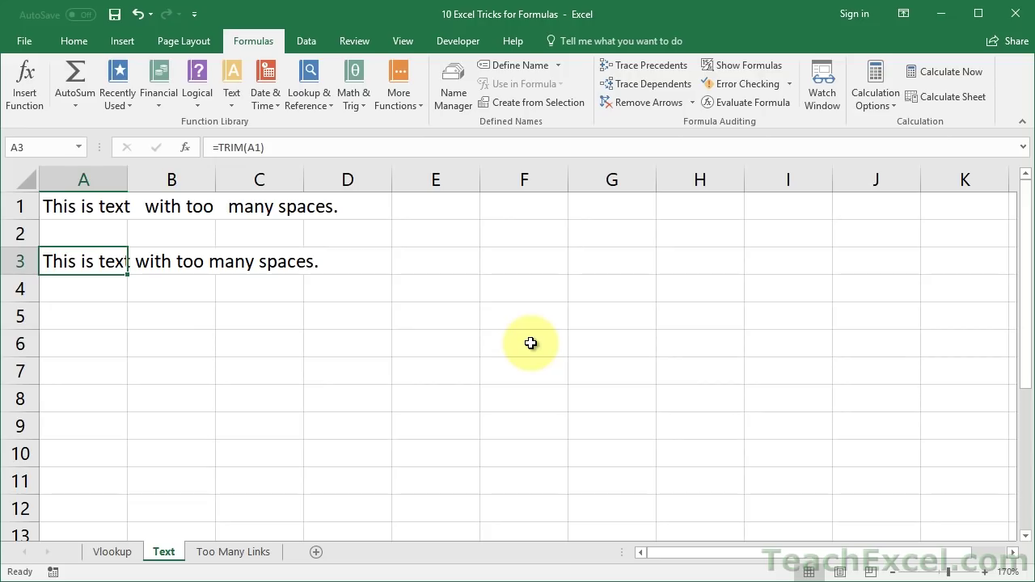
left_click(187, 150)
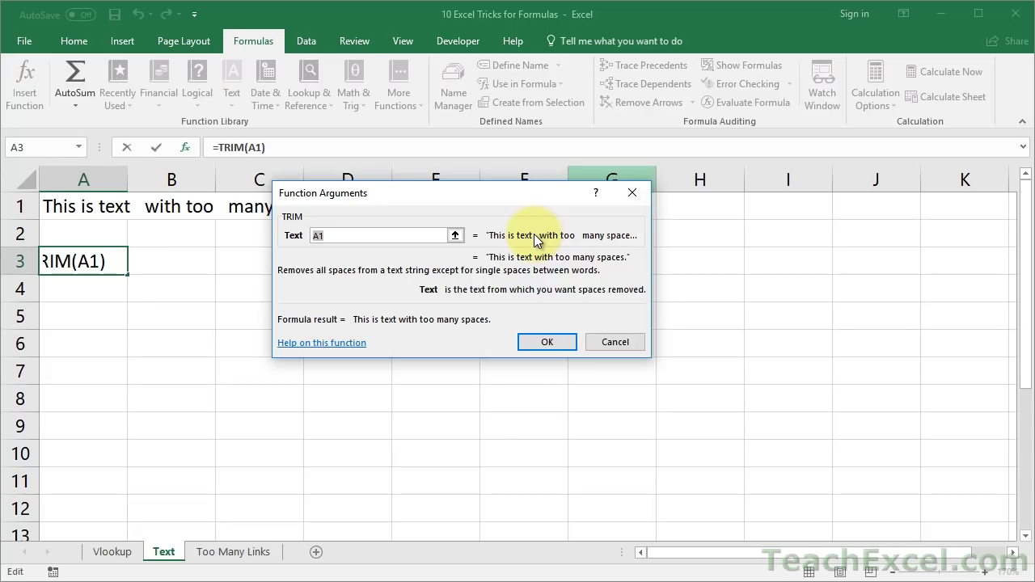
key("Return")
left_click(83, 299)
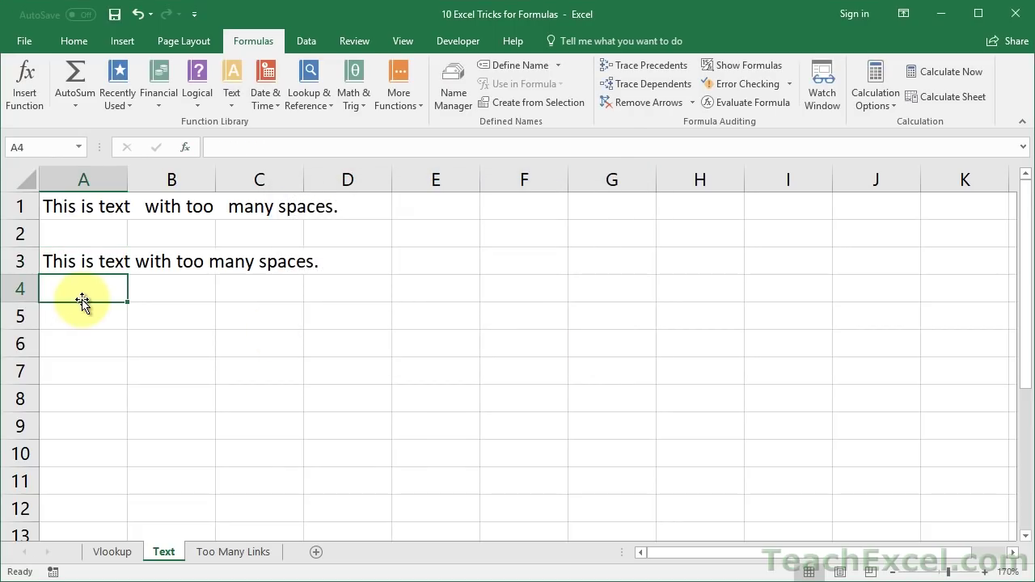
key("shift+F3")
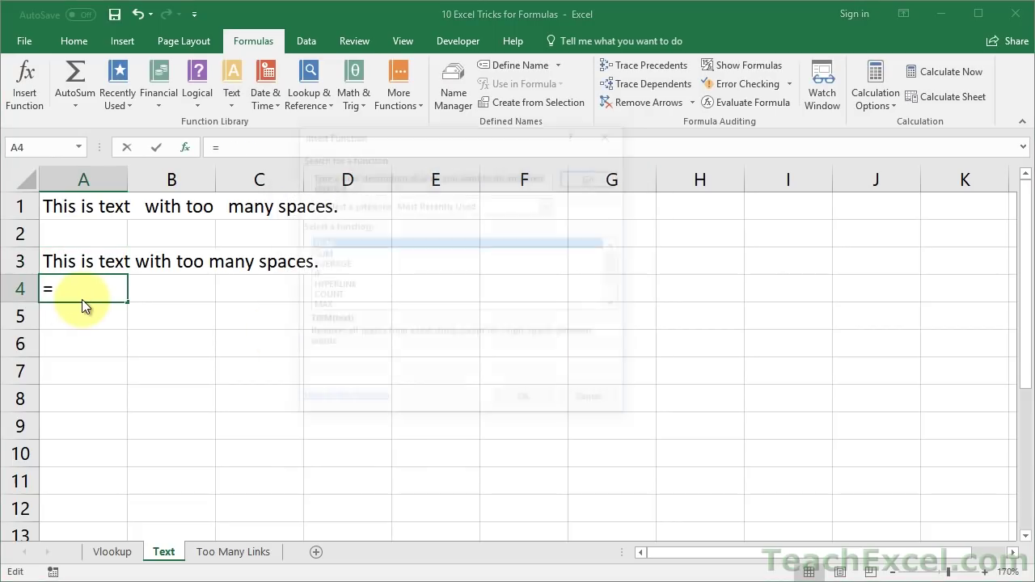
key("Escape")
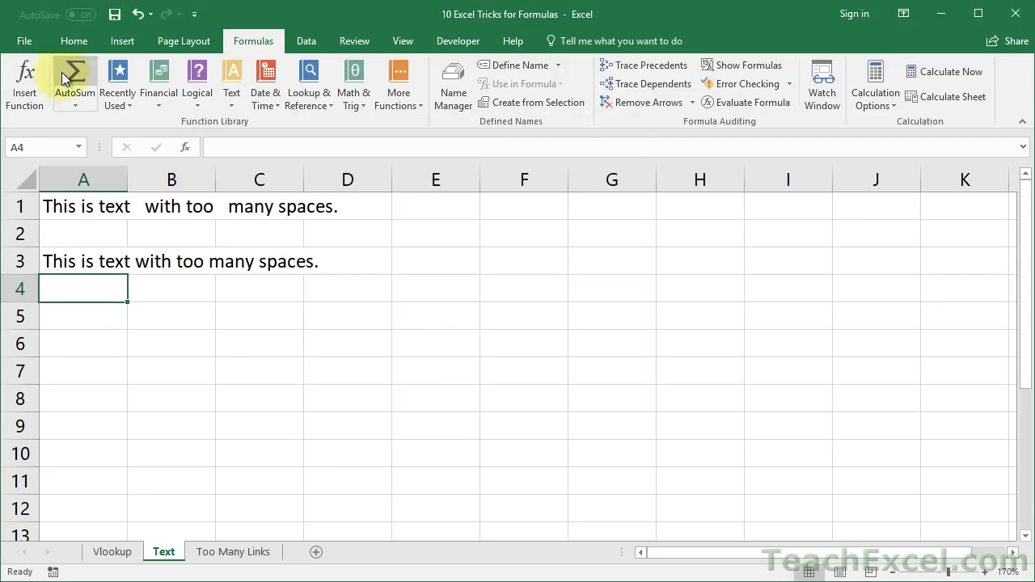
left_click(26, 81)
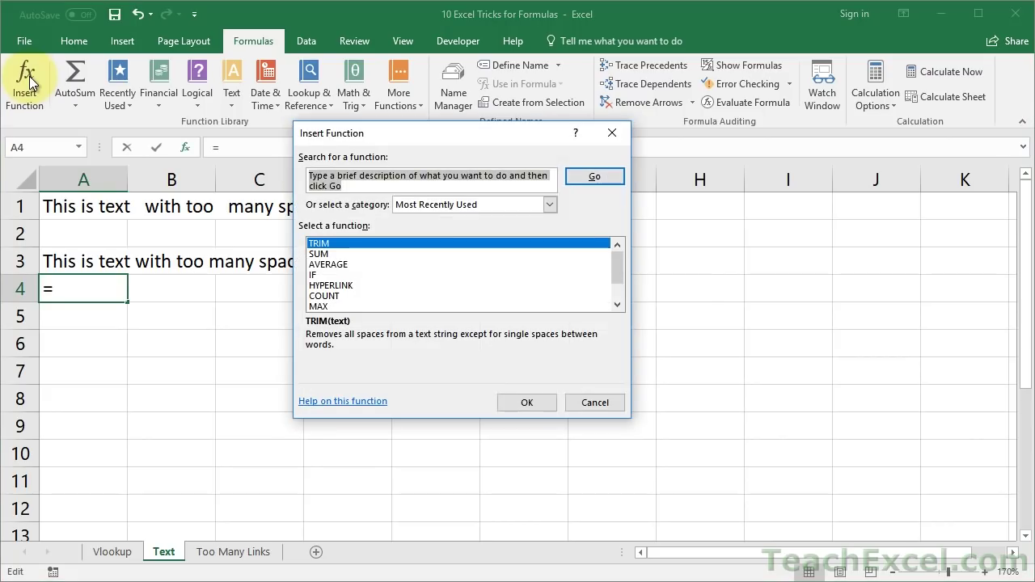
key("Escape")
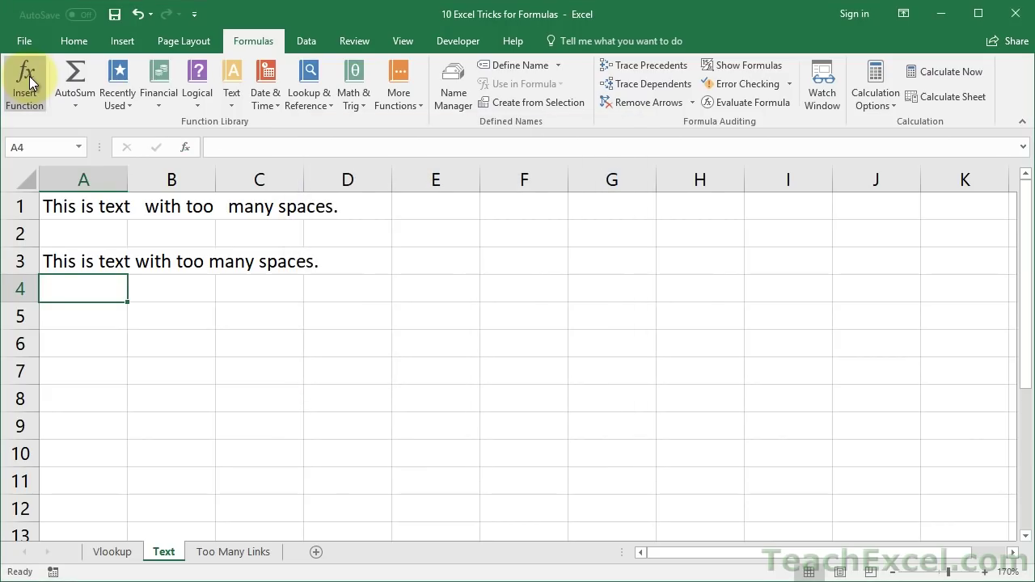
Step: On the Too Many Links sheet, enter test 'asdf' entries in A1:A2 and delete them
left_click(225, 555)
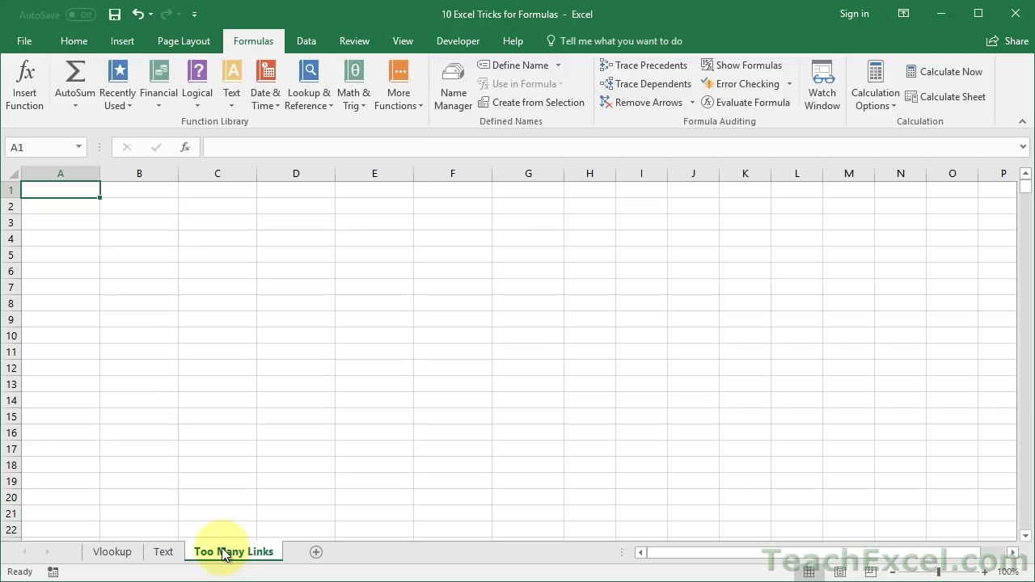
type("asdf")
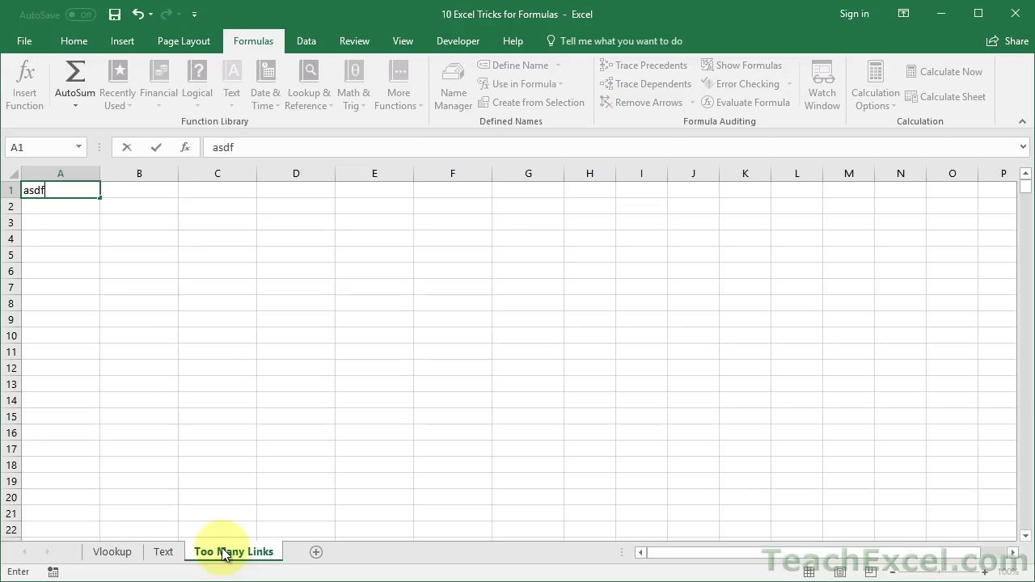
key("Return")
type("asdf")
key("Return")
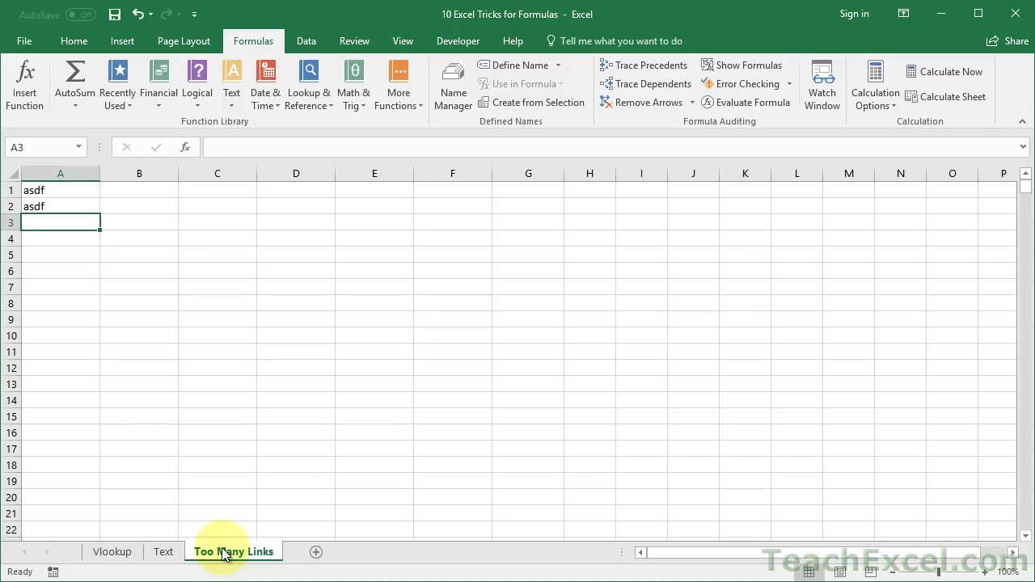
key("Up")
key("Delete")
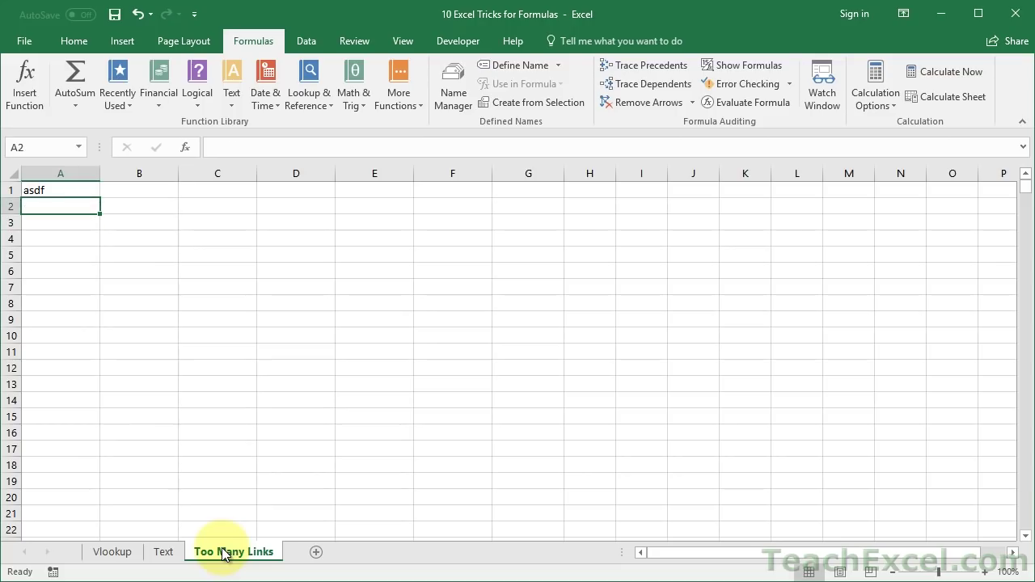
key("Up")
key("Delete")
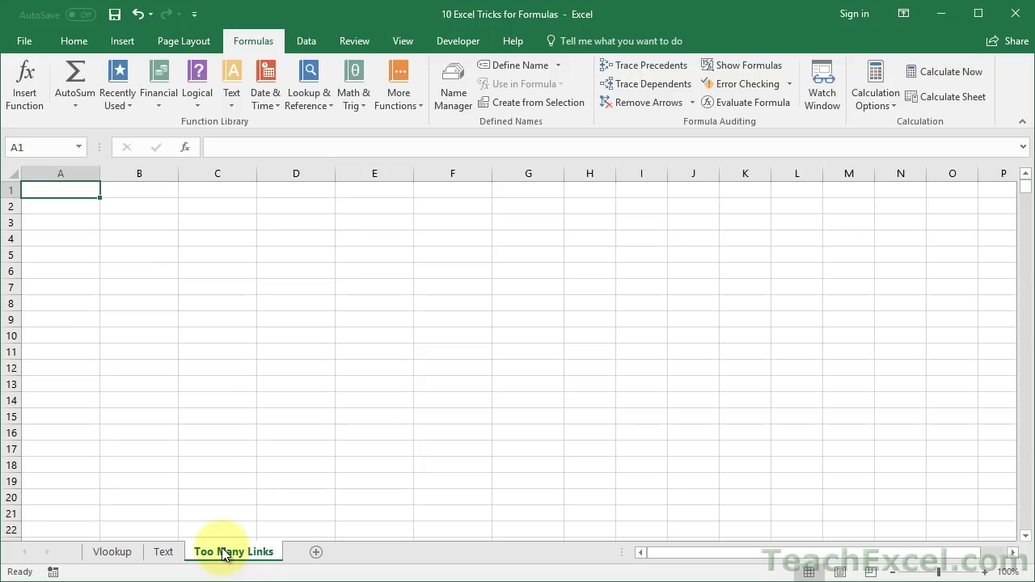
Step: Enter test 'f' and 'd' entries, clear A1:A4, and start typing =now() in A1
type("f")
key("Return")
type("d")
key("Return")
type("d")
key("Return")
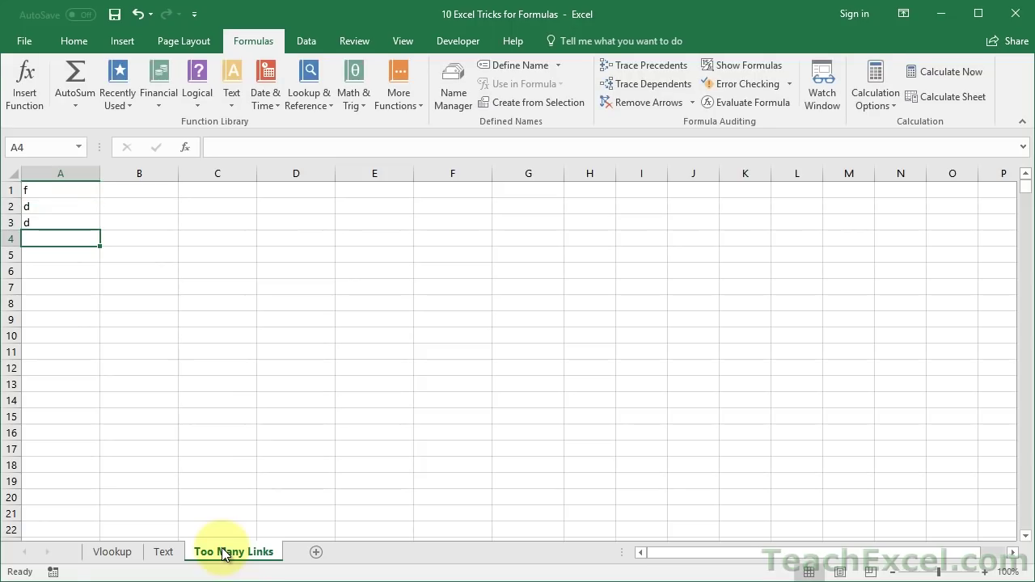
key("shift+Up")
key("shift+Up")
key("shift+Up")
key("Delete")
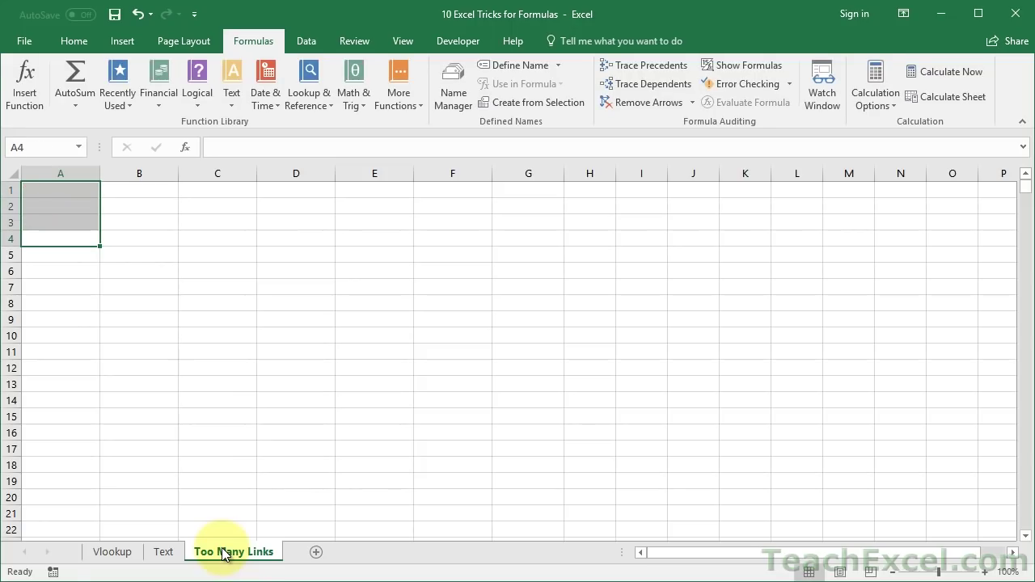
key("Up")
key("Up")
key("Up")
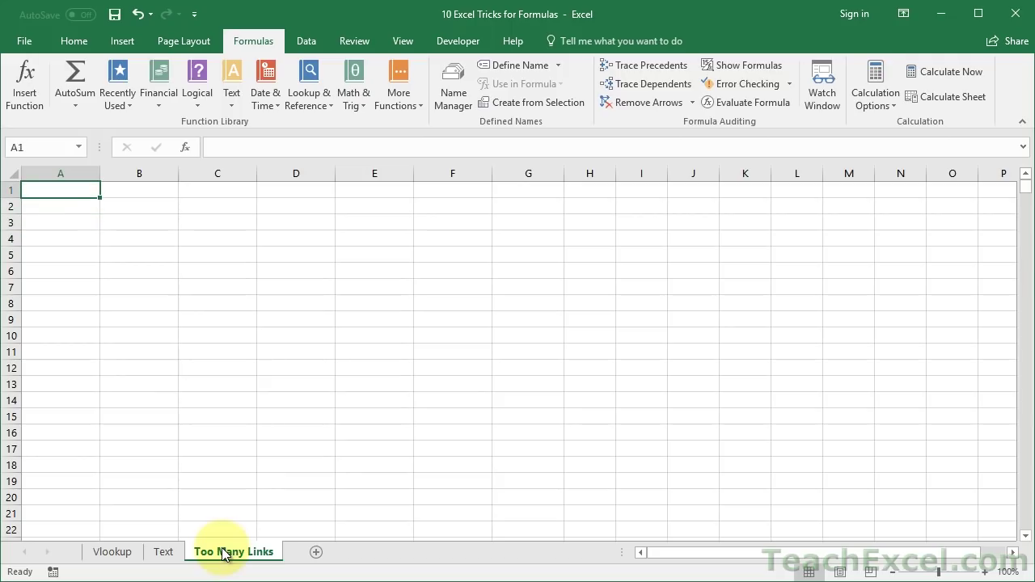
type("=now")
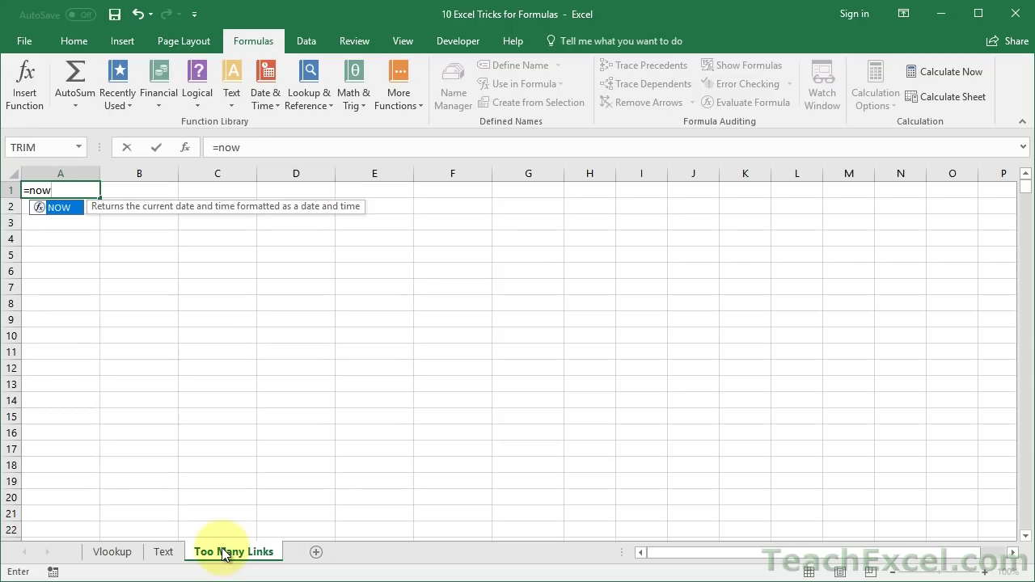
type("()")
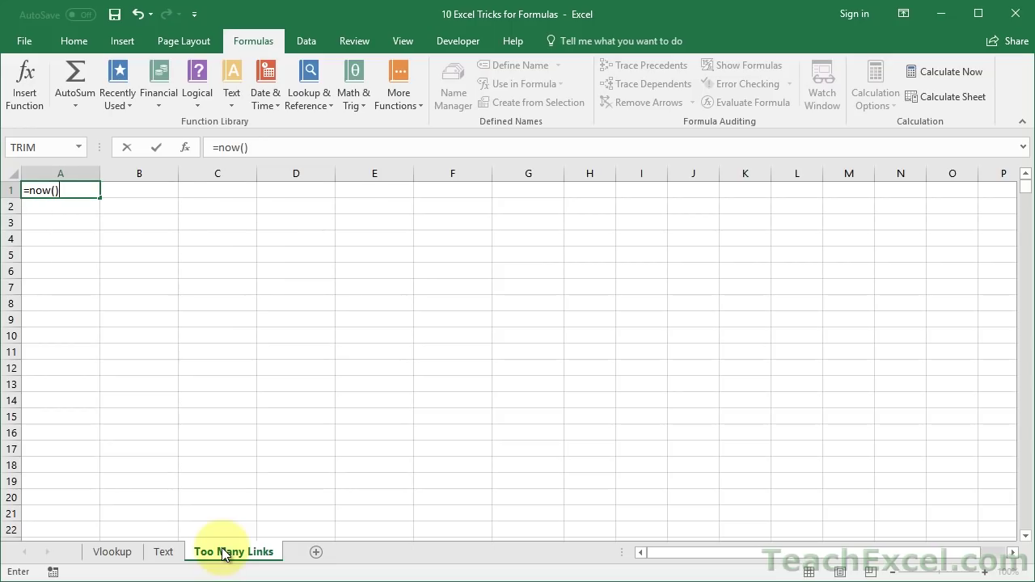
Step: Copy =NOW() from A1 down all of column A, then fill it across to column J
key("ctrl+Return")
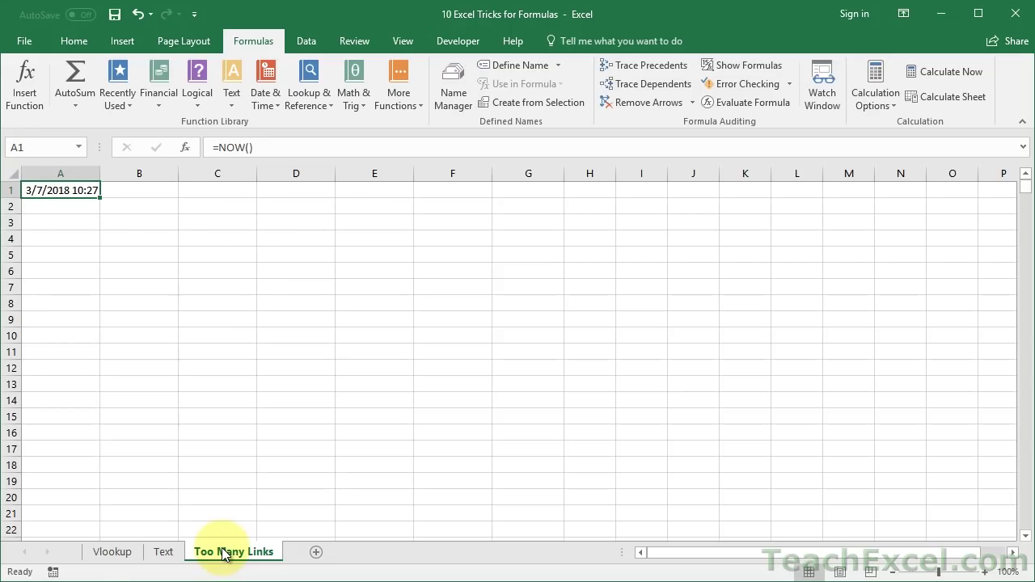
key("ctrl+c")
key("Down")
key("ctrl+shift+Down")
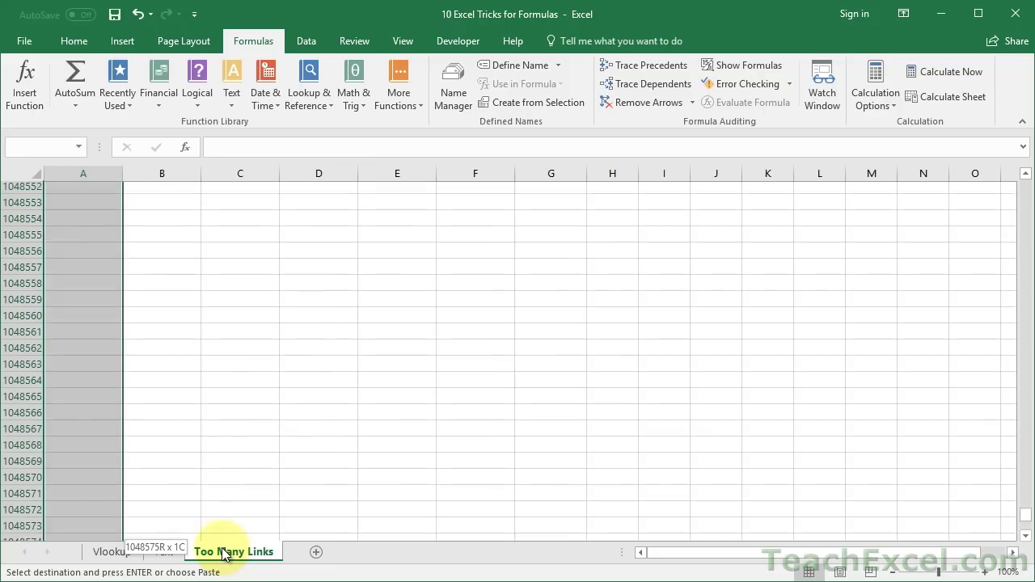
key("ctrl+v")
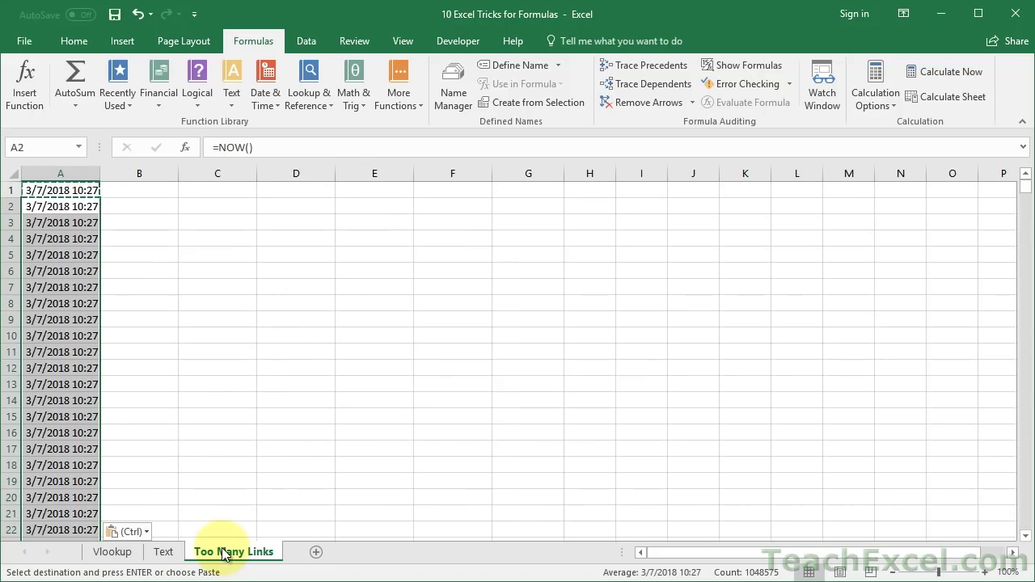
left_click(67, 165)
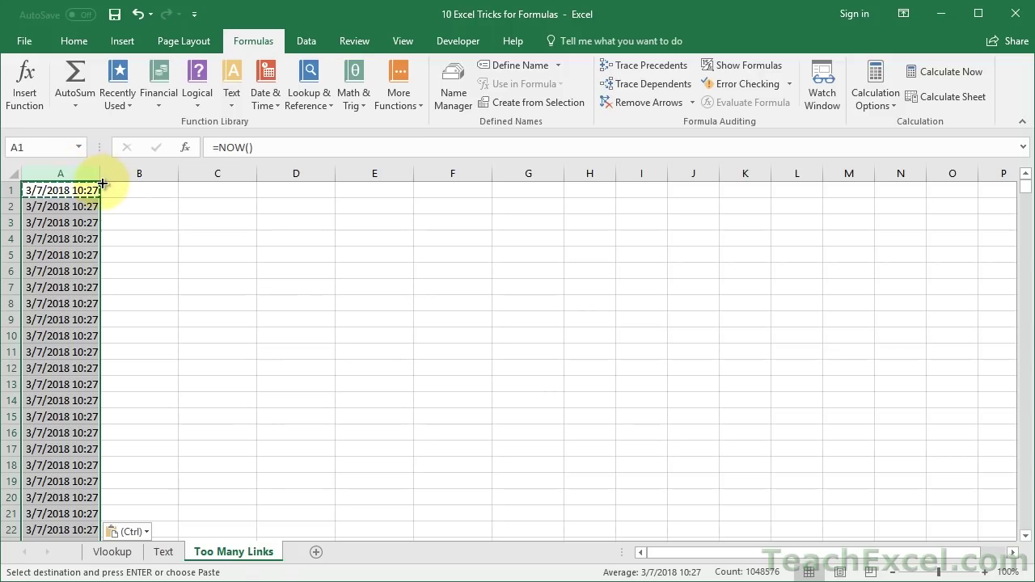
left_click_drag(103, 185, 734, 224)
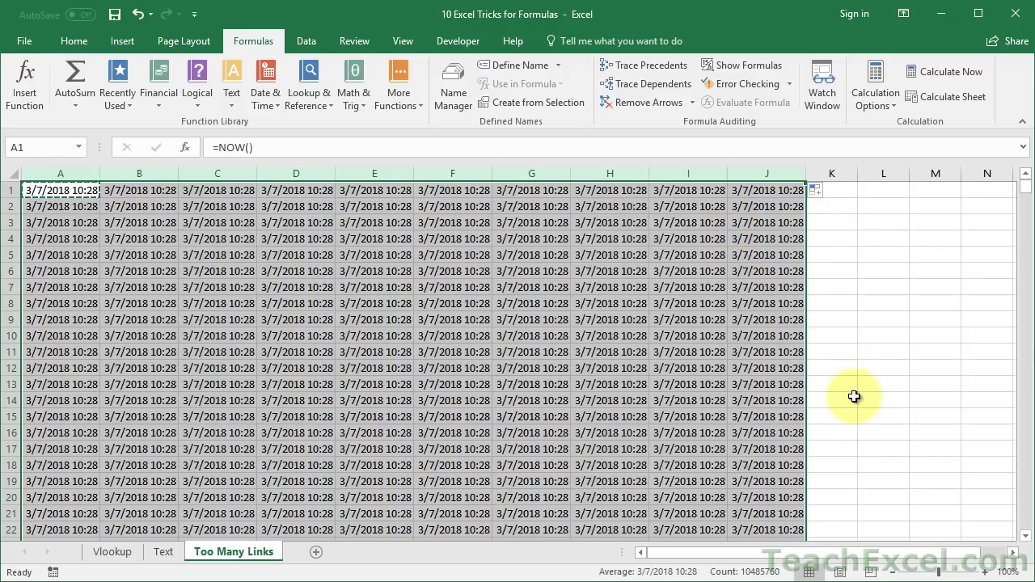
left_click(1012, 552)
left_click(1012, 553)
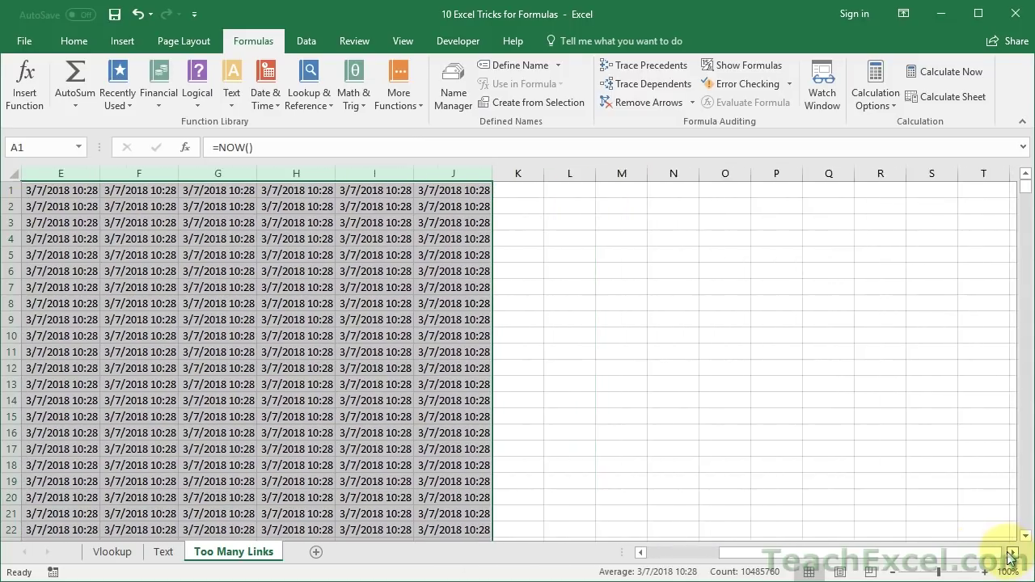
left_click(542, 225)
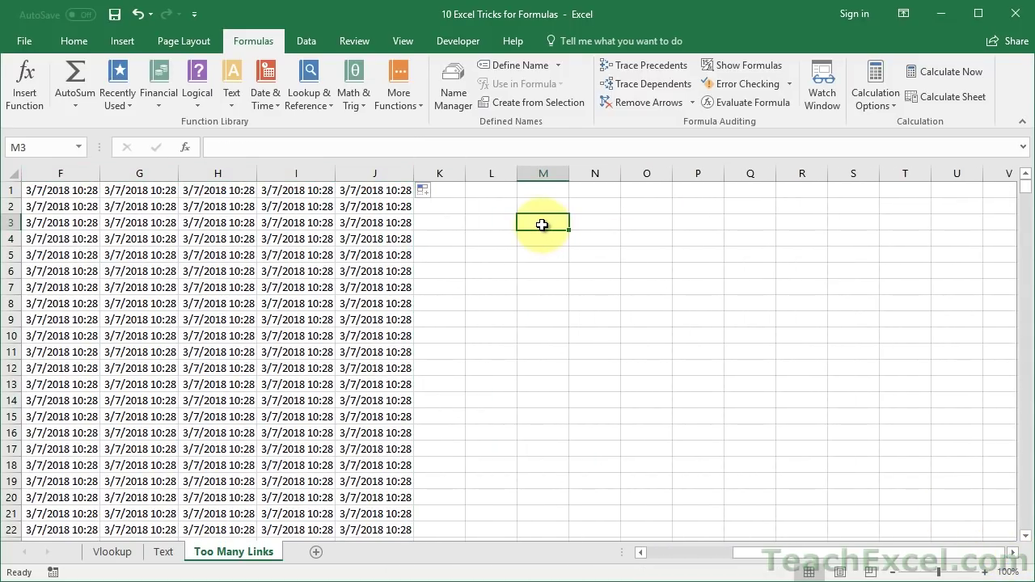
type("23")
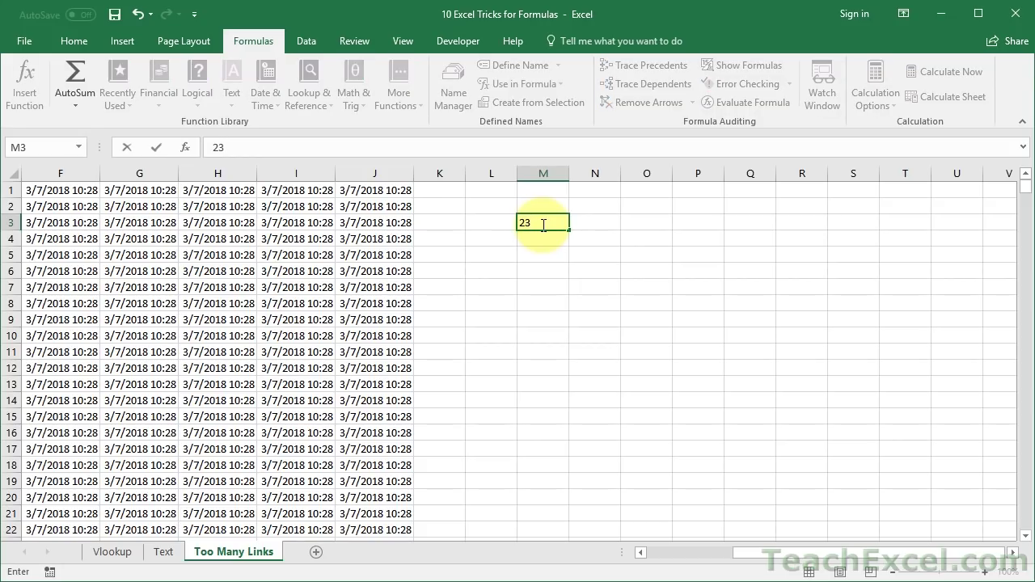
key("Return")
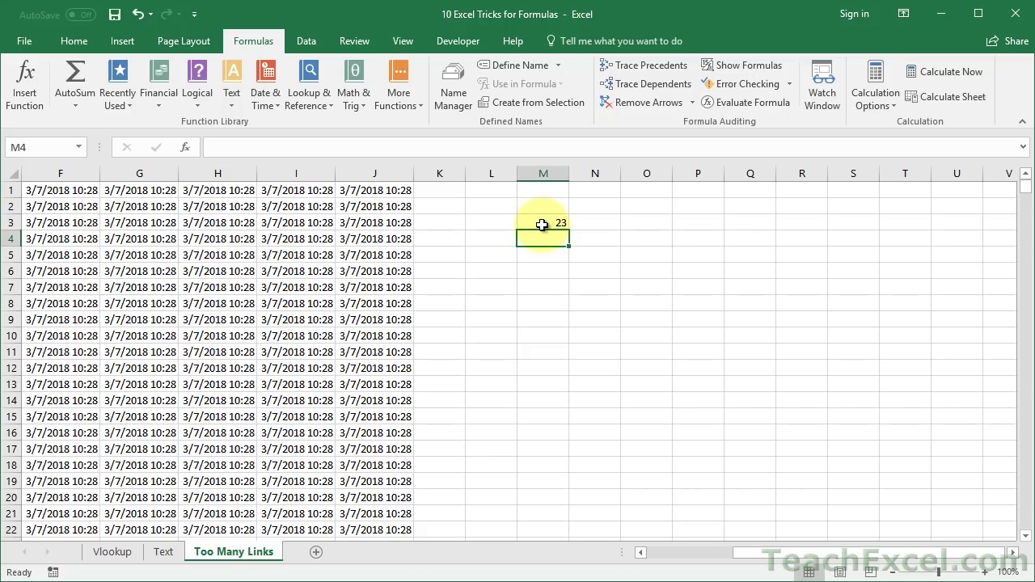
type("=now()")
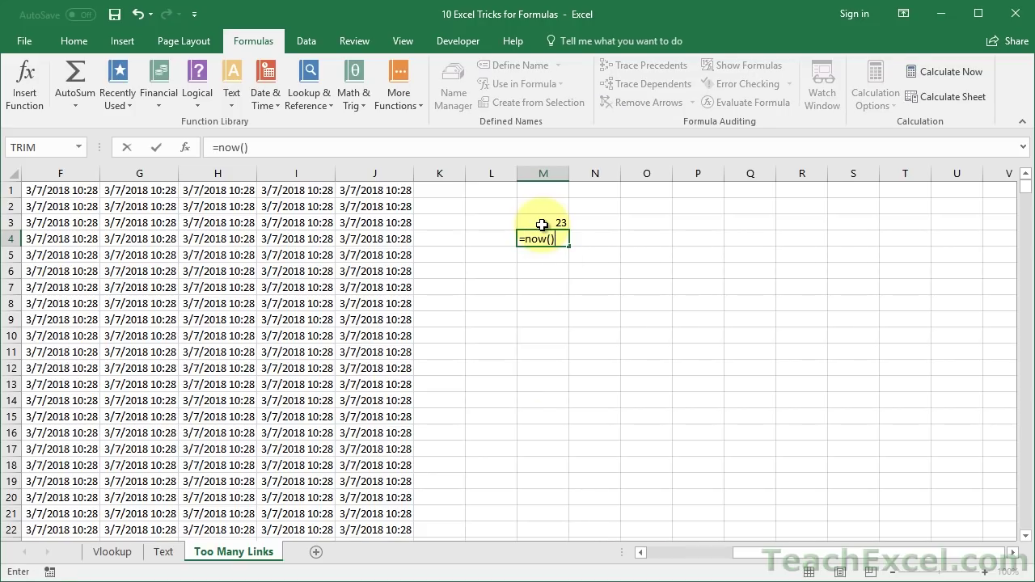
key("Return")
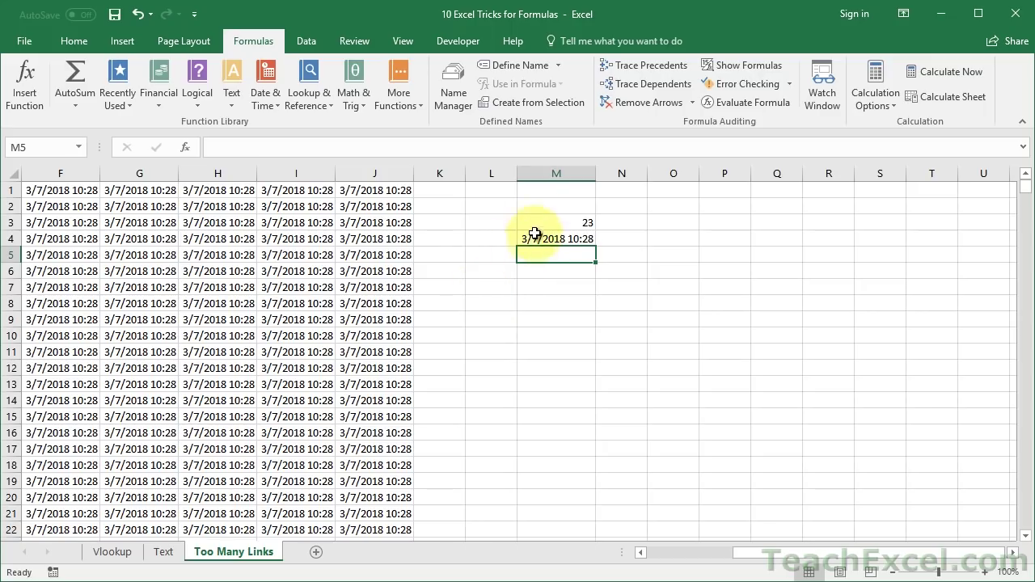
left_click_drag(536, 205, 537, 258)
key("Delete")
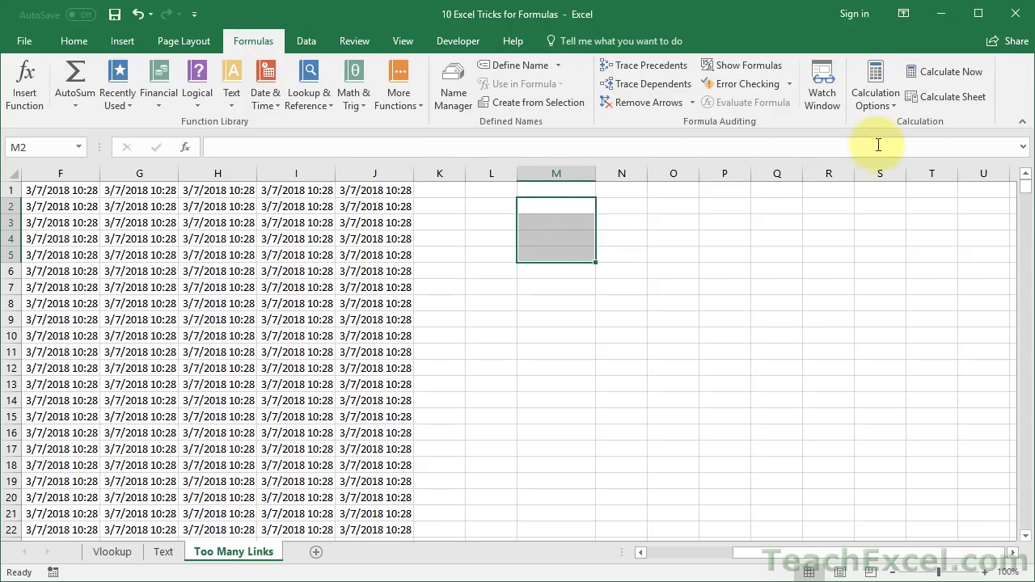
Step: Switch calculation to Manual and enter sdf, 21 and =NOW() in cells M2:M4
left_click(890, 106)
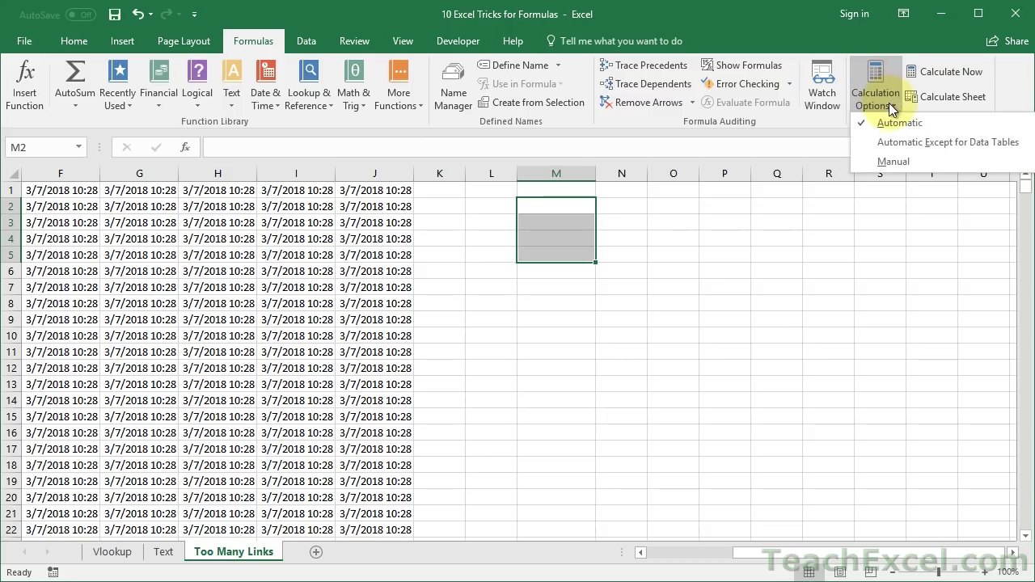
left_click(893, 163)
left_click(546, 207)
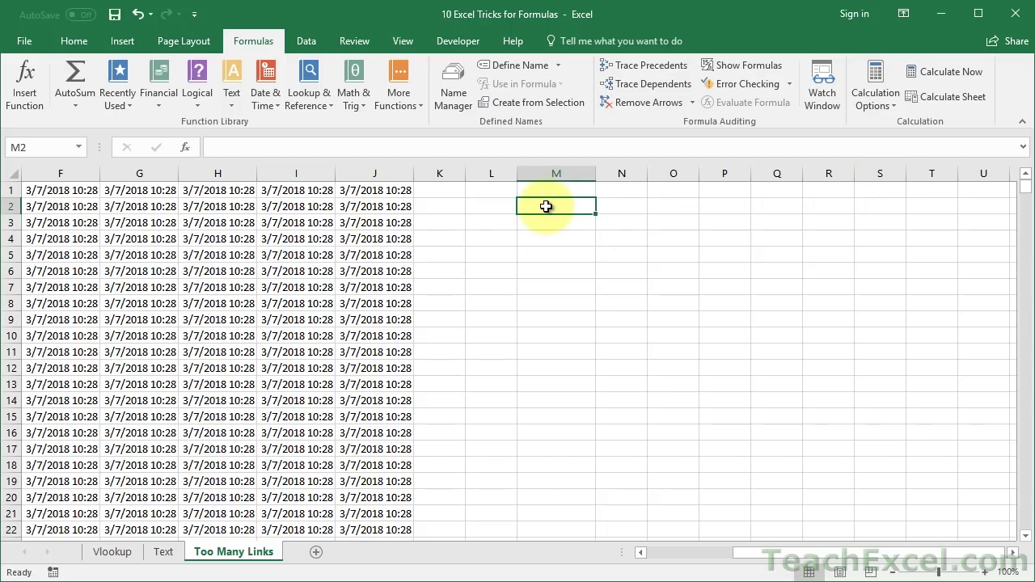
type("sdf")
key("Return")
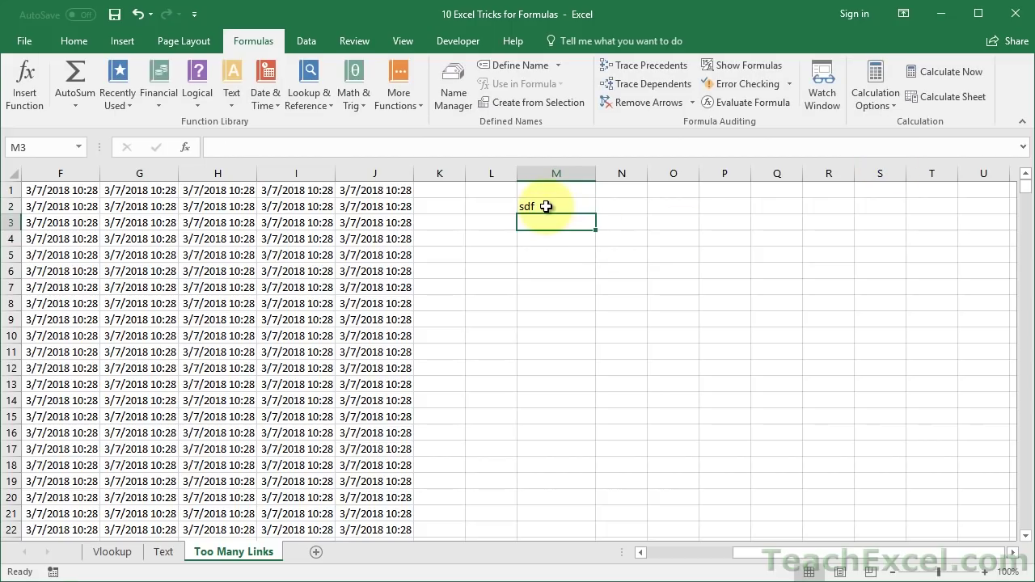
type("21")
key("Return")
type("=")
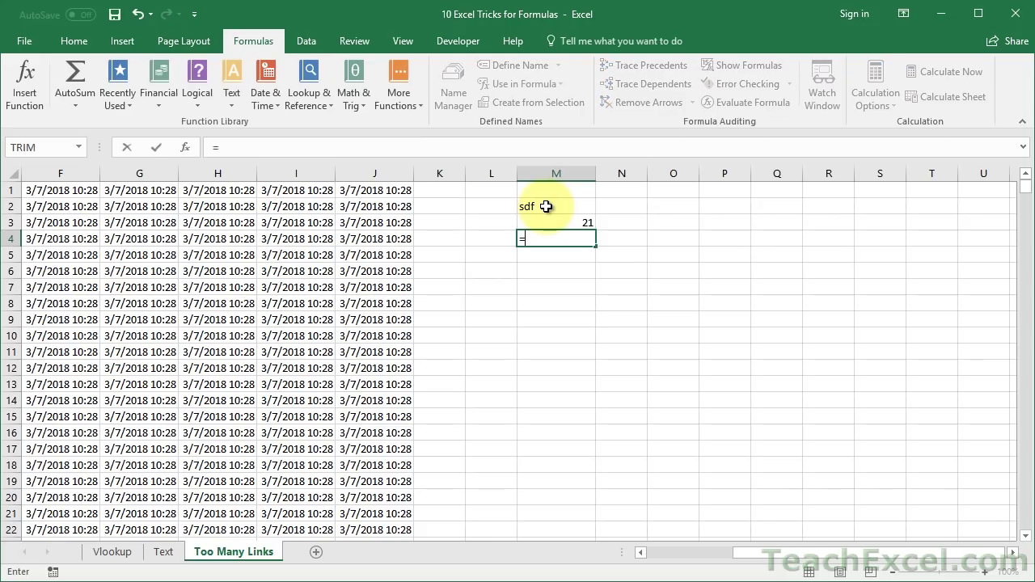
type("now()")
key("ctrl+Return")
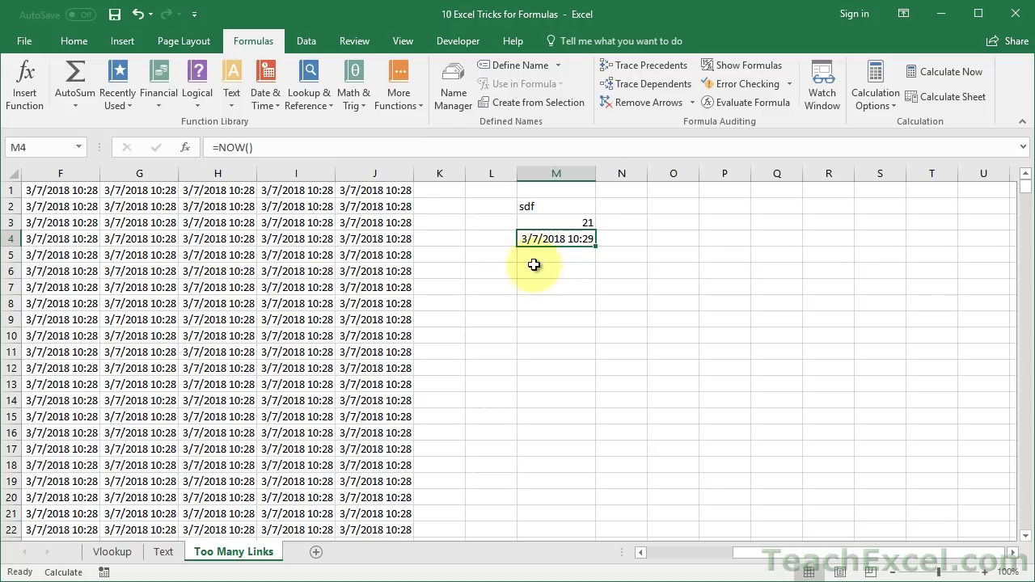
Step: Re-enter J5's formula, then recalculate the workbook with F9 so timestamps show 10:29
double_click(393, 255)
key("Return")
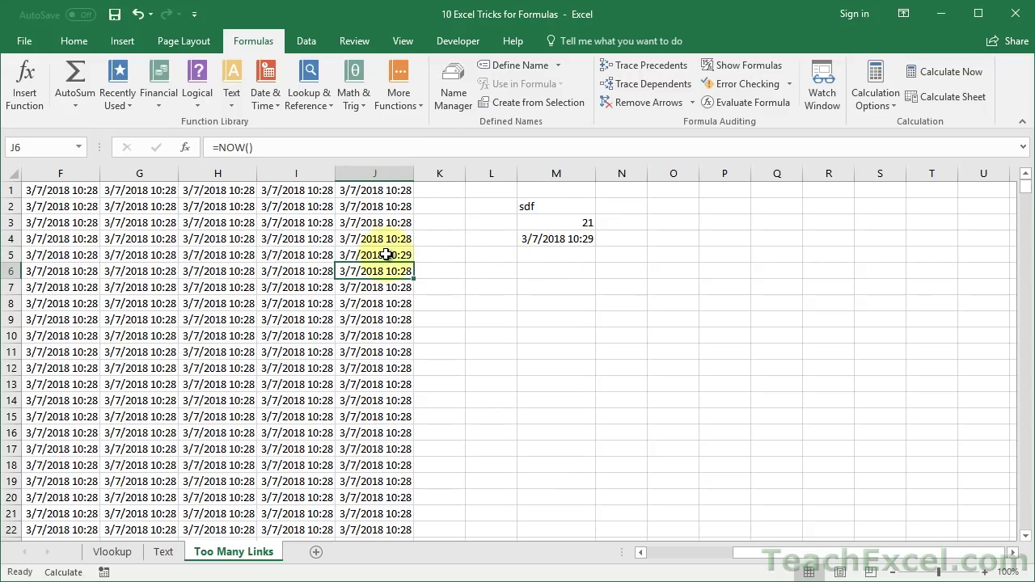
left_click(387, 255)
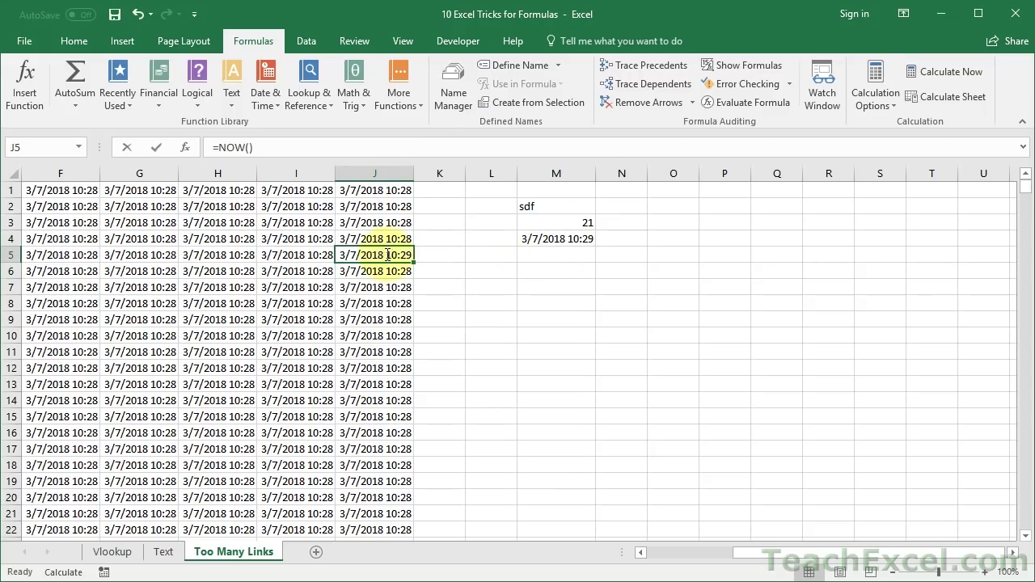
double_click(387, 254)
key("Return")
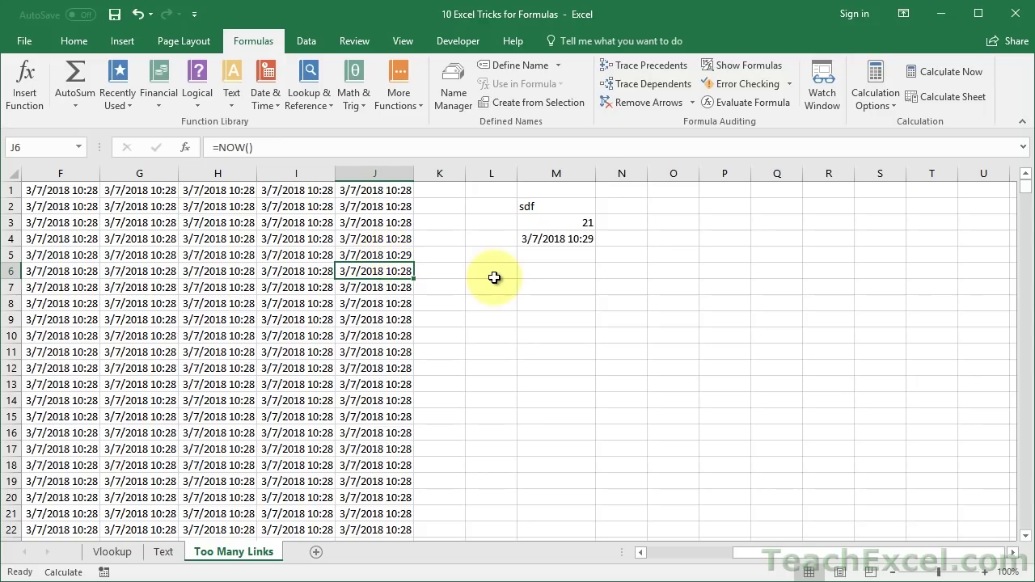
key("F9")
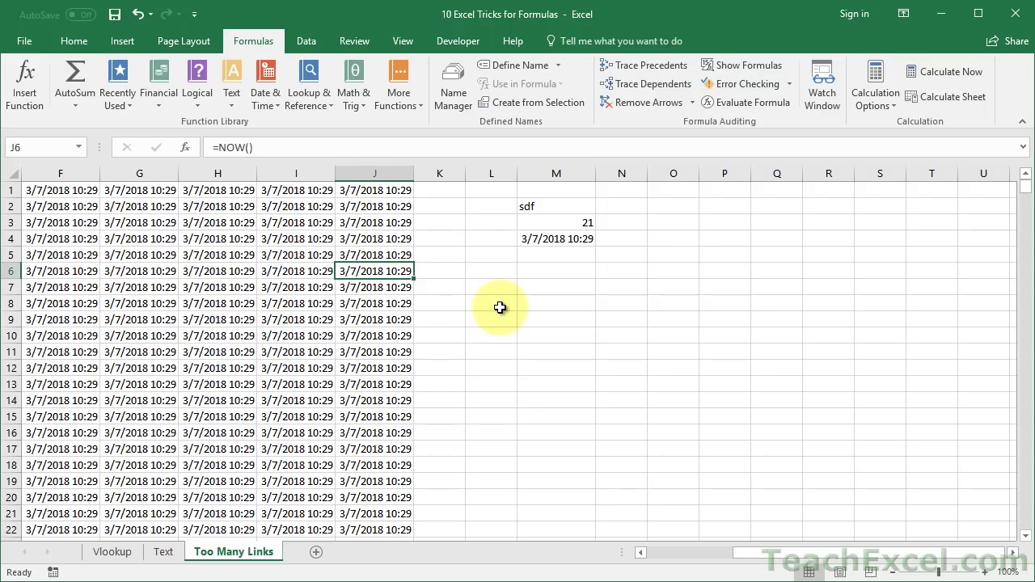
Step: Return calculation to Automatic so timestamps refresh to 10:30, then inspect G6's =NOW() formula
left_click(864, 100)
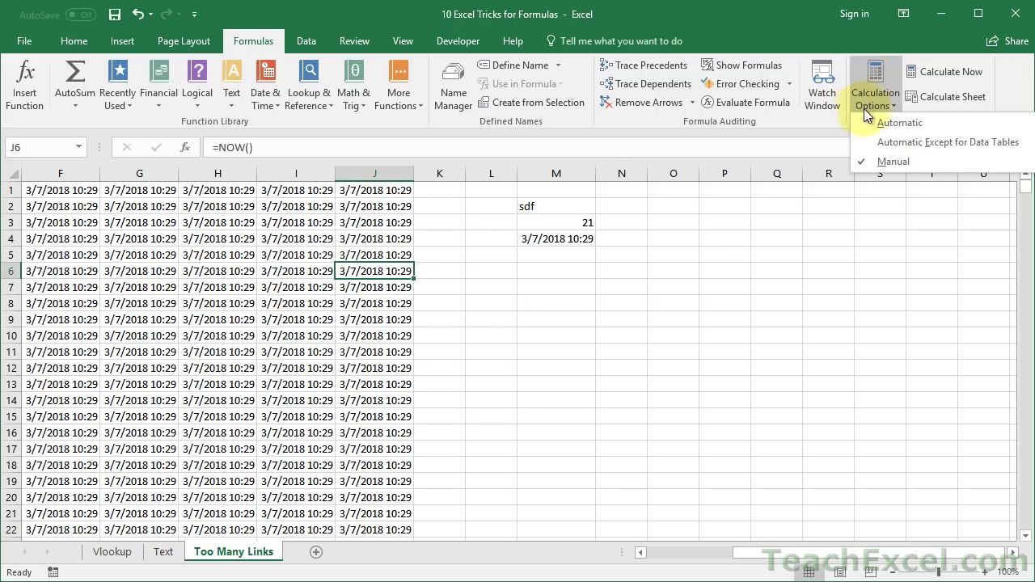
left_click(869, 122)
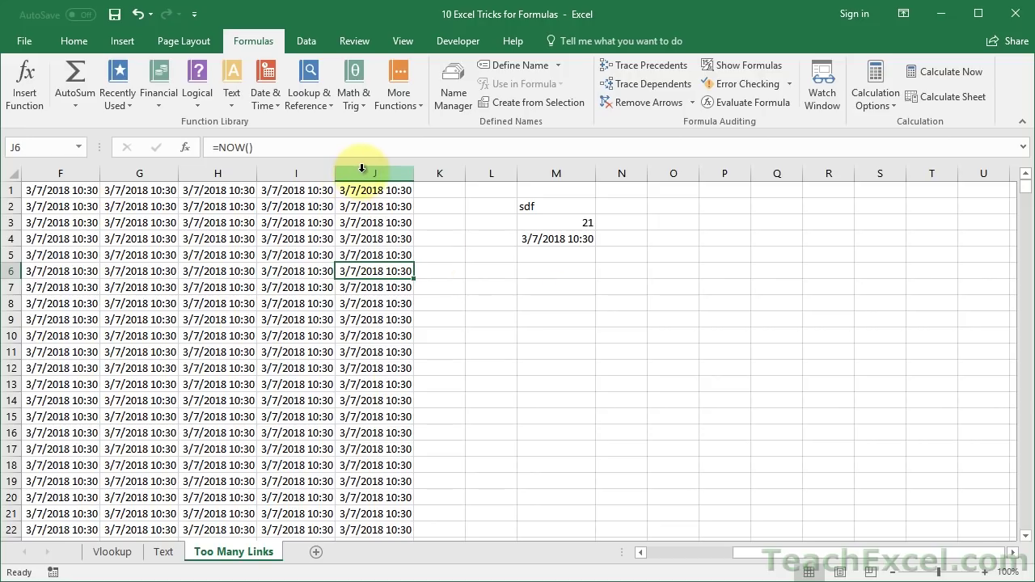
left_click_drag(361, 167, 13, 179)
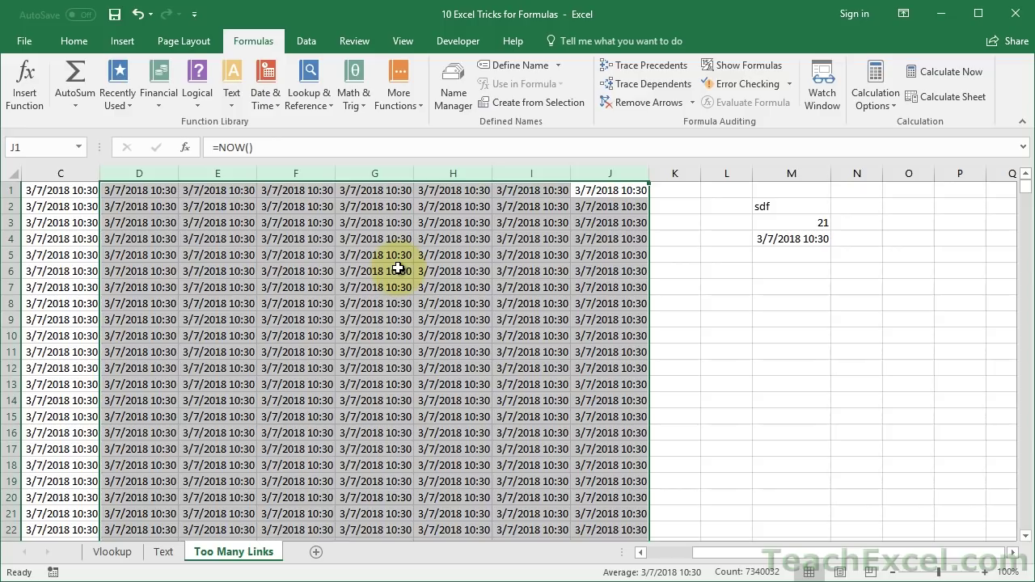
double_click(398, 268)
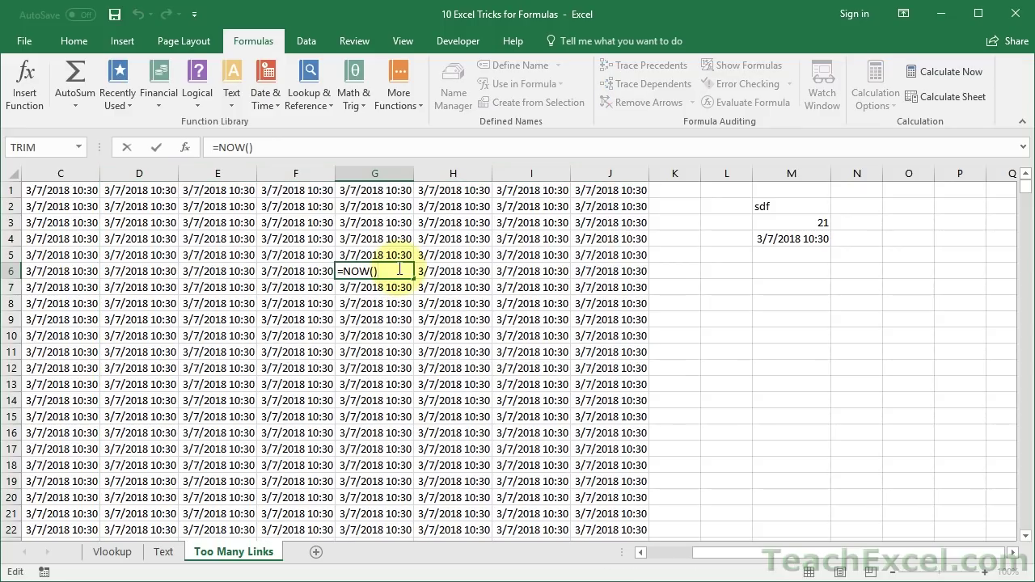